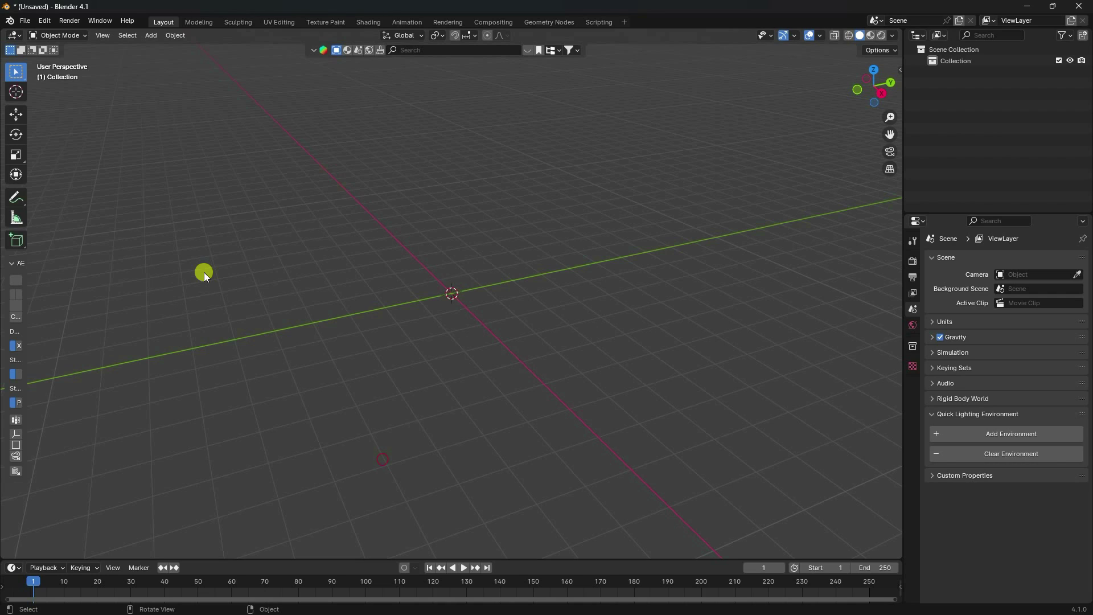
Add a UV sphere with 64 segments and 32 rings.
click(156, 43)
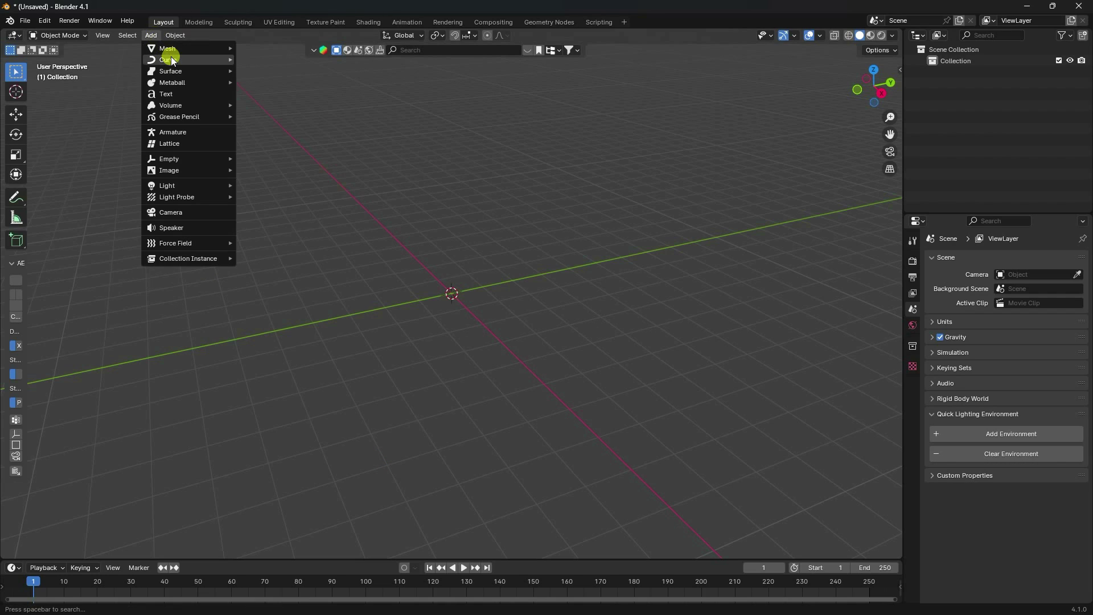
mouse_move(173, 49)
click(261, 82)
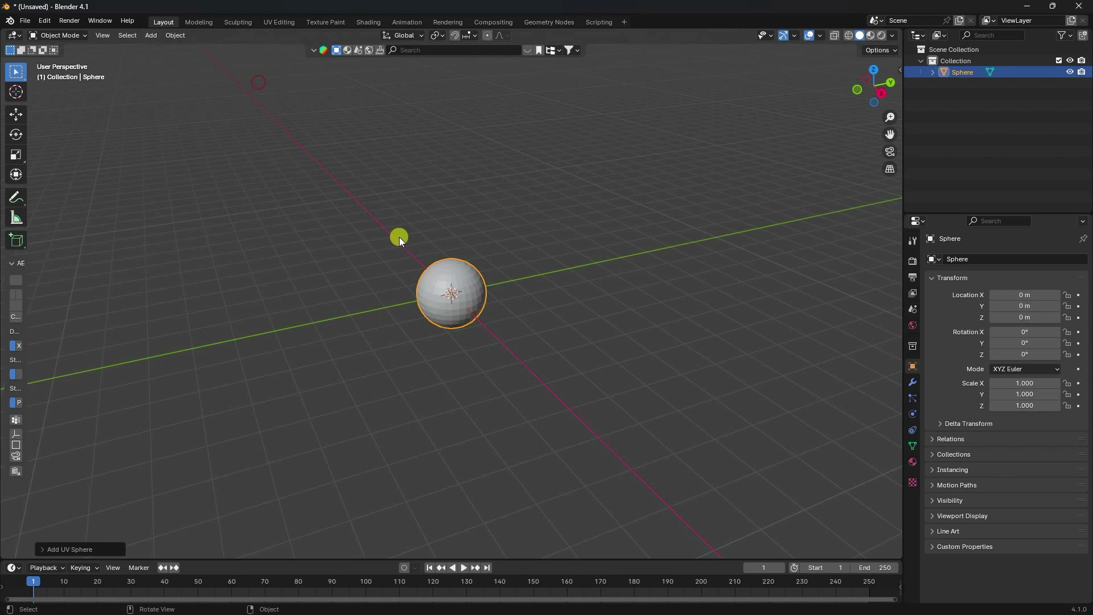
click(61, 546)
click(151, 422)
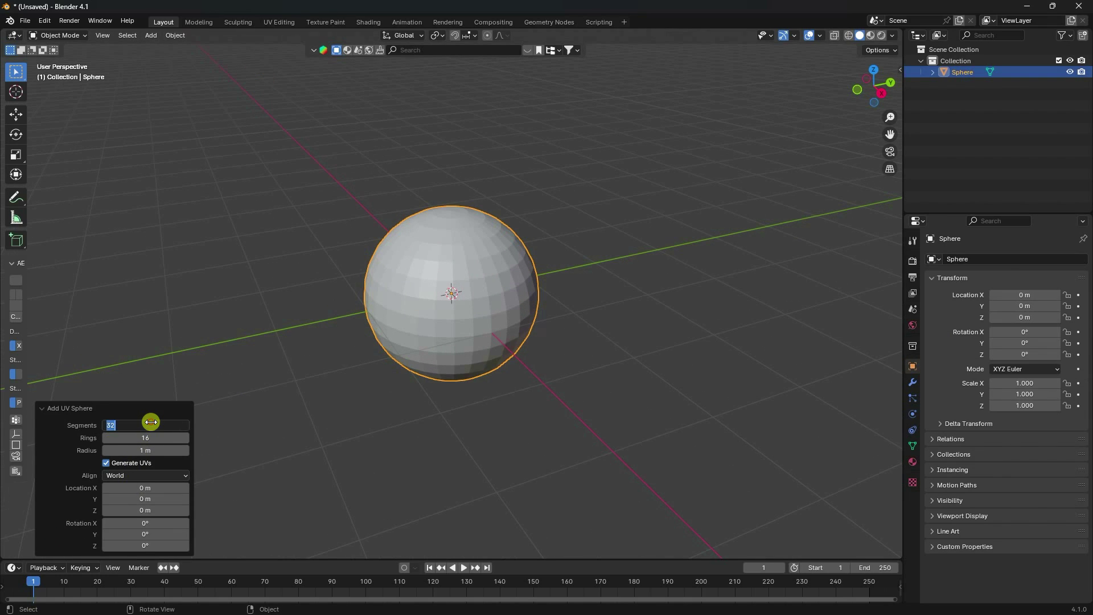
key(Tab)
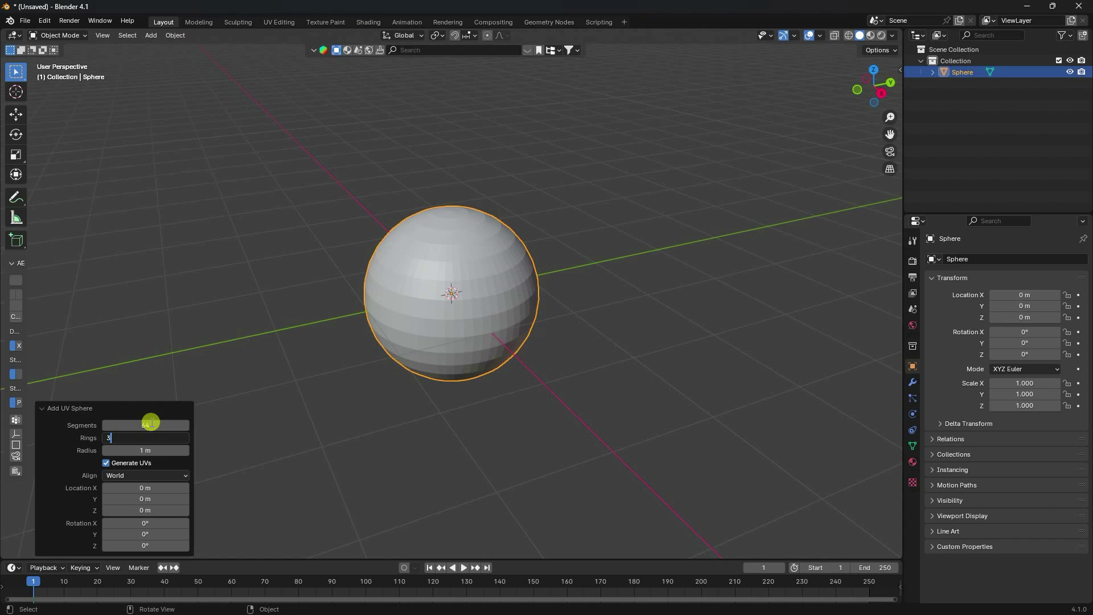
key(Return)
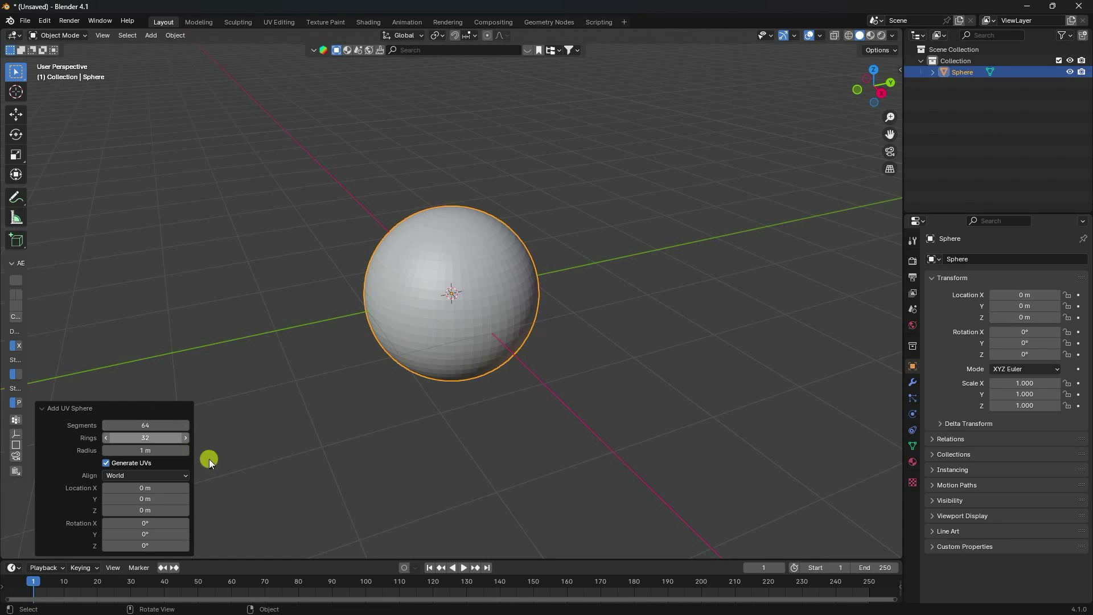
Scale the sphere to 0.4 on X, Y and Z.
click(1016, 387)
text(0.4)
key(Tab)
text(0.4)
key(Tab)
text(0.4)
key(Return)
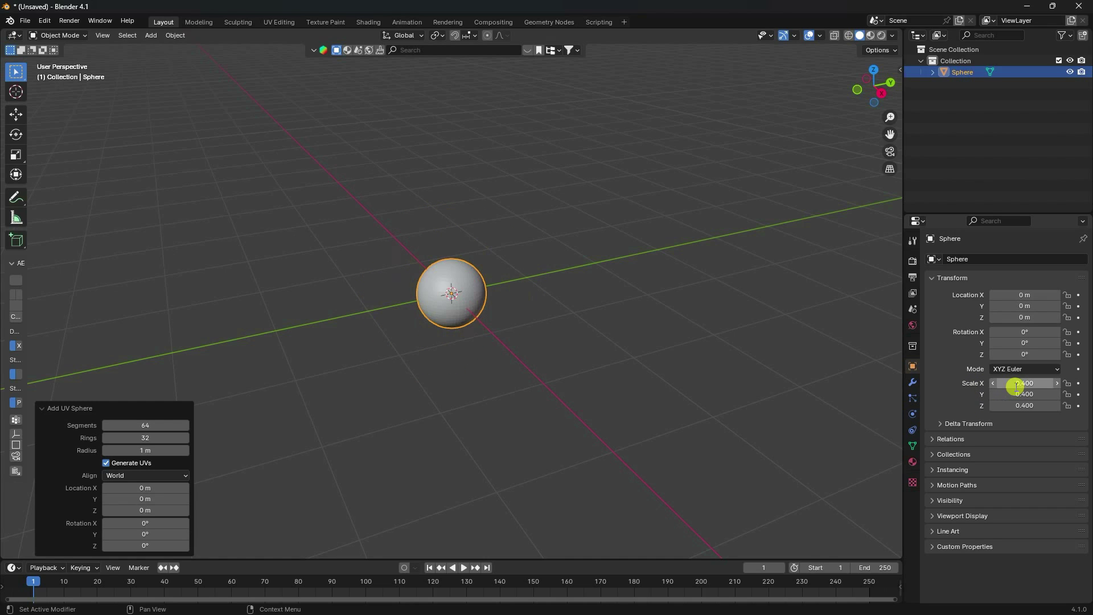
Apply Quick Smoke so the sphere emits smoke inside a new Smoke Domain.
click(421, 281)
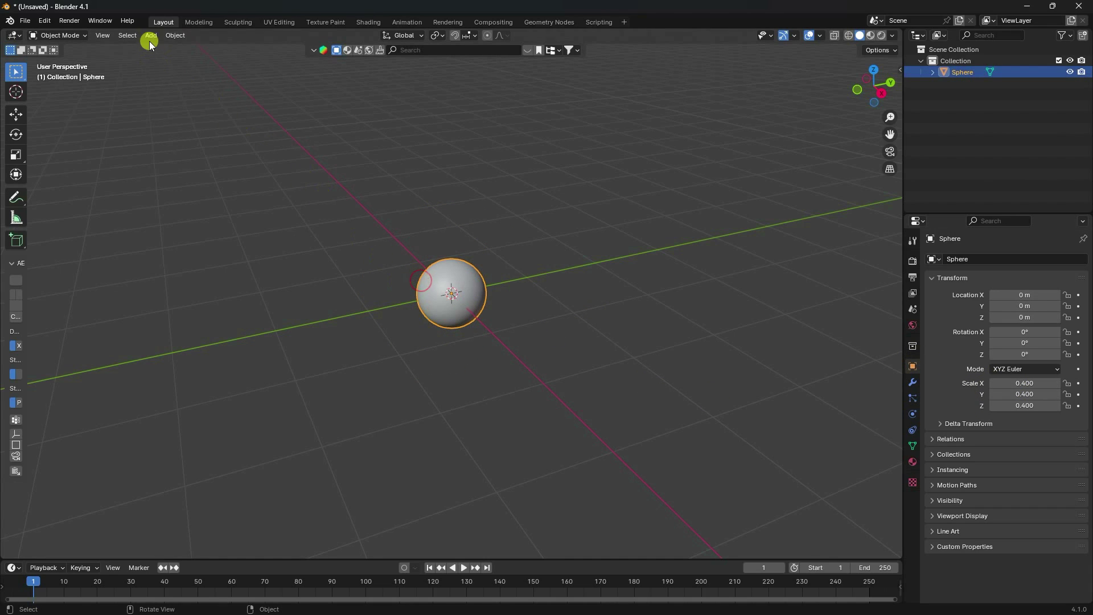
click(173, 35)
mouse_move(227, 350)
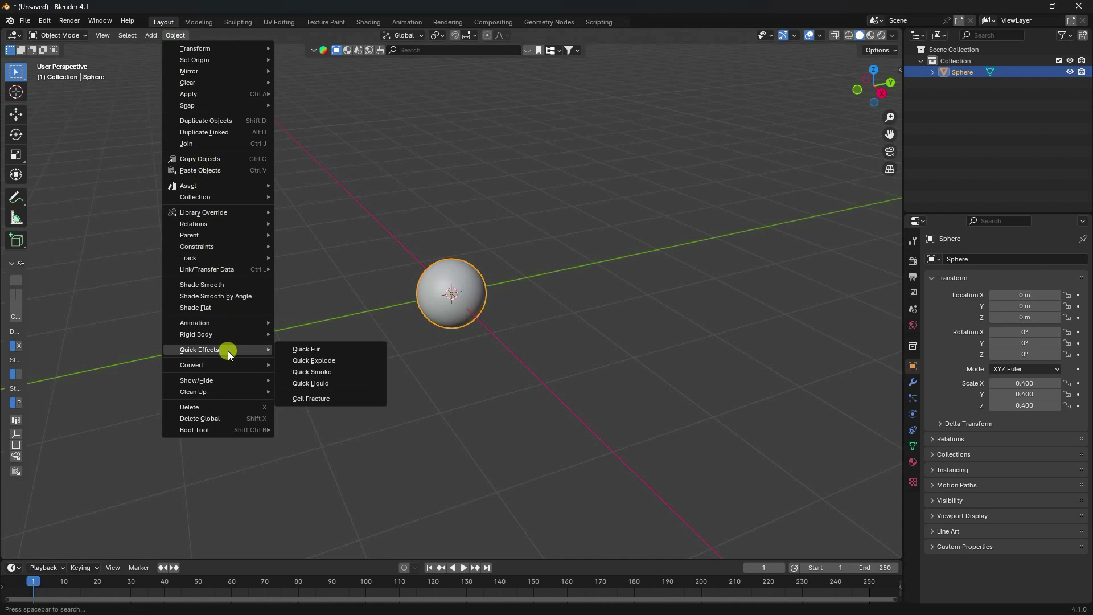
click(319, 371)
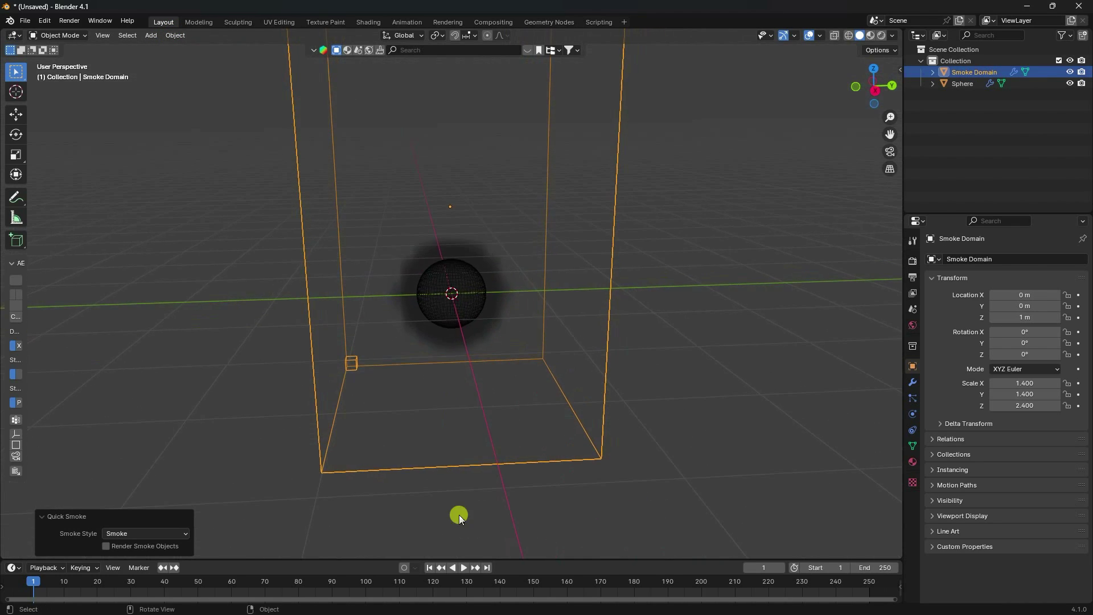
Play the smoke simulation to preview it, then stop and return to frame 1.
click(465, 568)
mouse_move(463, 433)
middle_down()
mouse_move(449, 433)
mouse_move(462, 415)
middle_up()
click(459, 567)
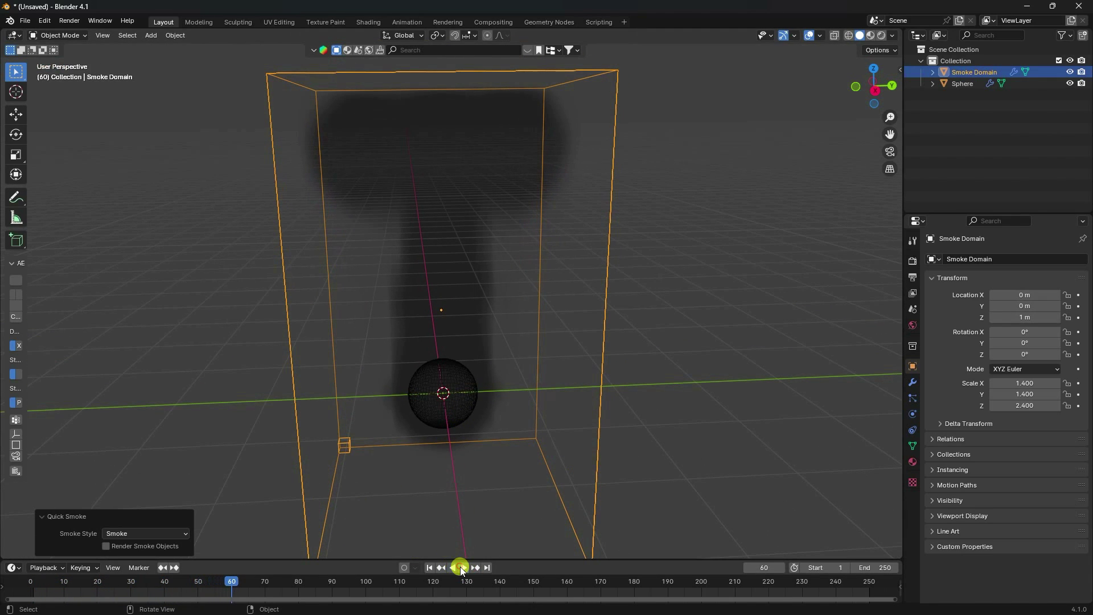
scroll(476, 313, down, 5)
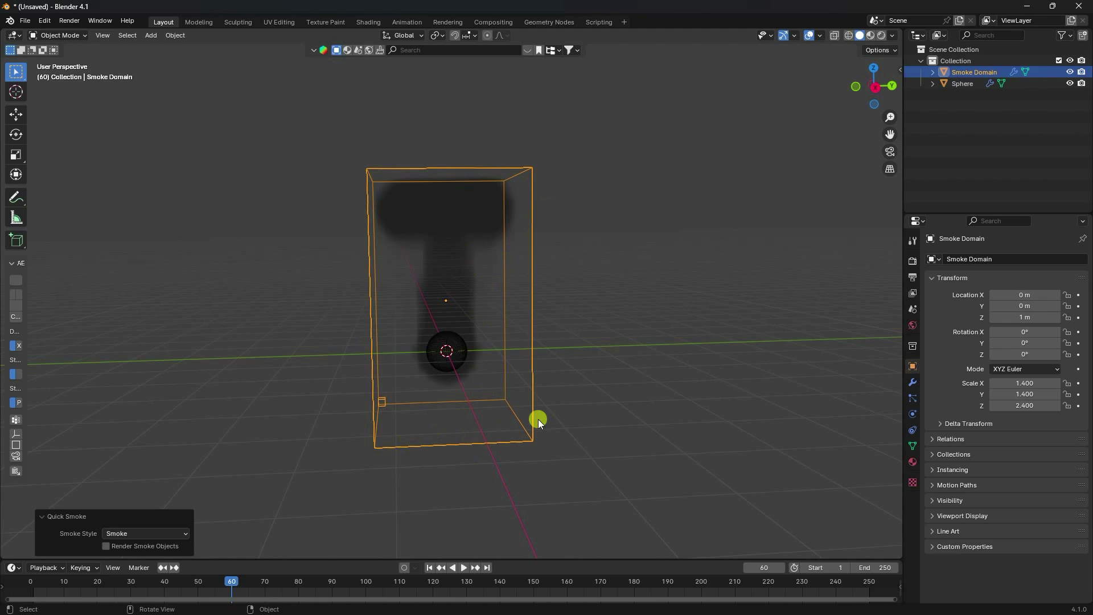
click(430, 568)
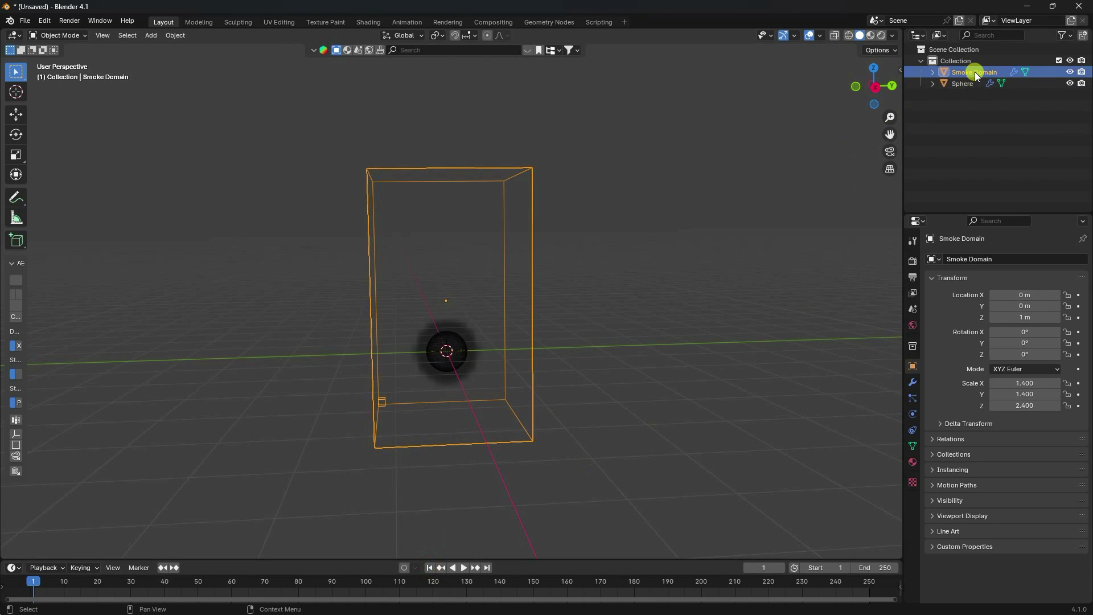
Rescale the Smoke Domain to X 5, Y 10, Z 5.
mouse_move(1008, 383)
mouse_down()
mouse_move(994, 393)
mouse_move(134, 383)
mouse_move(1008, 383)
mouse_move(268, 391)
mouse_move(576, 422)
mouse_move(1009, 393)
mouse_up()
click(1008, 383)
text(5)
key(Return)
click(1010, 394)
text(10)
key(Tab)
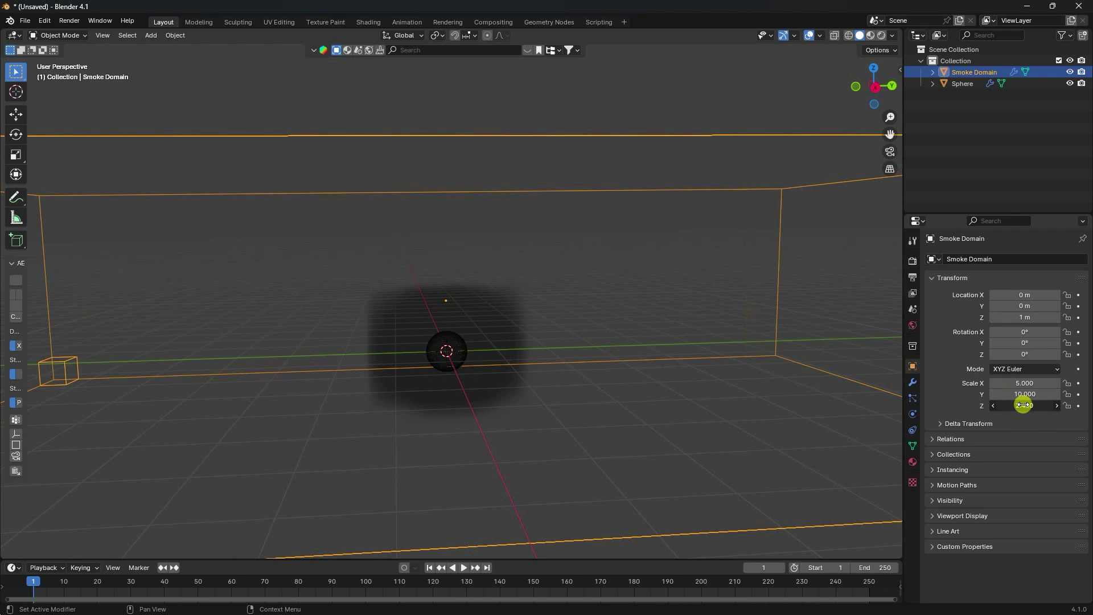
text(5)
key(Return)
scroll(798, 395, down, 5)
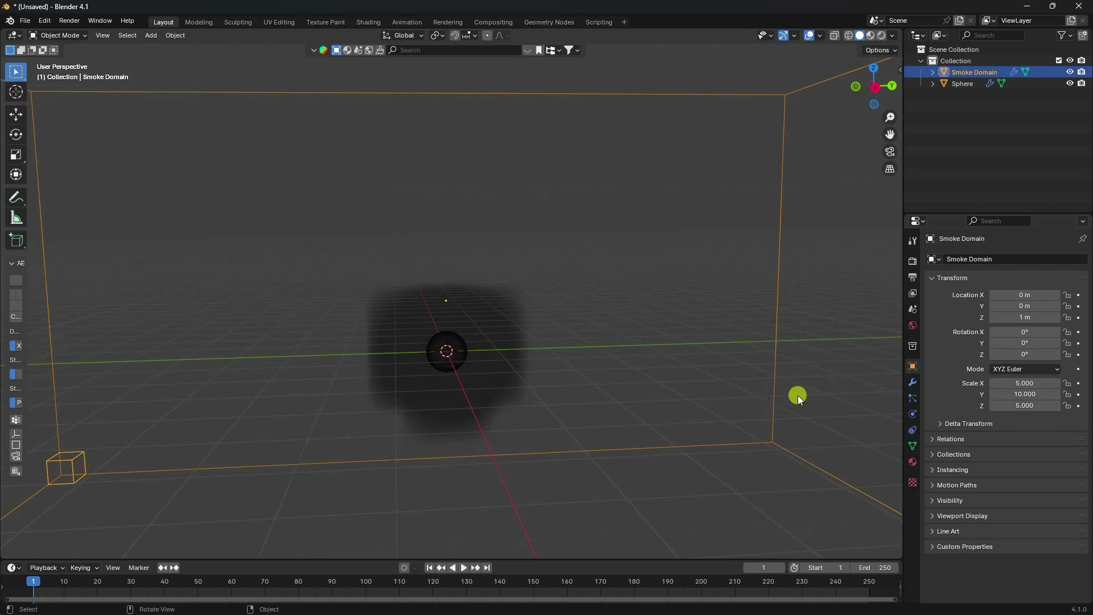
middle_drag(585, 368, 481, 371)
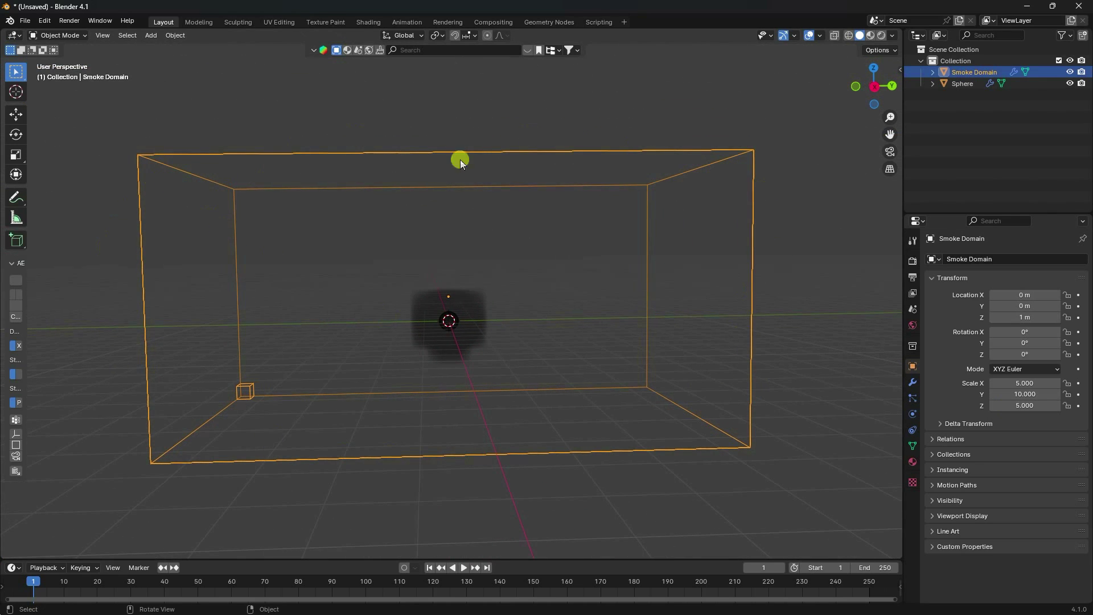
click(16, 114)
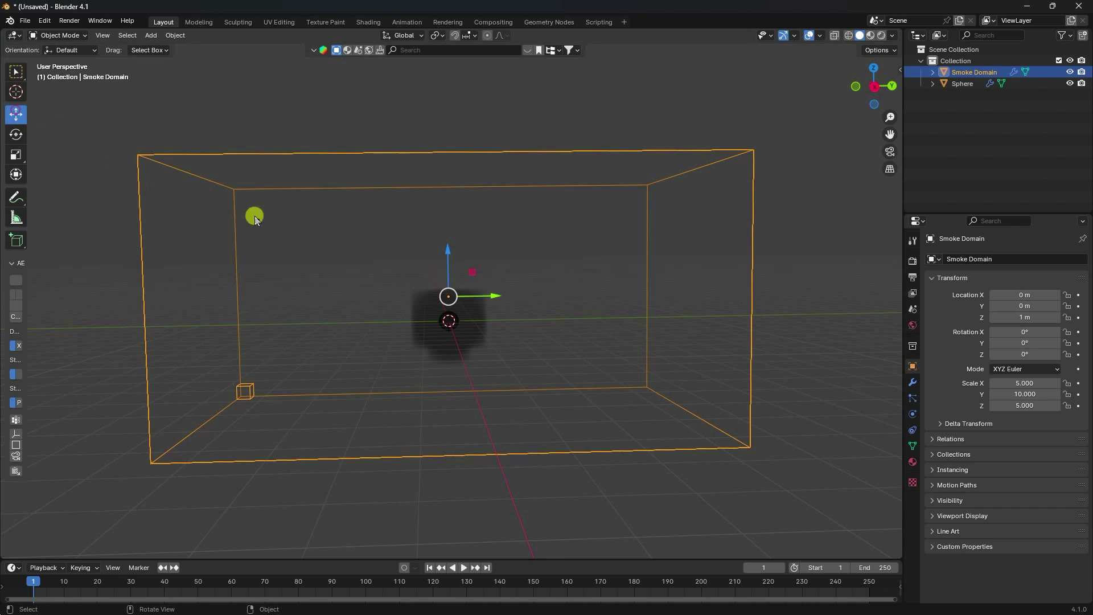
Move the sphere to Location Y −8 m, near one end of the domain.
click(956, 84)
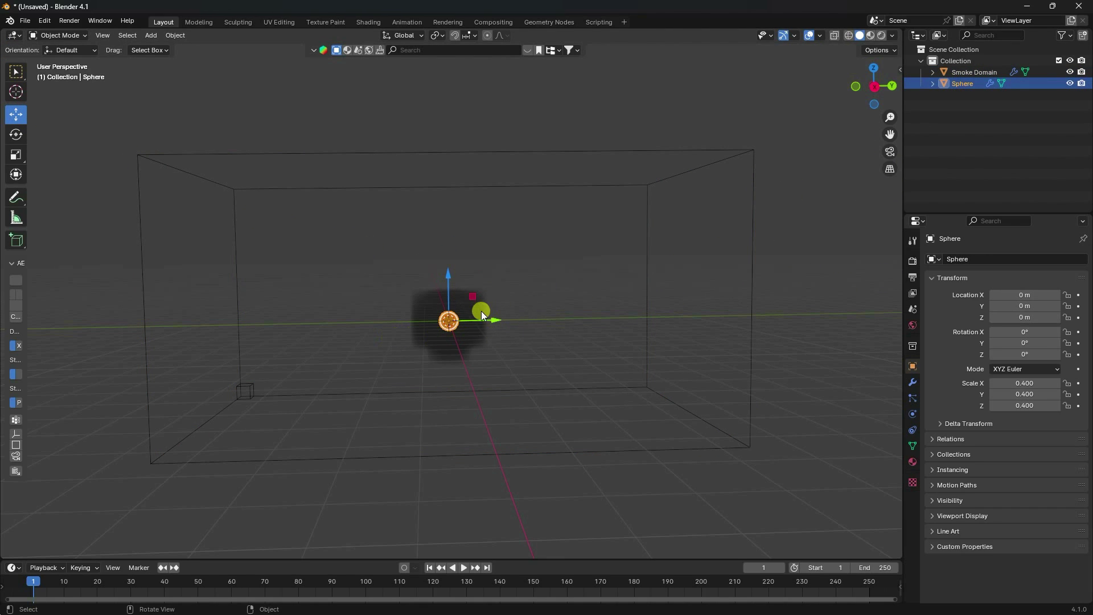
drag(500, 322, 296, 332)
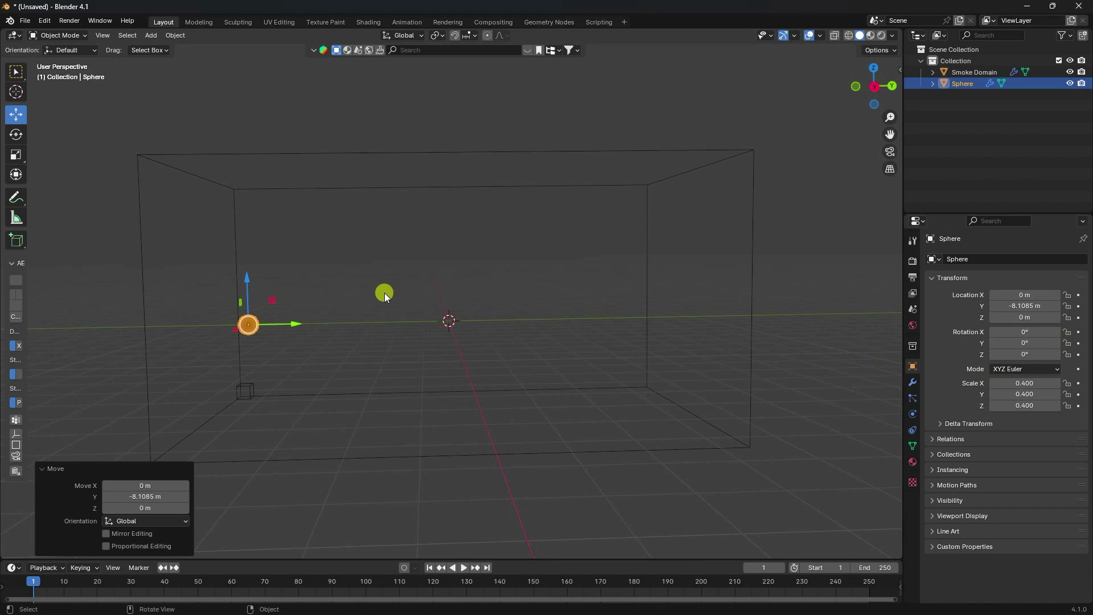
click(1017, 306)
text(-)
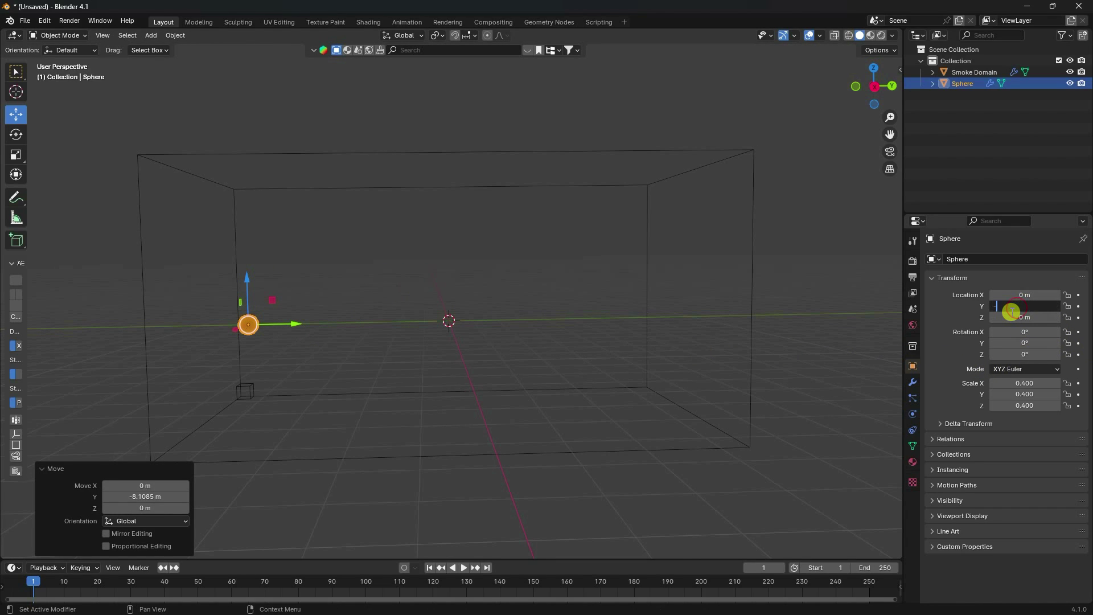
text(8)
key(Return)
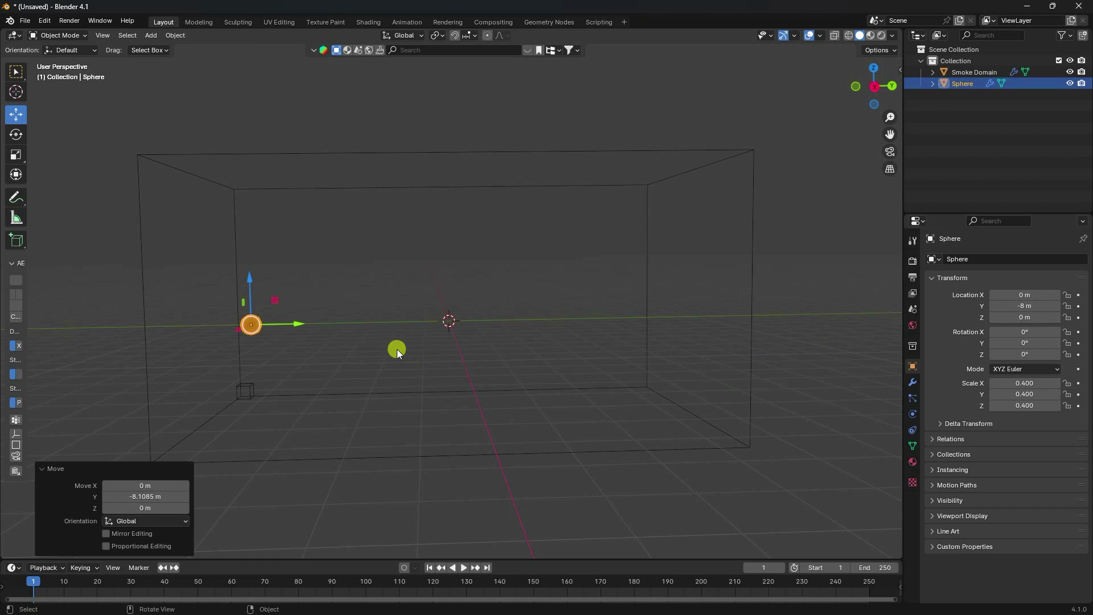
click(965, 83)
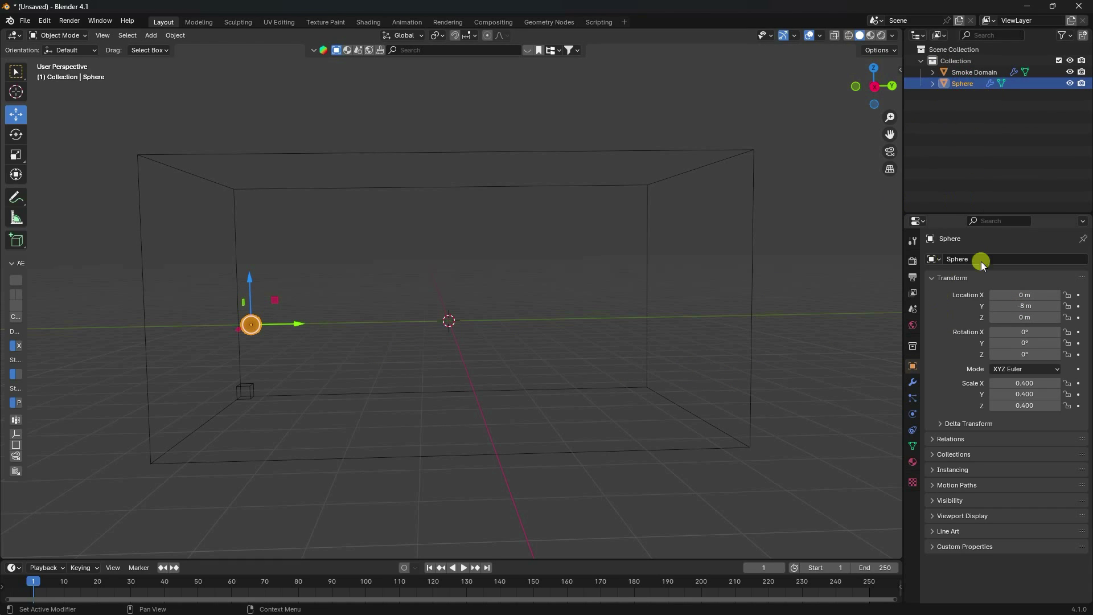
click(914, 416)
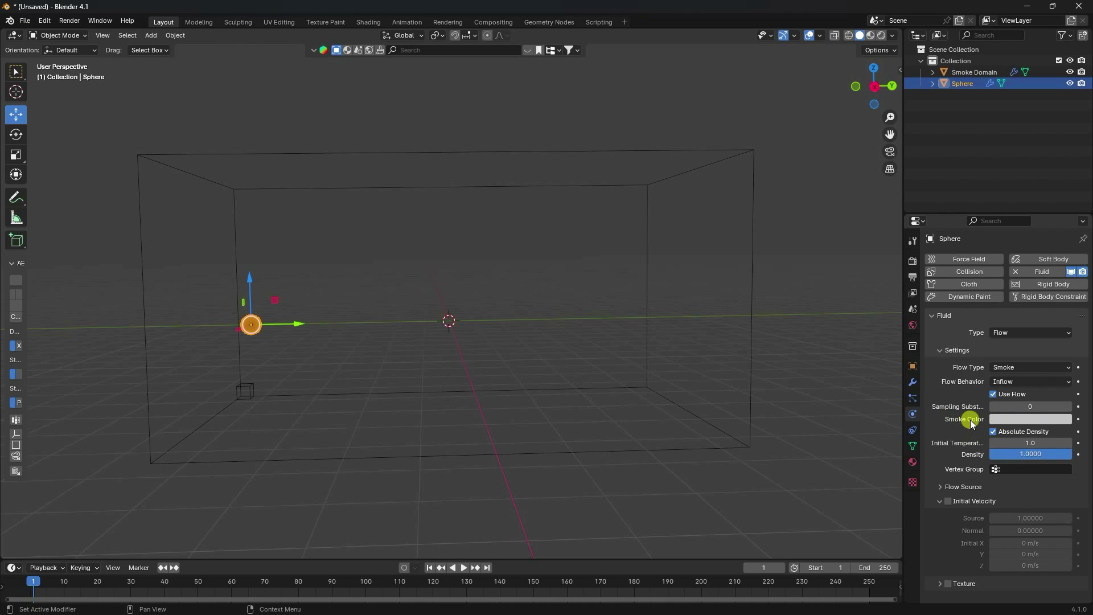
Set the smoke colour to cyan with hue 0.53 and saturation 1.
click(1023, 420)
click(985, 378)
text(0.)
key(Return)
text(53)
click(986, 389)
text(1)
key(Return)
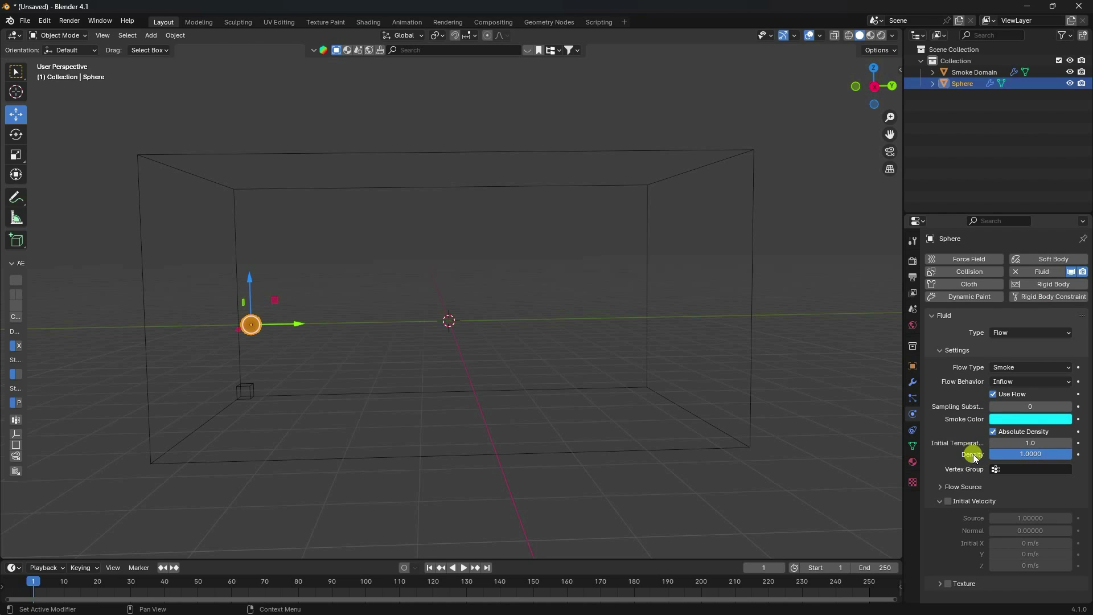
Set smoke density to 1.2 and enable an initial velocity of 8 m/s along Y.
click(1032, 454)
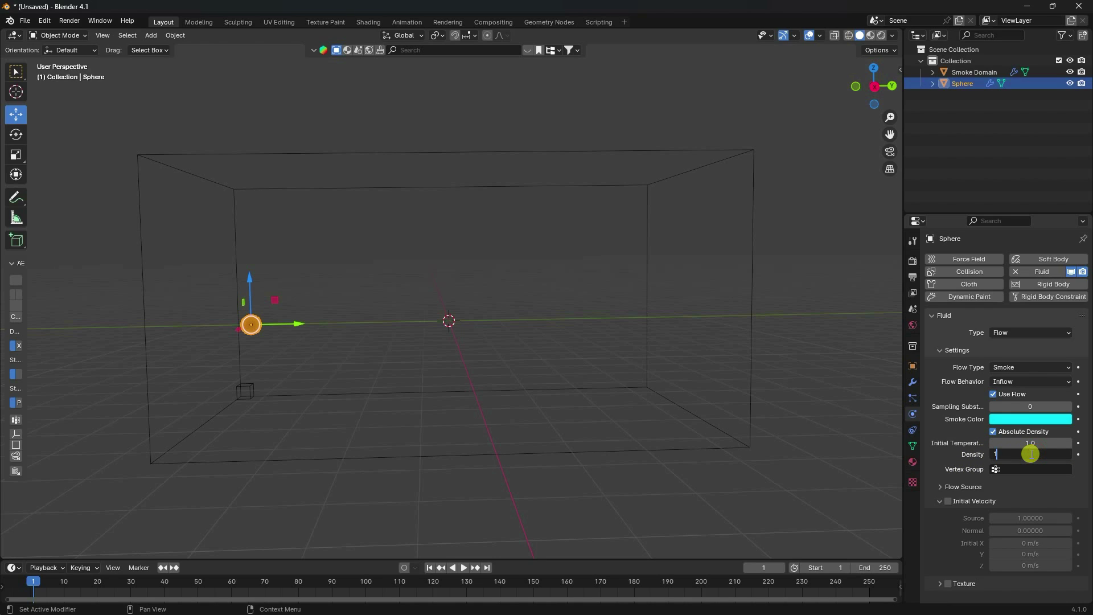
scroll(225, 305, up, 2)
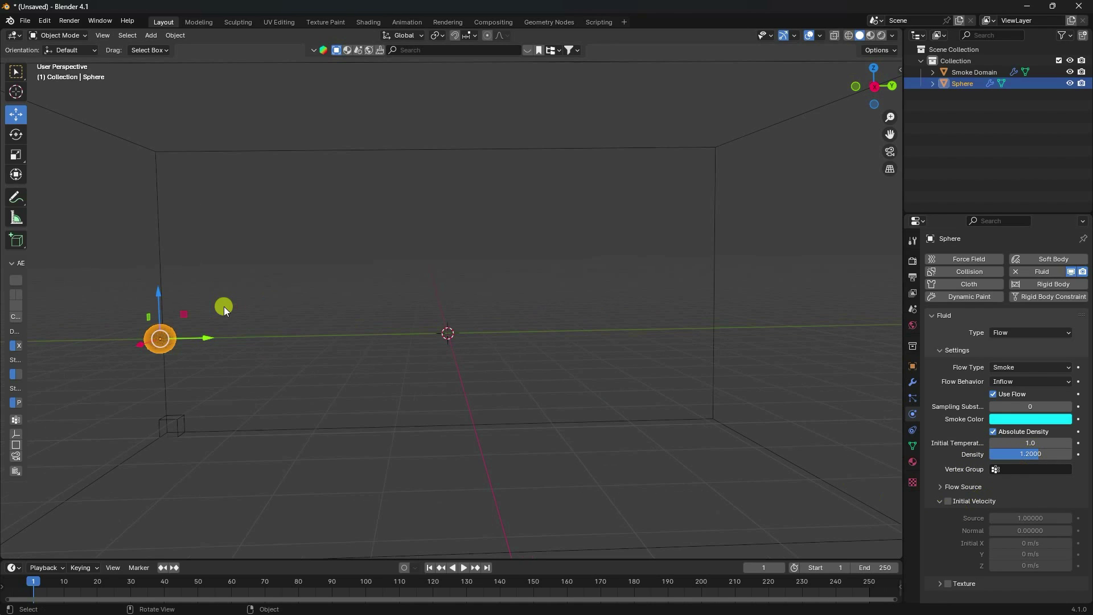
click(949, 502)
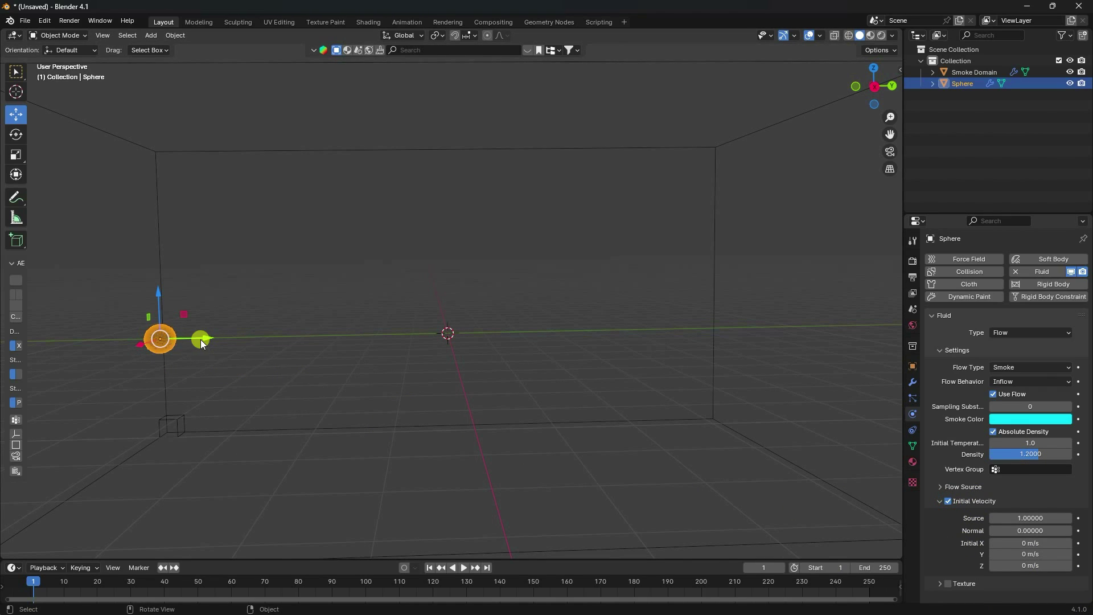
drag(1030, 552, 1024, 552)
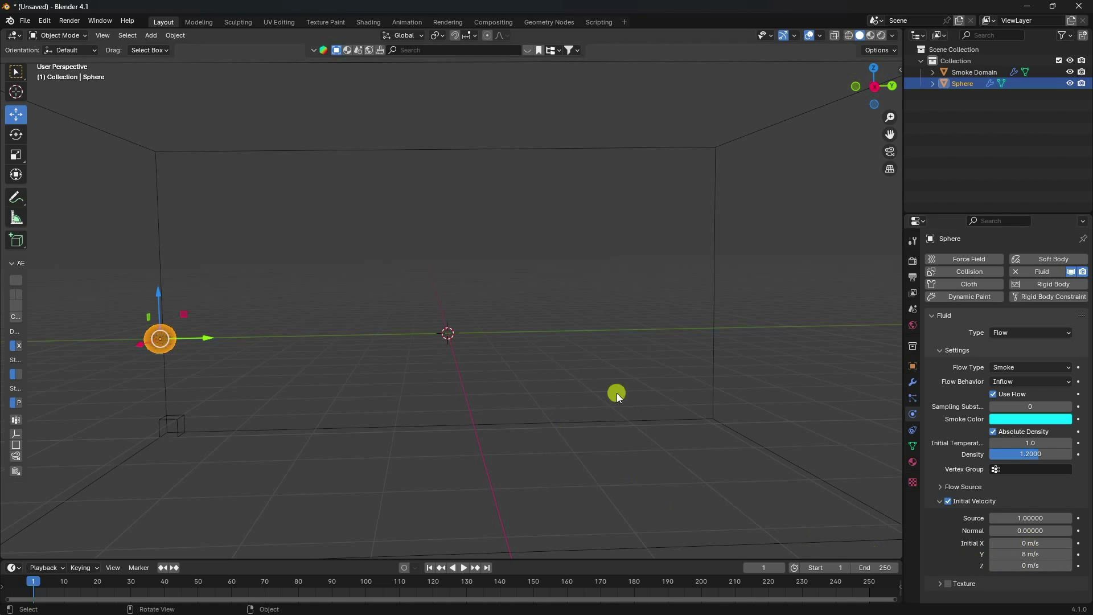
Select the Smoke Domain and preview the teal smoke streaming along Y.
click(968, 72)
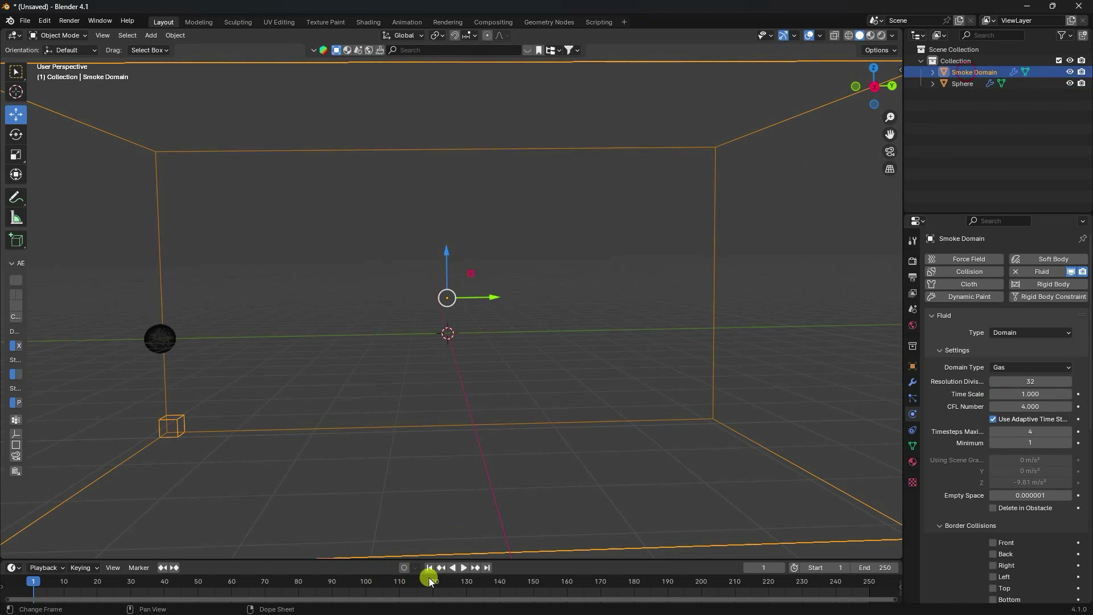
click(464, 568)
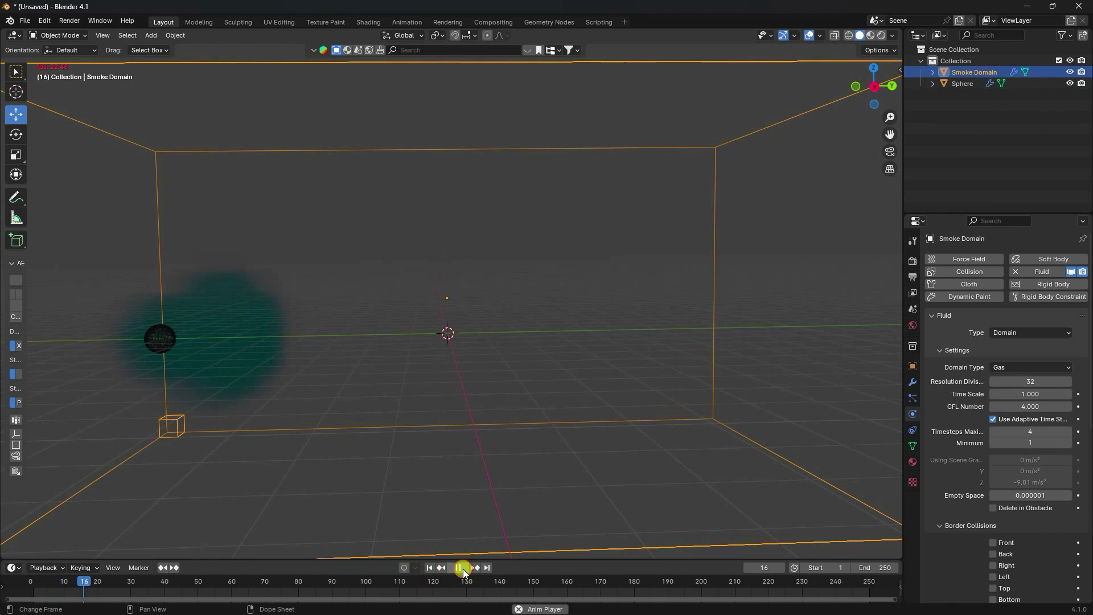
scroll(145, 320, up, 1)
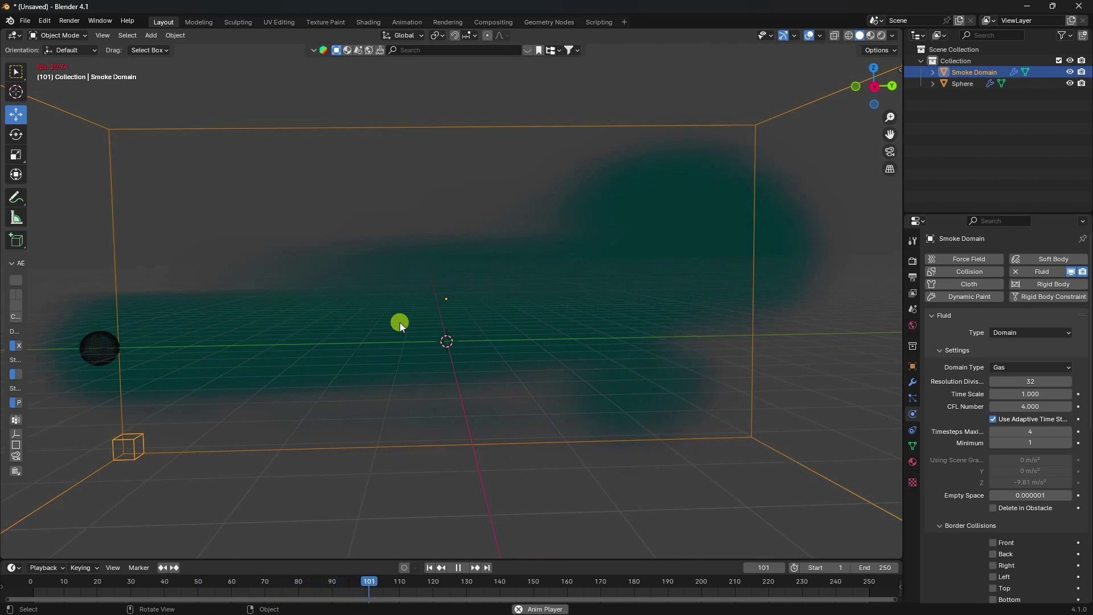
click(459, 568)
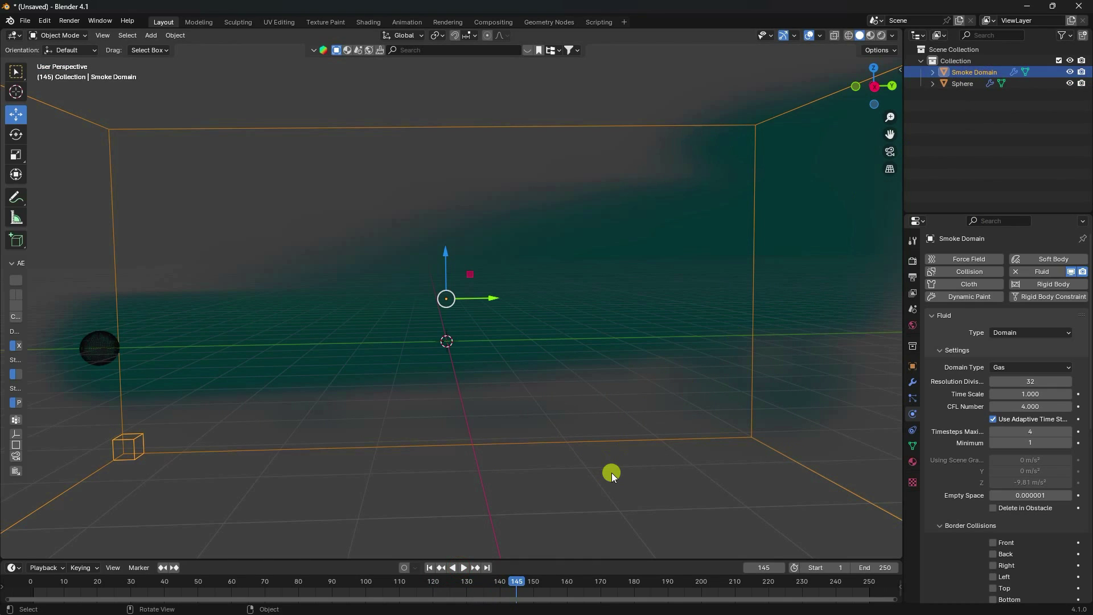
Raise the domain's resolution divisions from 32 to 64.
click(1027, 380)
text(64)
key(Return)
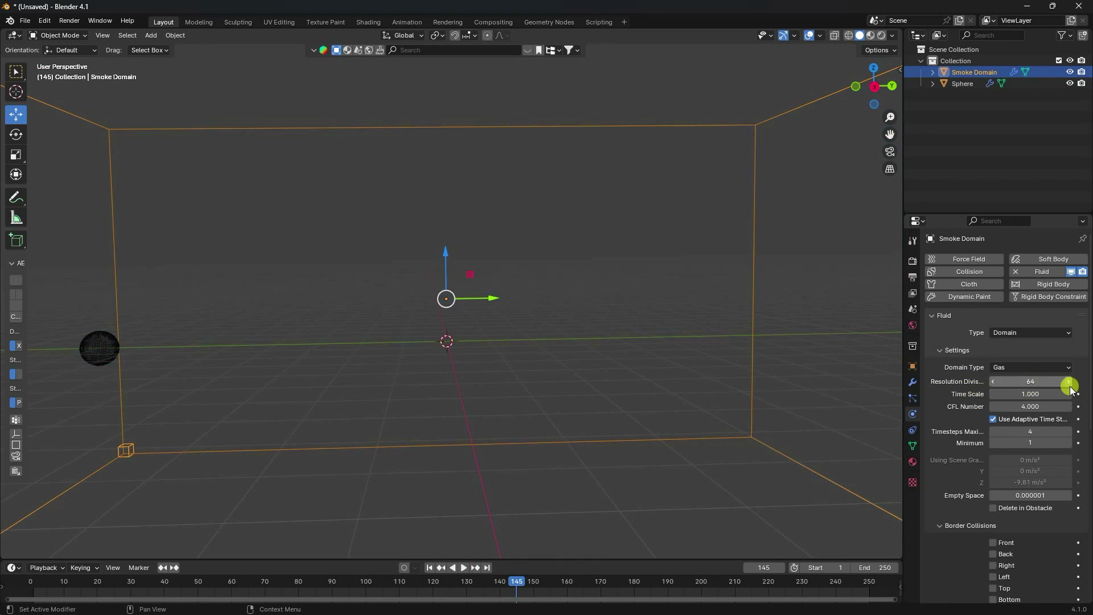
Set the domain's gas buoyancy density to 0.
scroll(968, 410, down, 5)
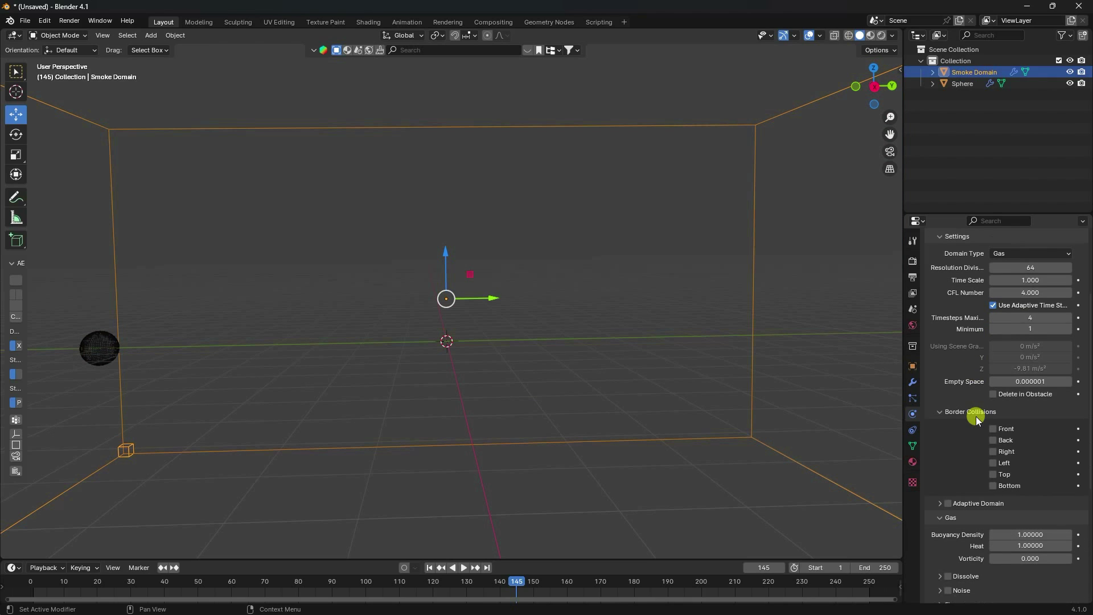
scroll(962, 438, down, 3)
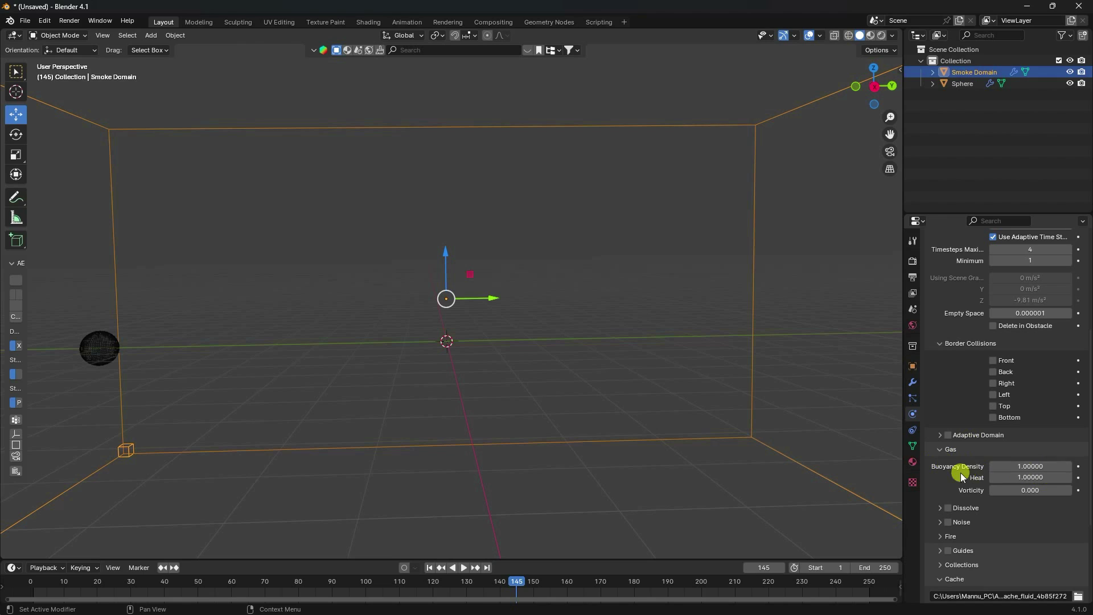
drag(1034, 468, 1035, 467)
text(0)
key(Return)
Enable Dissolve with a time of 30 and Slow on.
click(950, 508)
click(943, 510)
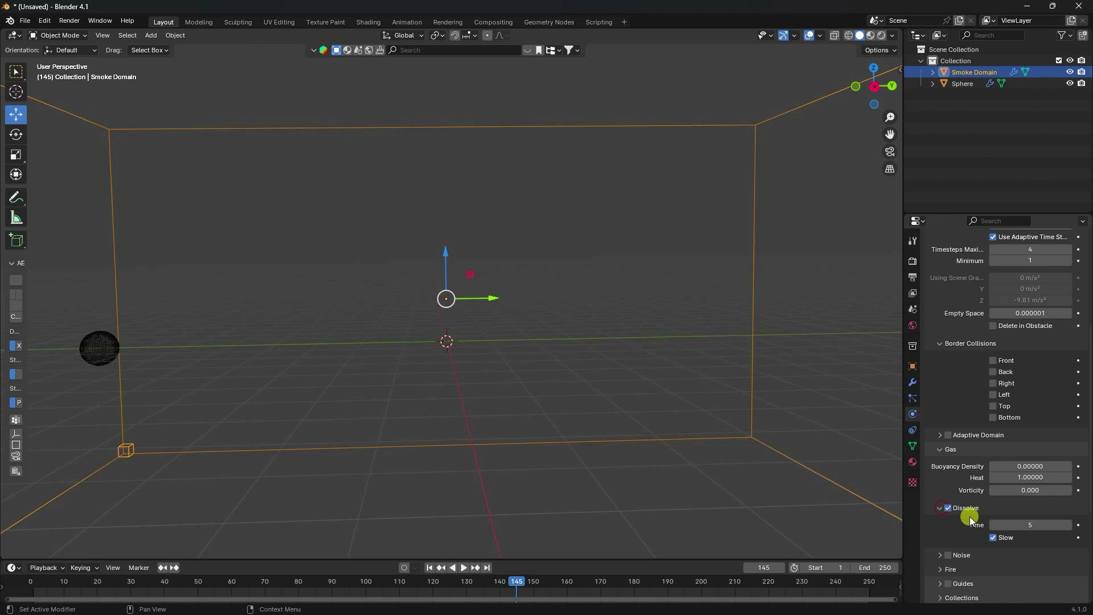
scroll(970, 517, down, 4)
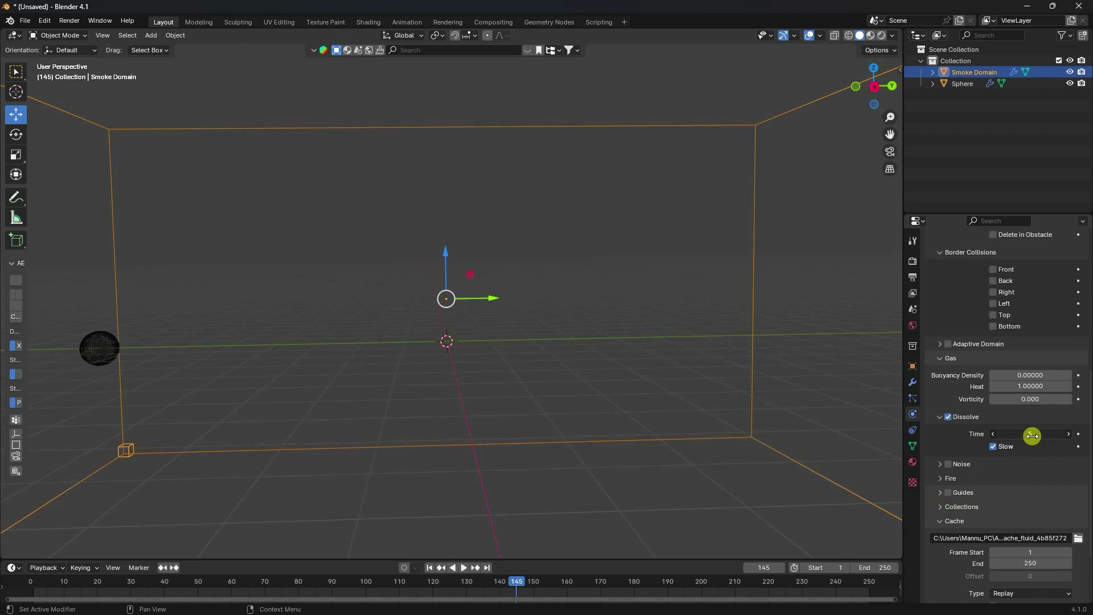
key(Return)
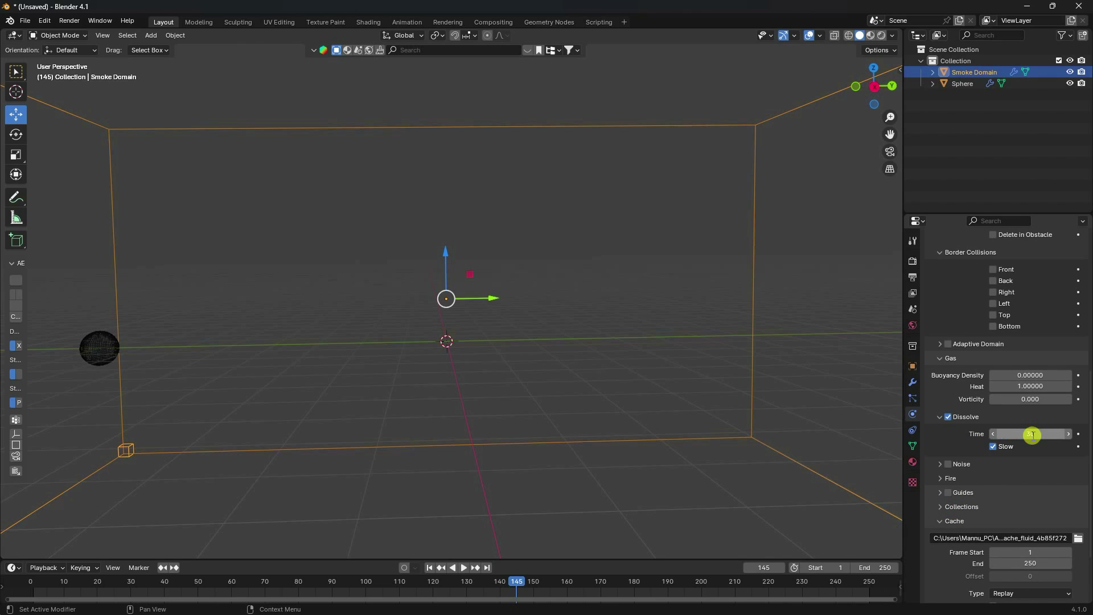
scroll(1020, 460, down, 4)
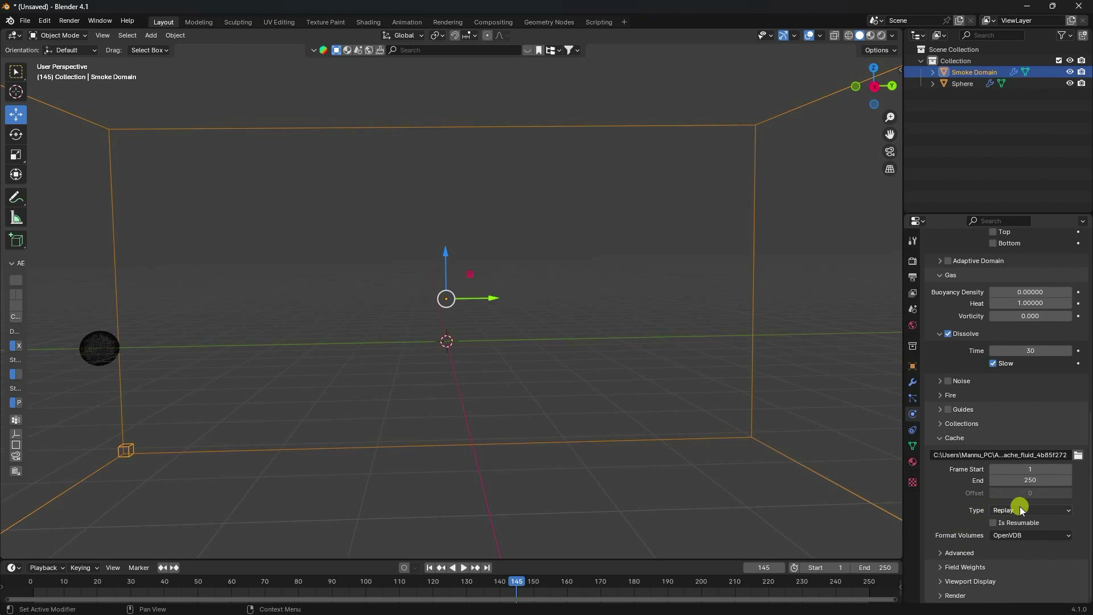
Replay the simulation from frame 1 to watch cyan smoke stream along Y, then rewind.
click(429, 568)
click(464, 568)
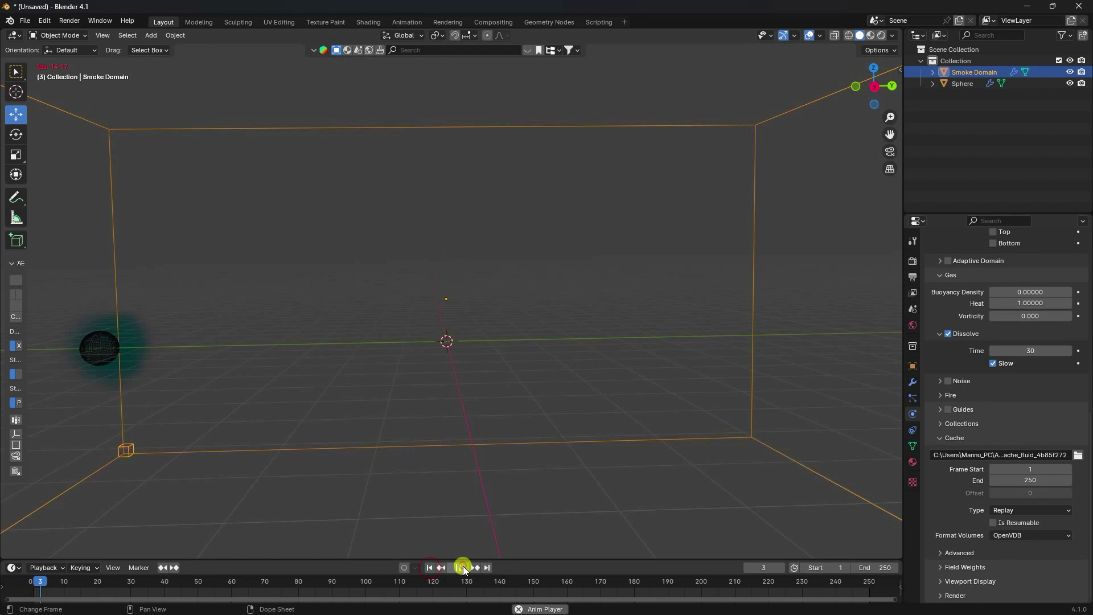
scroll(111, 310, up, 1)
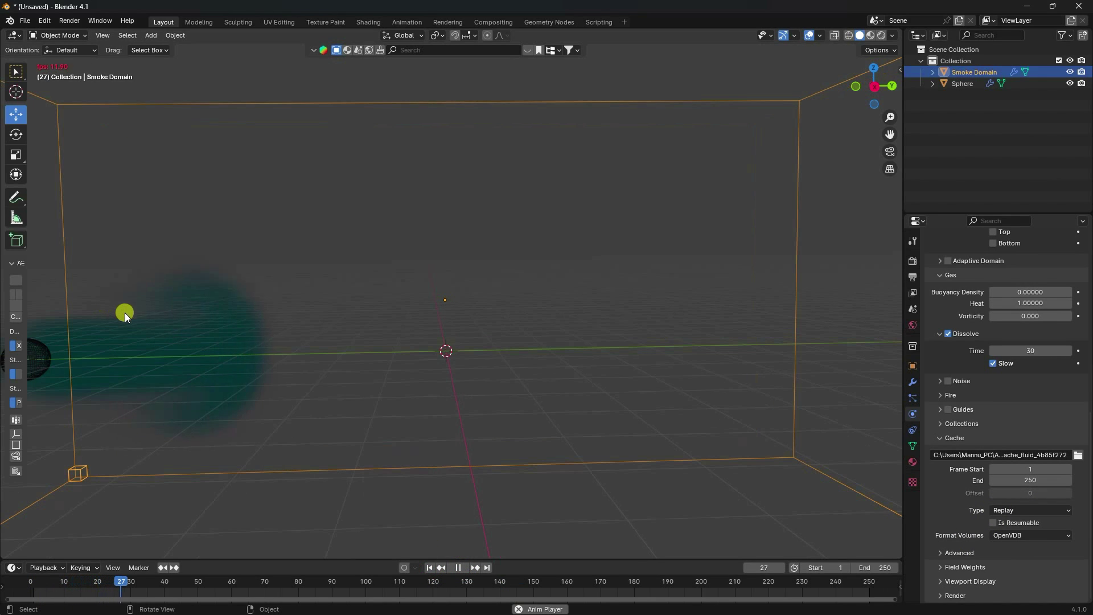
scroll(305, 374, down, 2)
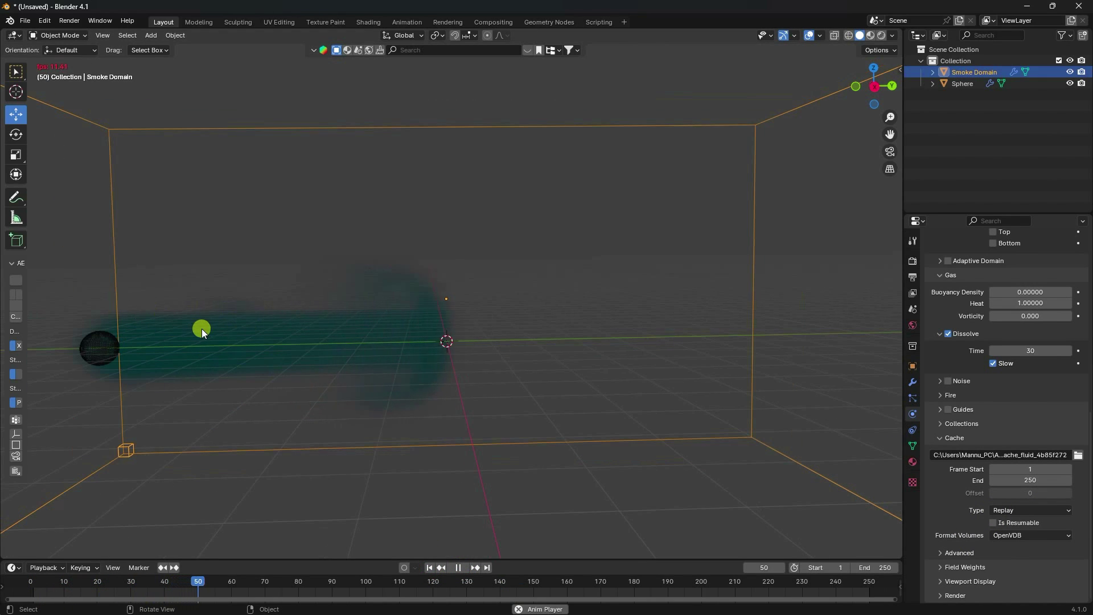
click(459, 566)
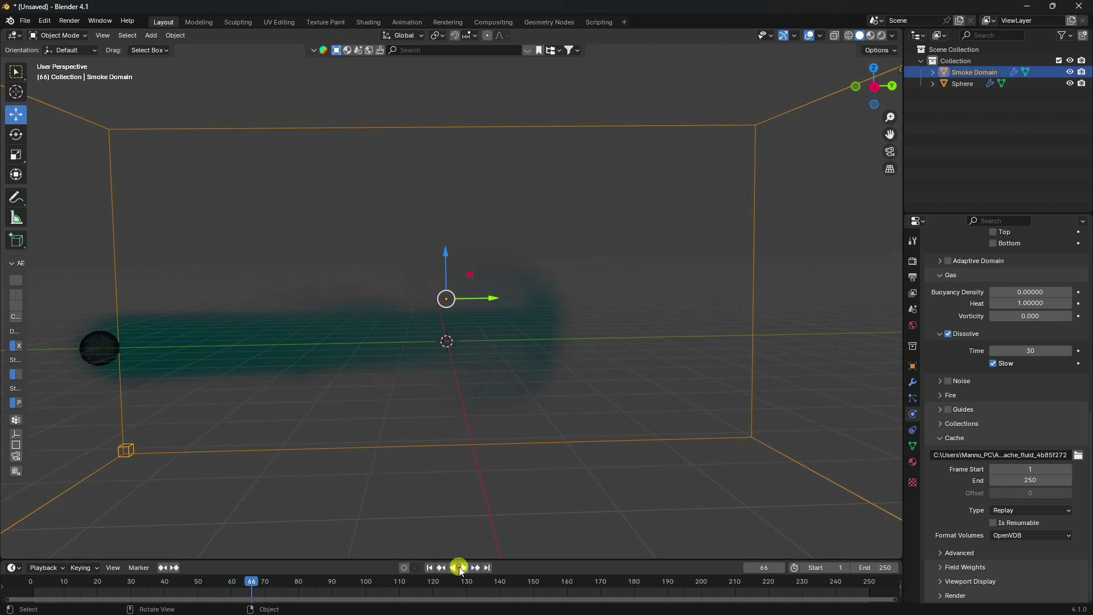
click(429, 567)
Duplicate the emitter sphere and place the copy, Sphere.001, at Location Y 8 m.
click(101, 348)
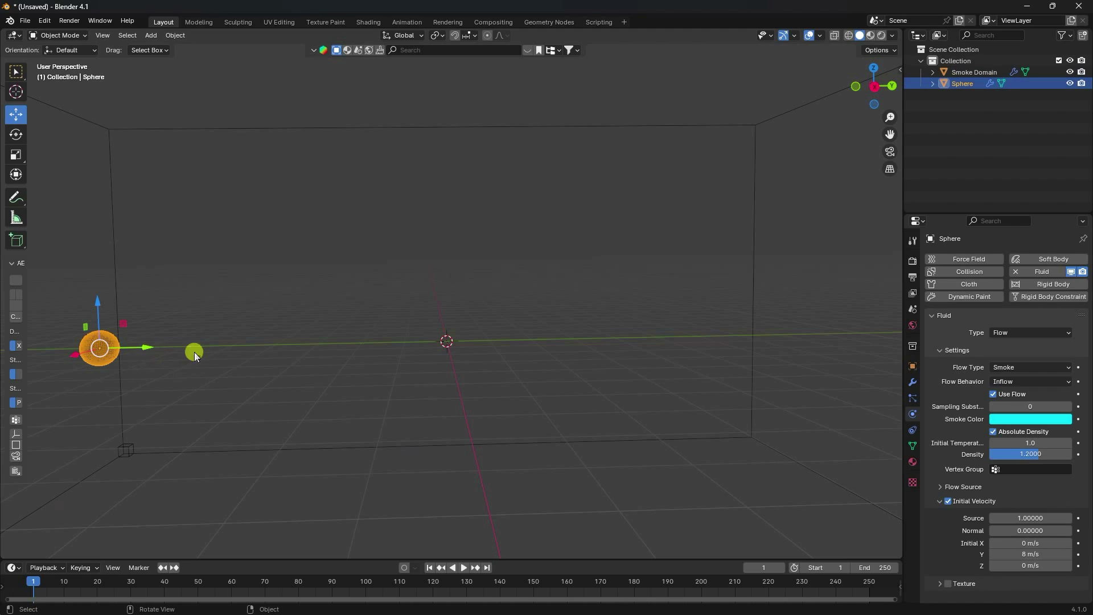
key(ctrl+c)
key(ctrl+v)
drag(143, 347, 831, 347)
click(913, 366)
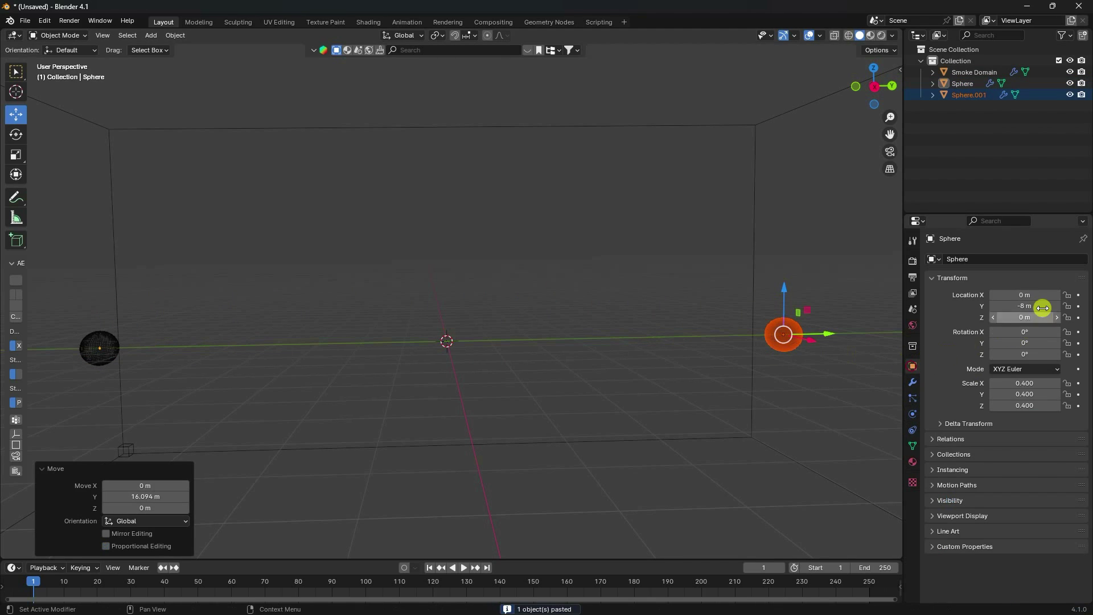
click(973, 100)
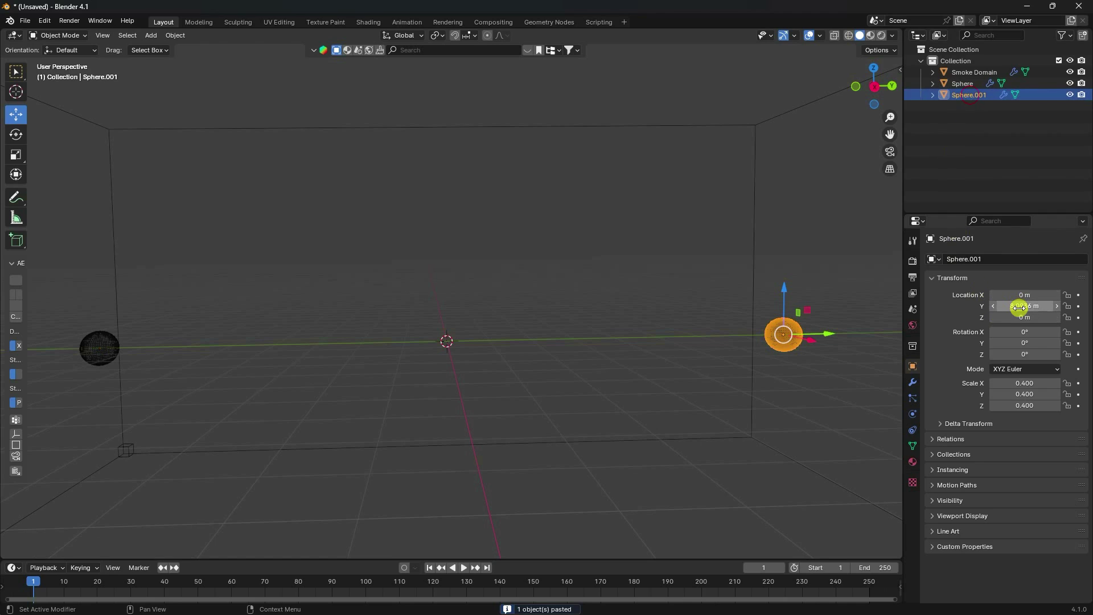
click(1019, 306)
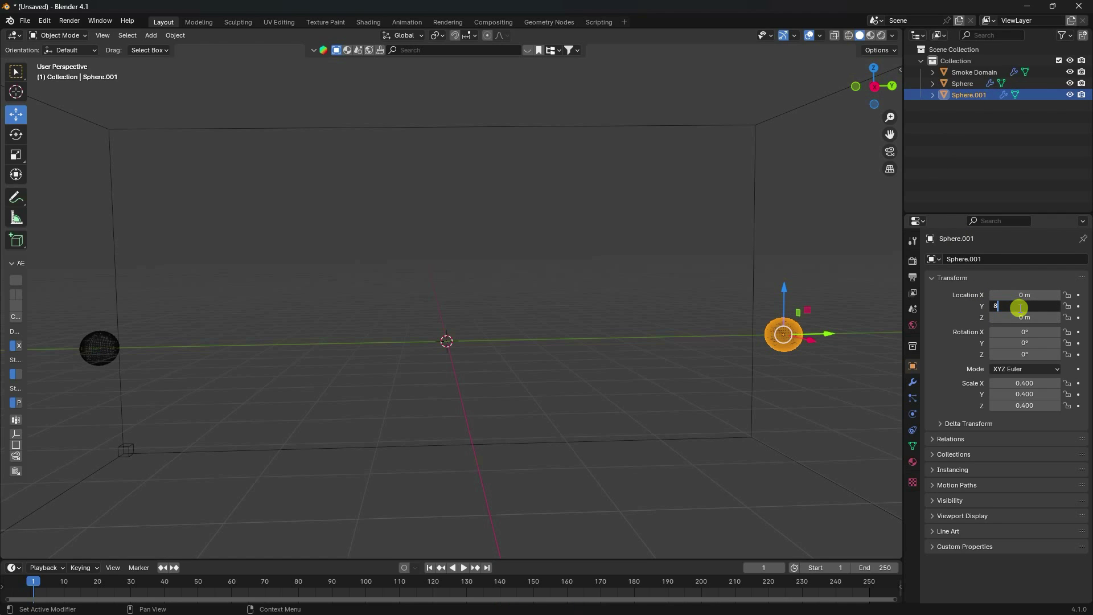
text(8)
key(Return)
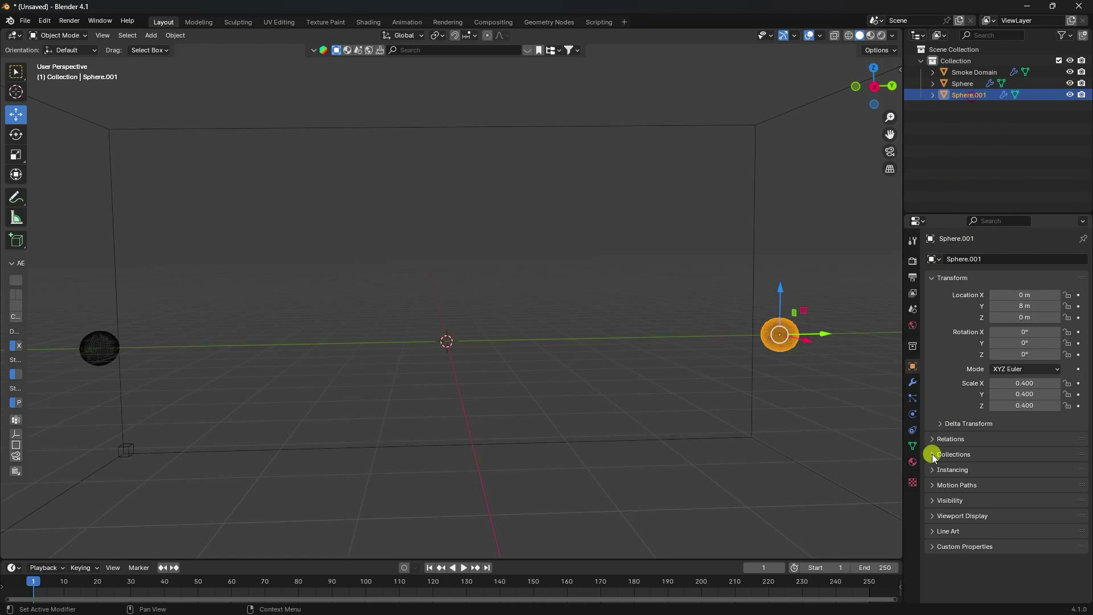
Set Sphere.001's initial smoke velocity along Y to -8 m/s.
click(913, 414)
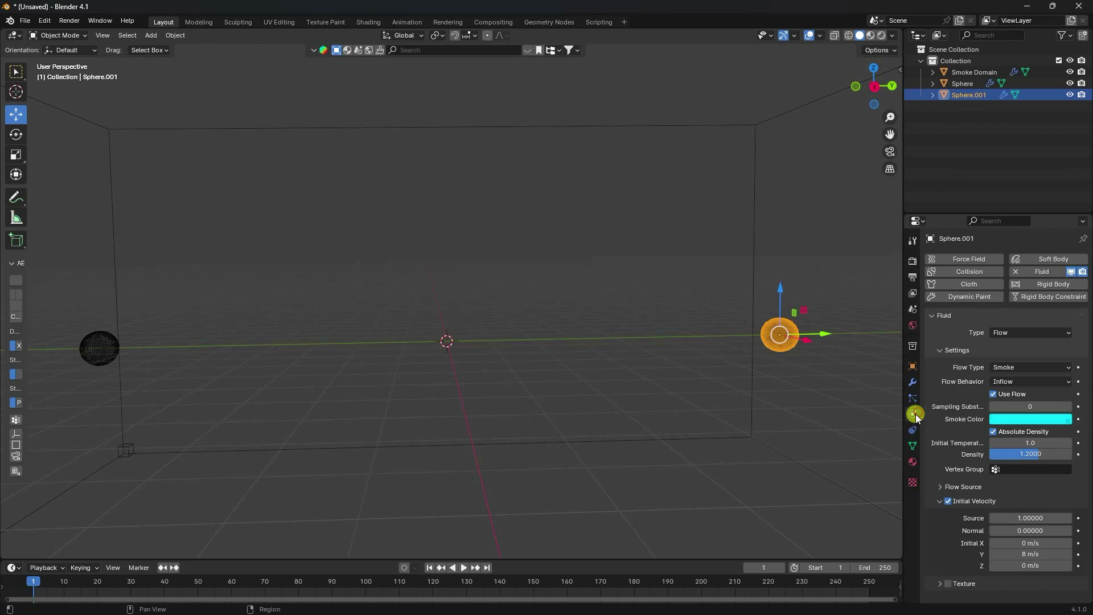
click(1019, 555)
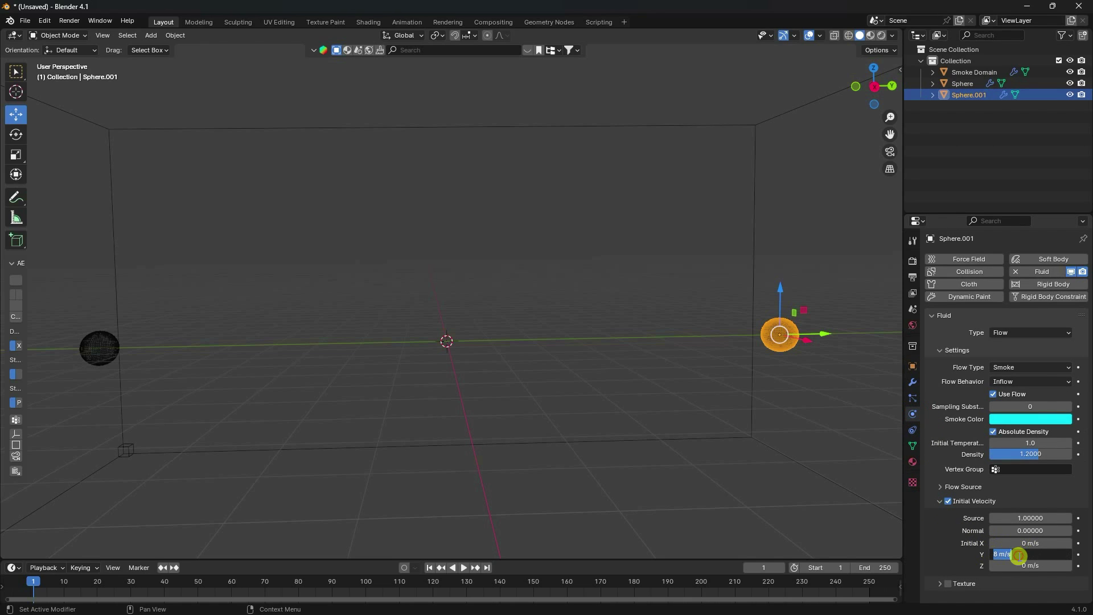
key(Return)
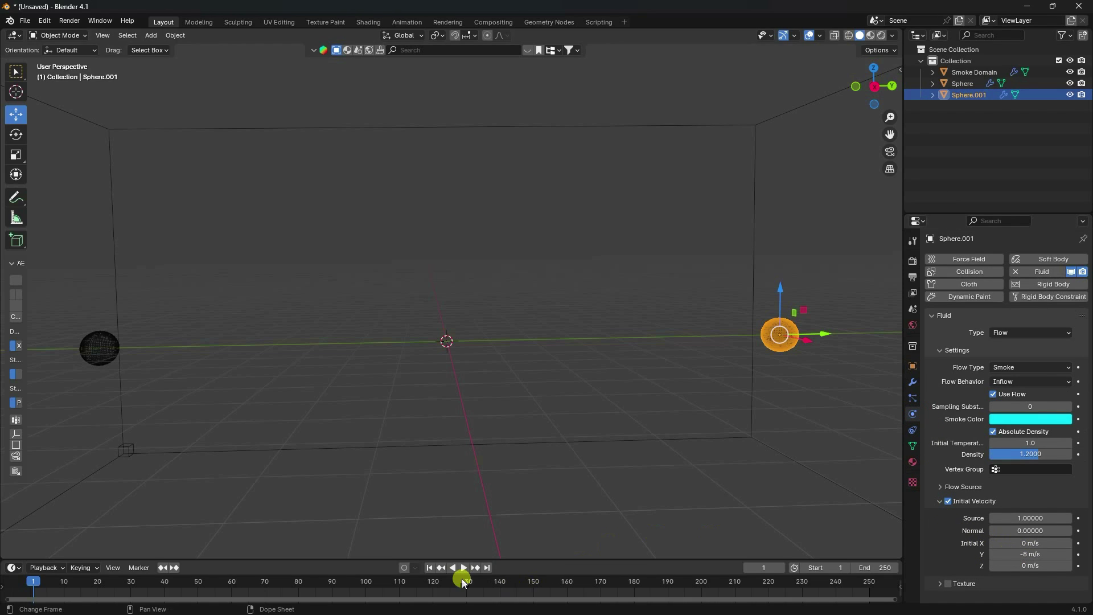
click(428, 568)
click(465, 568)
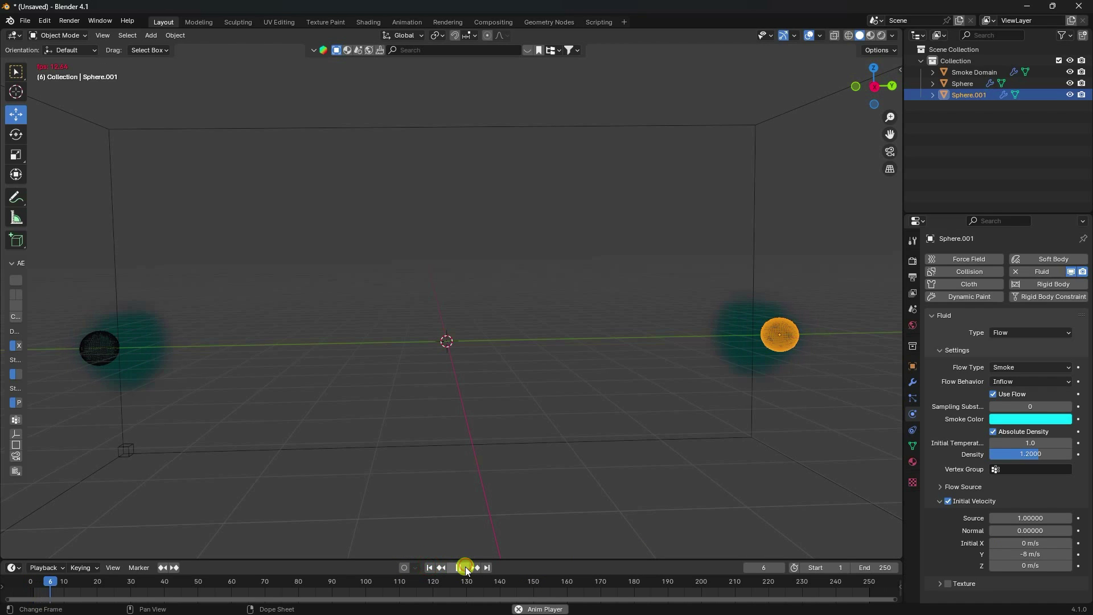
middle_drag(420, 341, 475, 395)
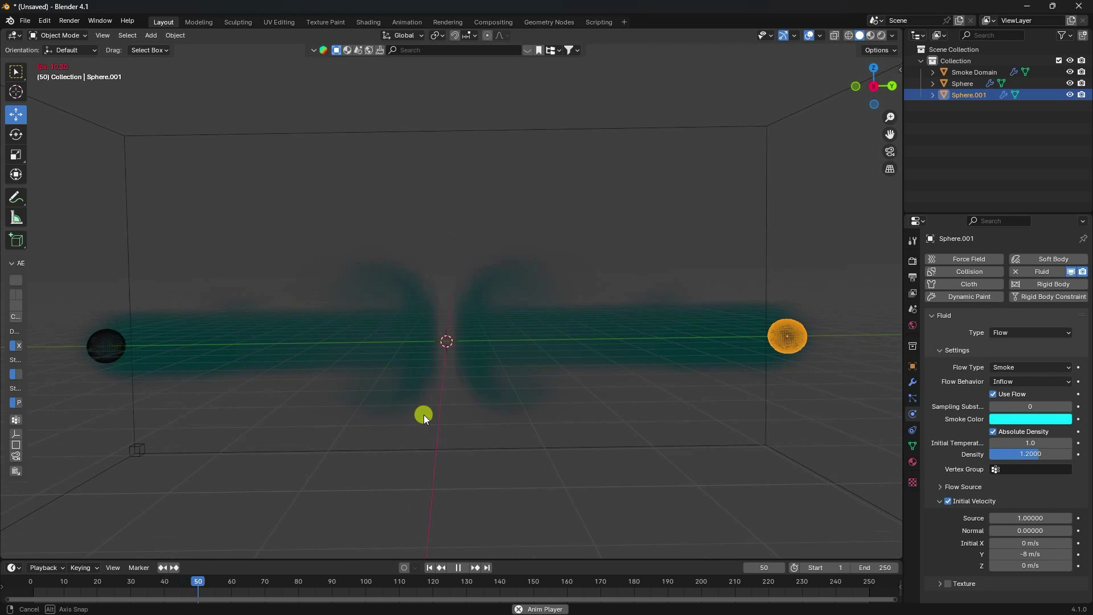
scroll(444, 380, up, 4)
scroll(445, 341, down, 4)
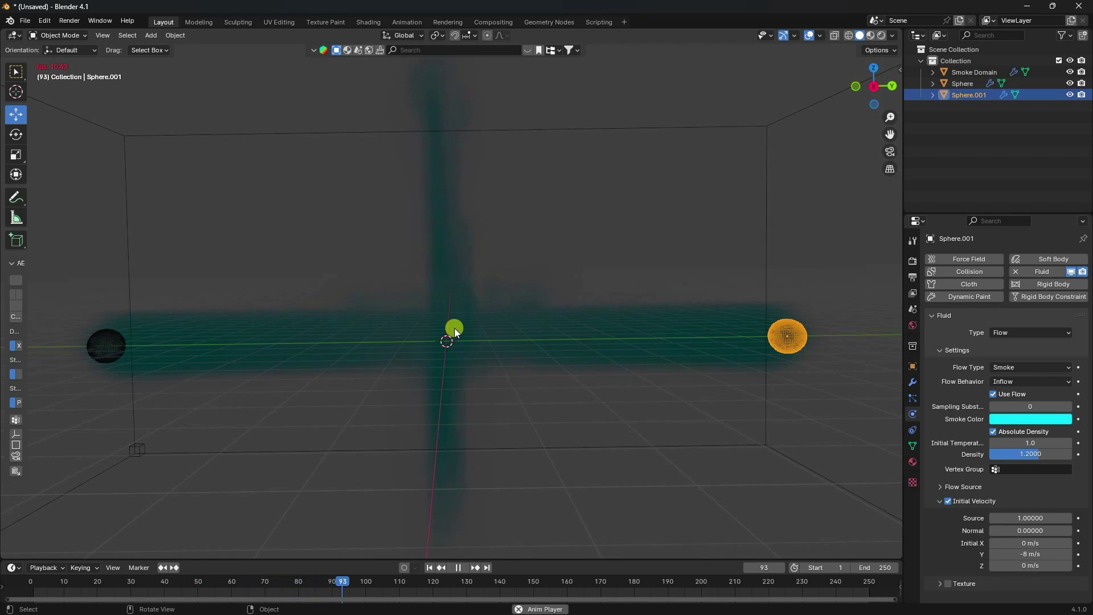
click(458, 568)
click(429, 568)
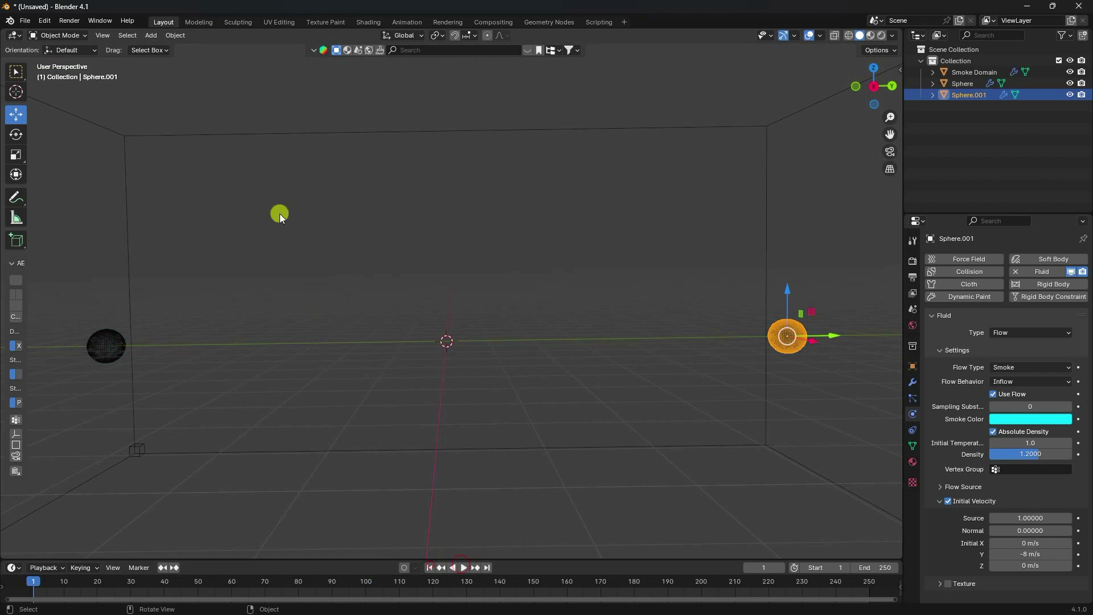
Add a Turbulence force field at the domain centre with Strength 2 and Size 0.5.
click(152, 36)
mouse_move(188, 244)
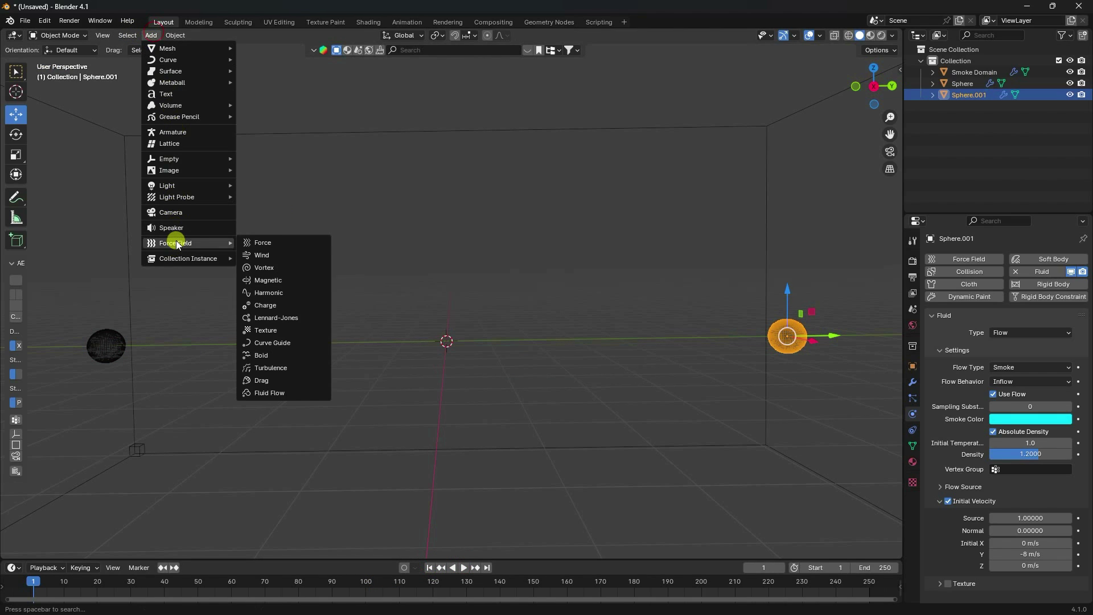
click(276, 368)
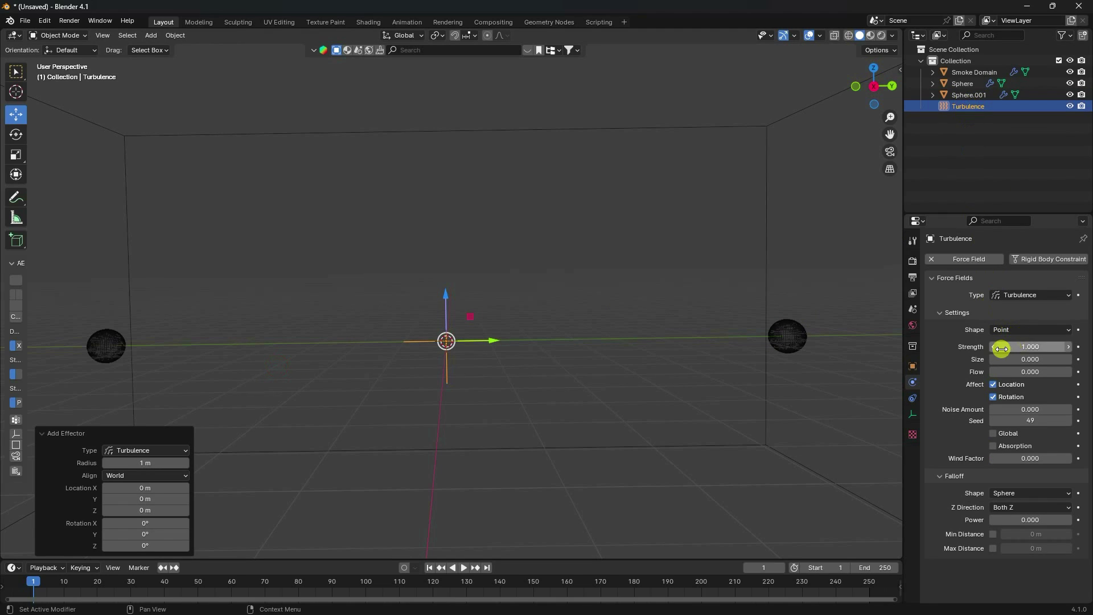
click(1023, 345)
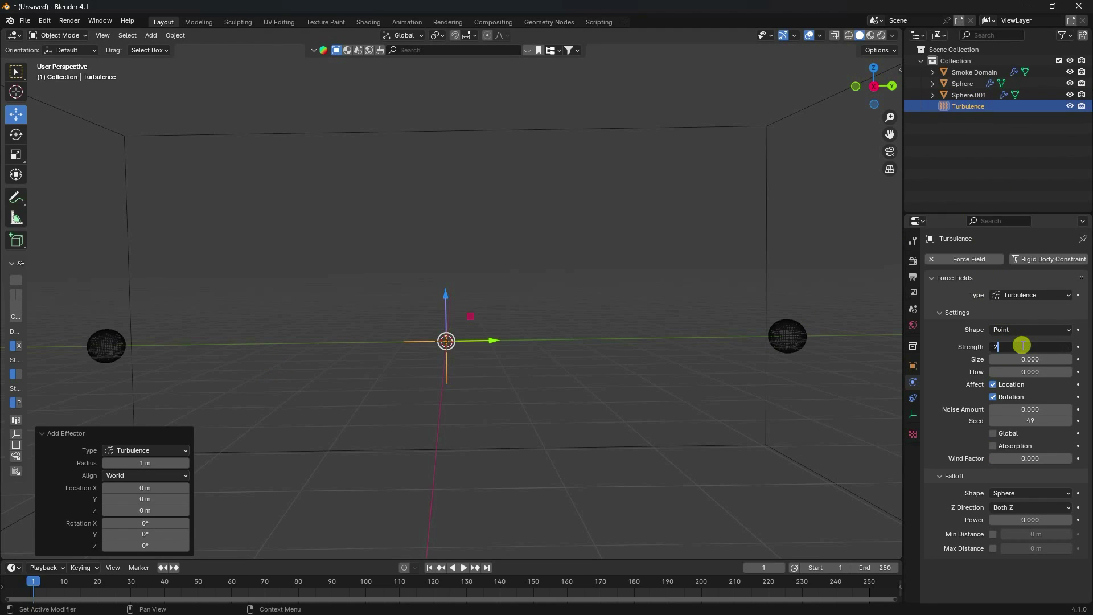
text(2)
key(Return)
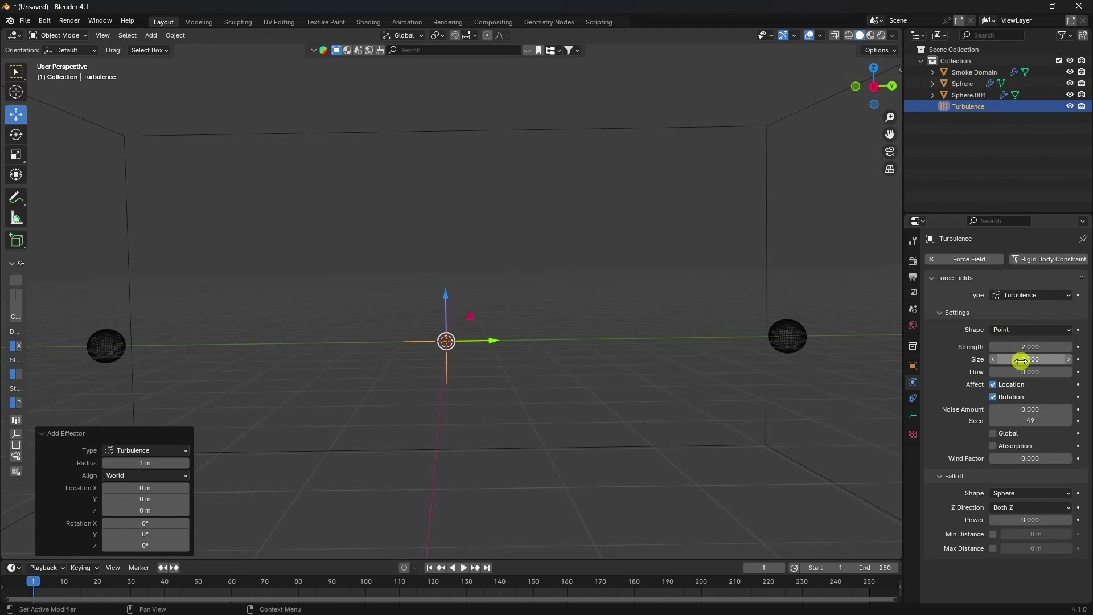
click(1022, 361)
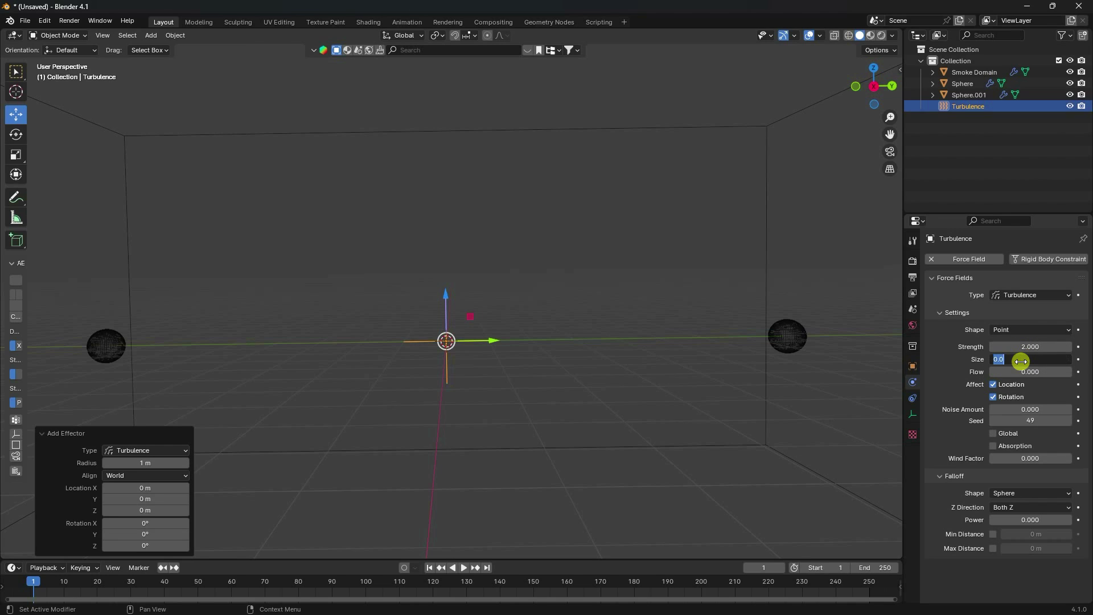
key(Return)
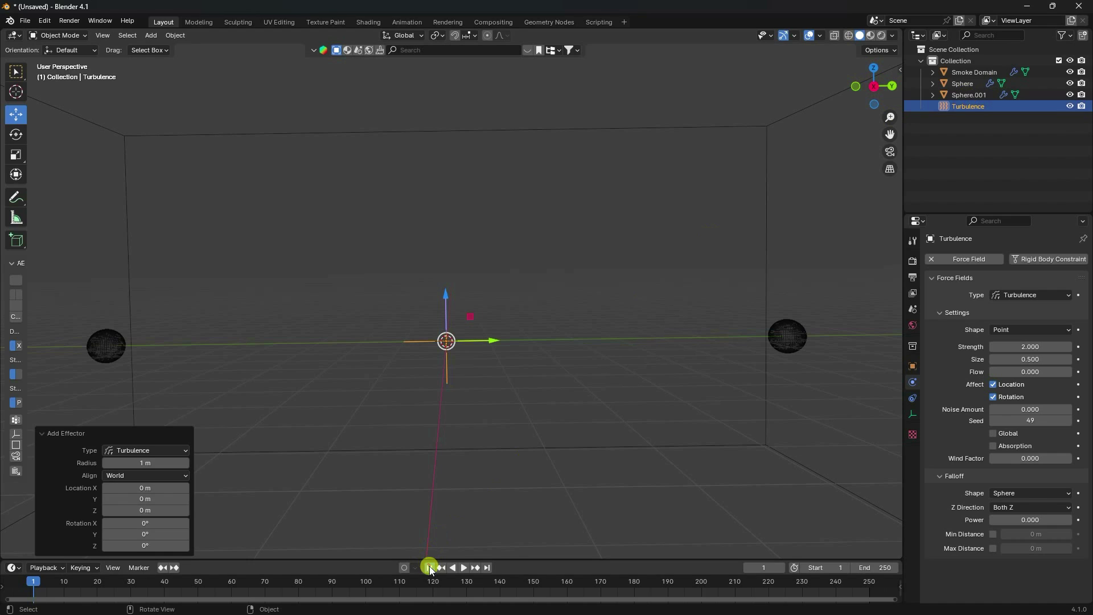
Play the smoke simulation to preview the turbulence, then pause it at frame 112.
click(463, 568)
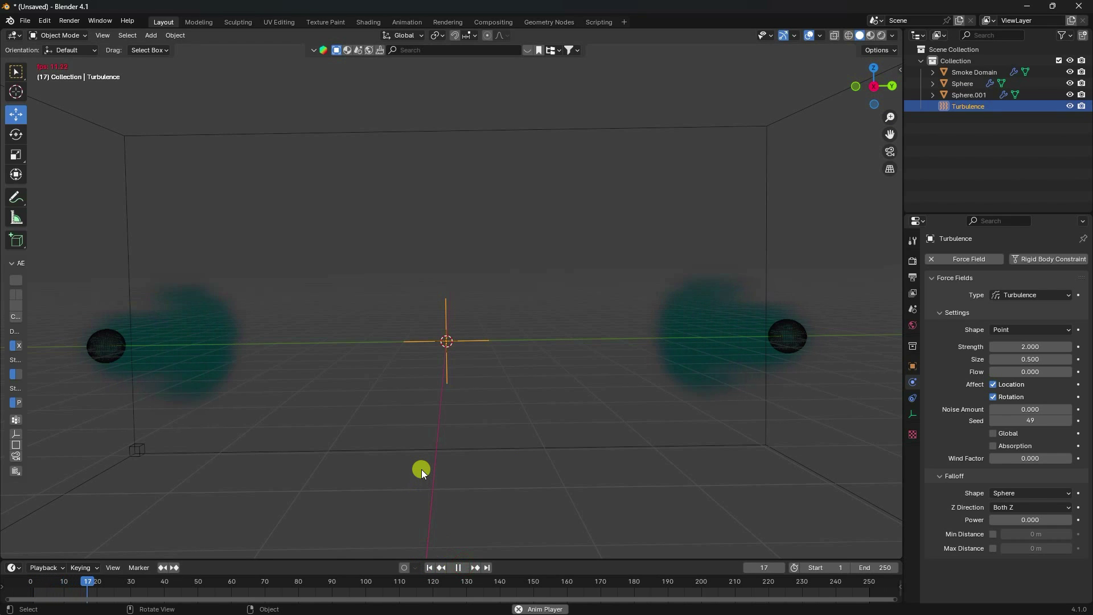
scroll(463, 373, up, 1)
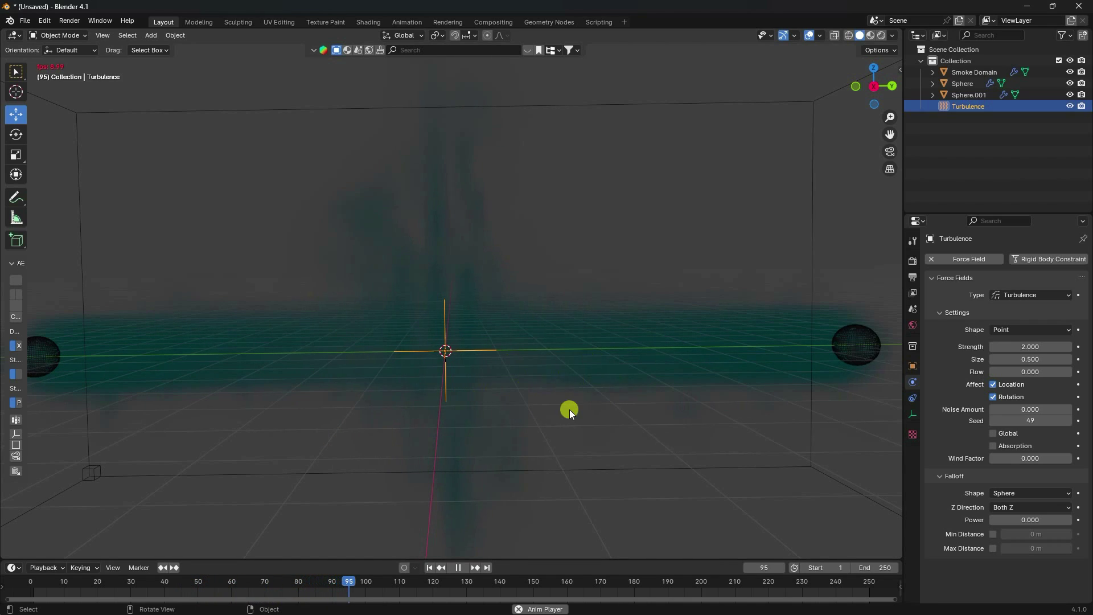
click(459, 568)
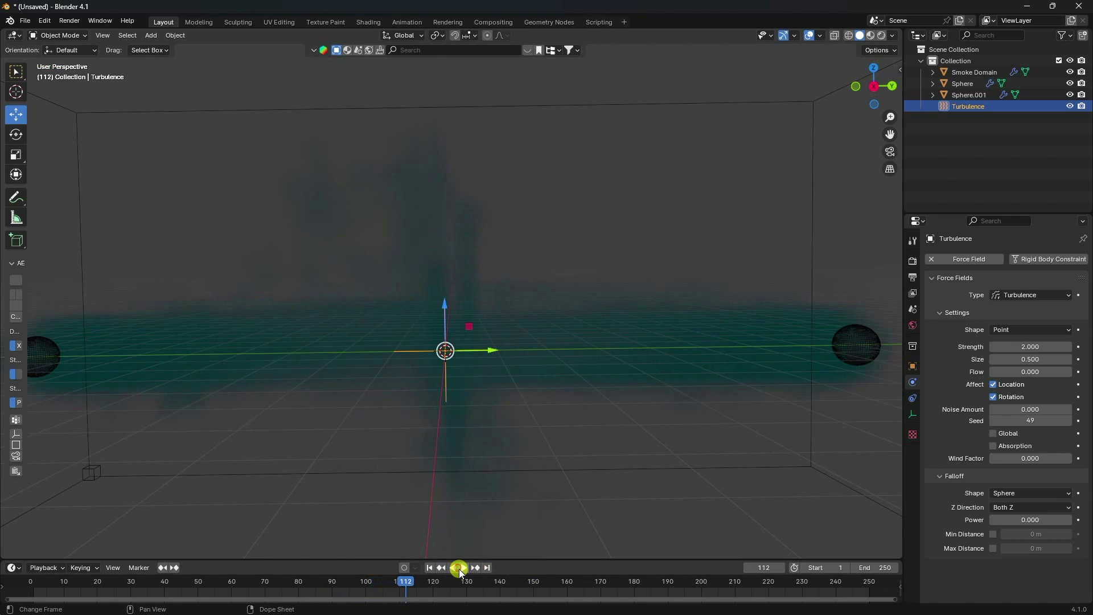
click(152, 36)
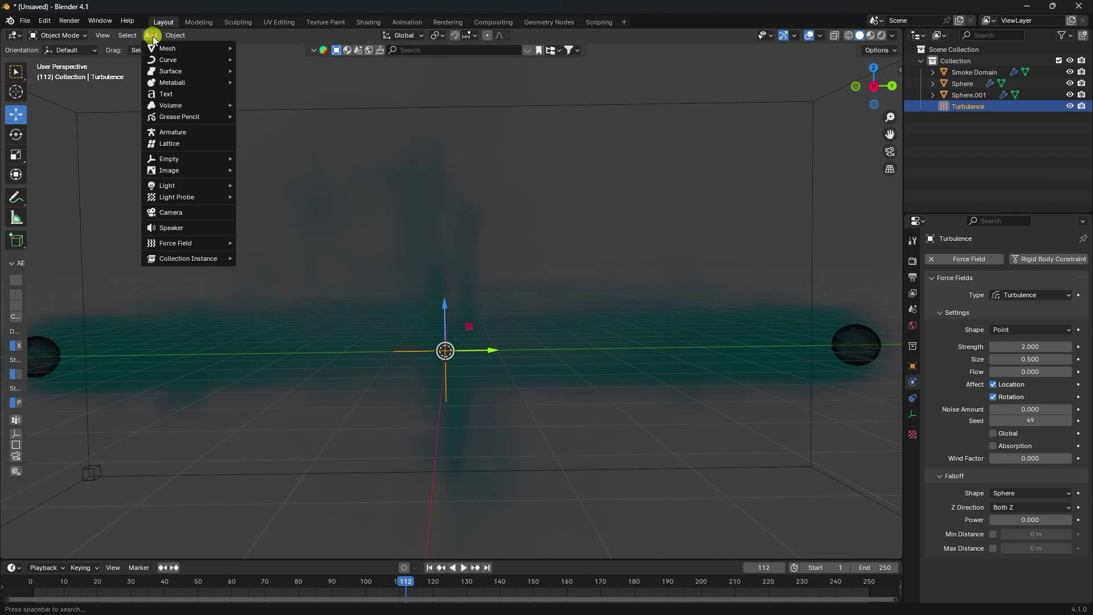
Add a mesh plane to the scene and view it from the front.
mouse_move(165, 47)
click(311, 49)
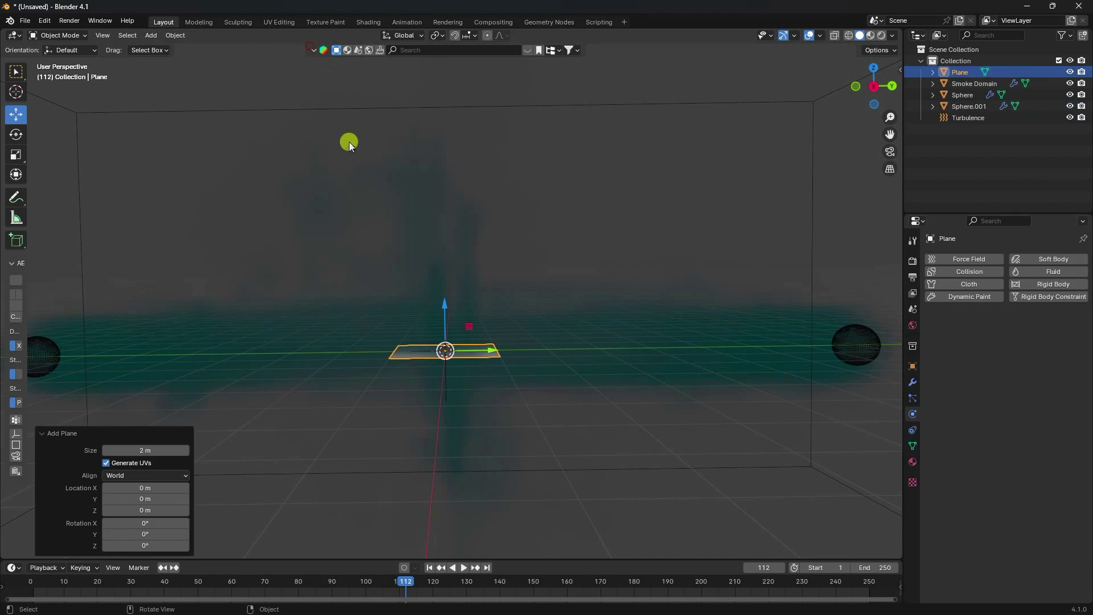
scroll(445, 290, down, 3)
key(KP_1)
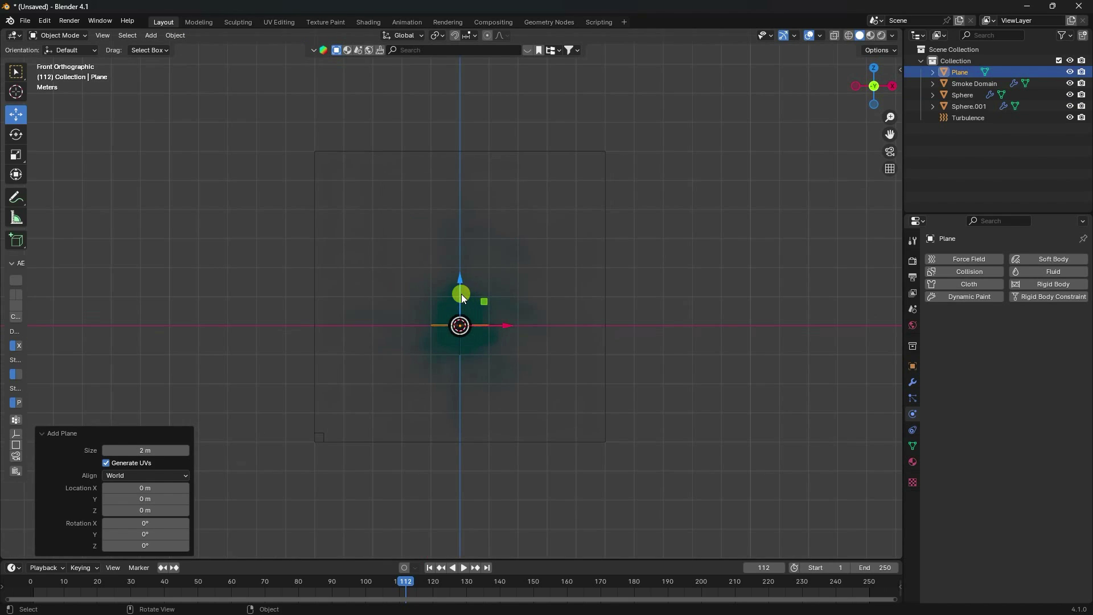
At frame 1, raise the smoke domain, both spheres and turbulence field 3.9 m on Z.
click(430, 568)
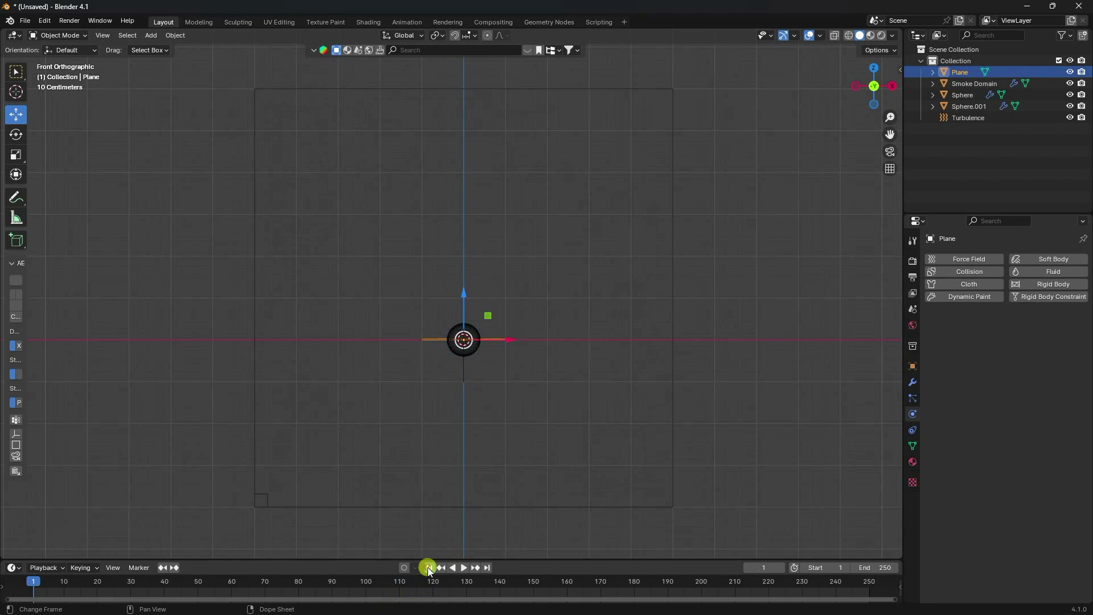
click(964, 82)
drag(959, 72, 965, 105)
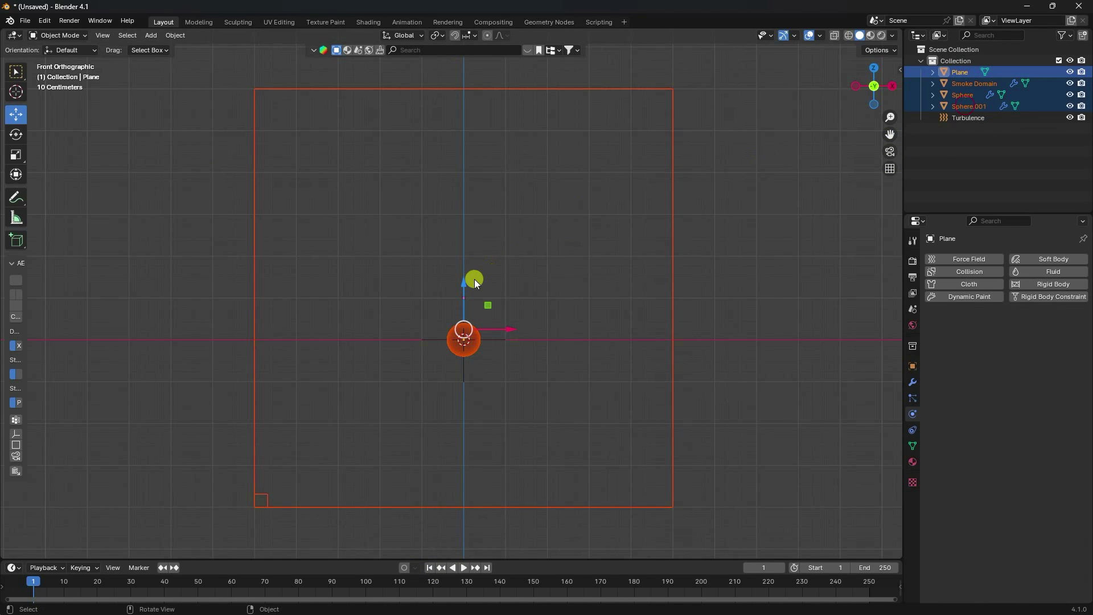
shift+drag(758, 178, 422, 347)
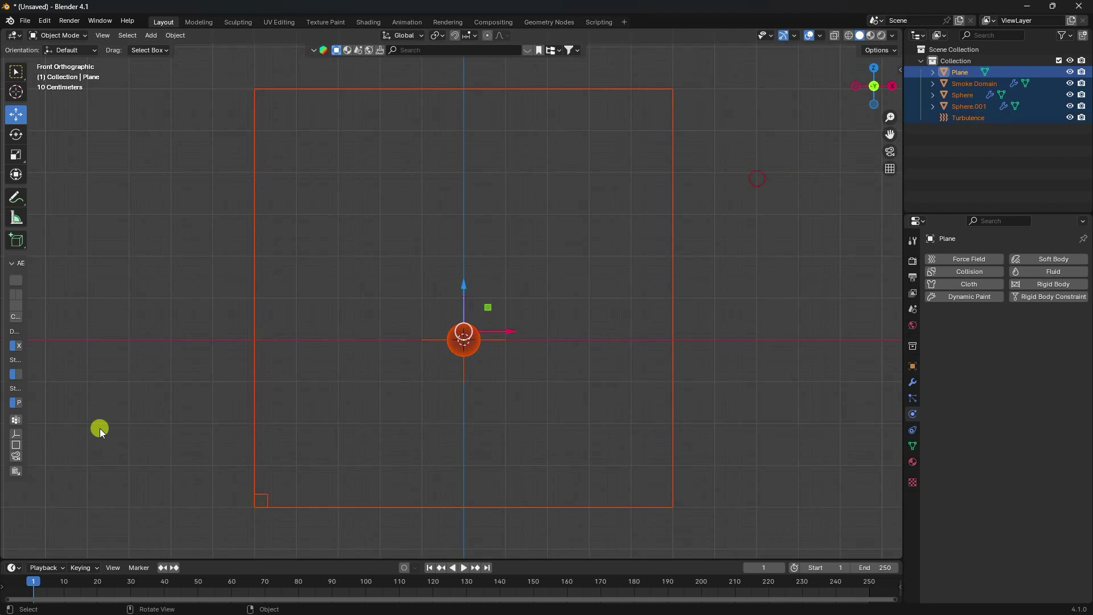
drag(464, 284, 502, 119)
middle_drag(500, 268, 483, 322)
Scale the plane about 9.7 times and lower it 3.9 m as a floor.
click(417, 260)
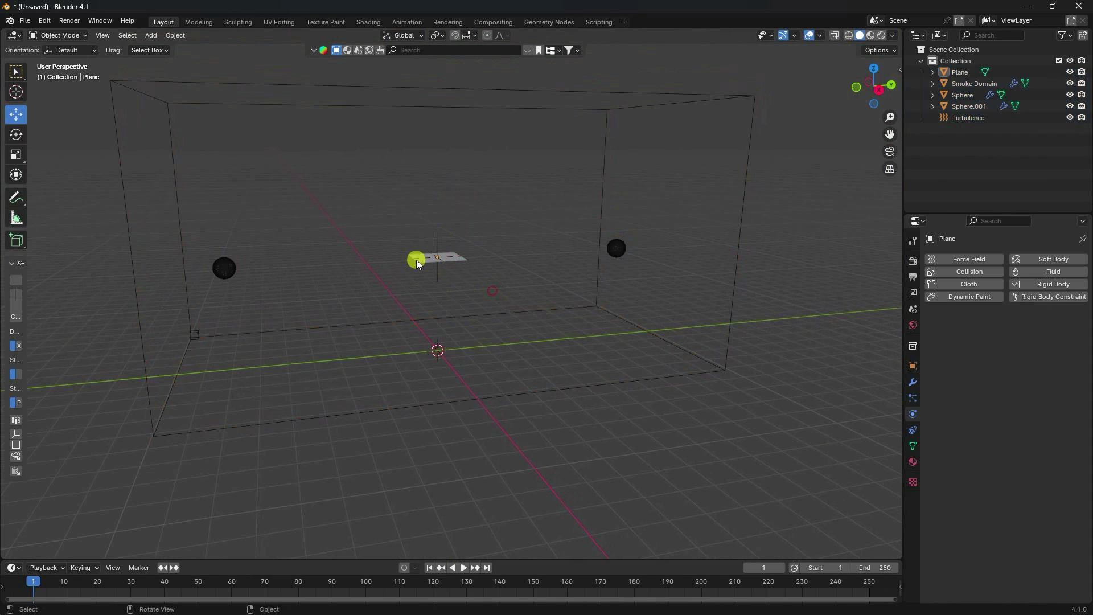
key(KP_1)
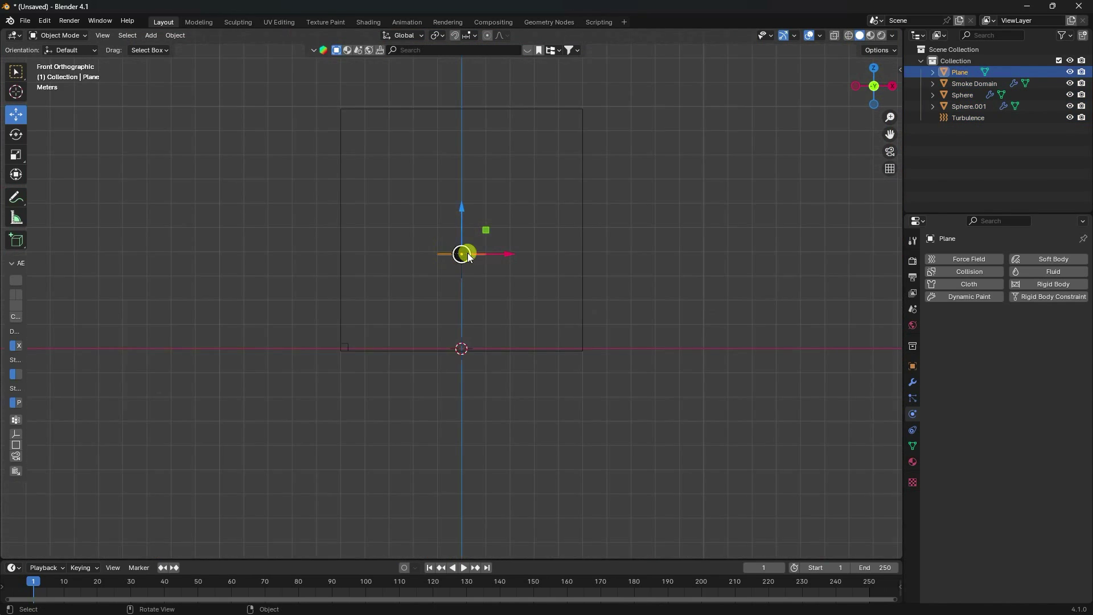
key(s)
click(757, 155)
scroll(496, 224, up, 4)
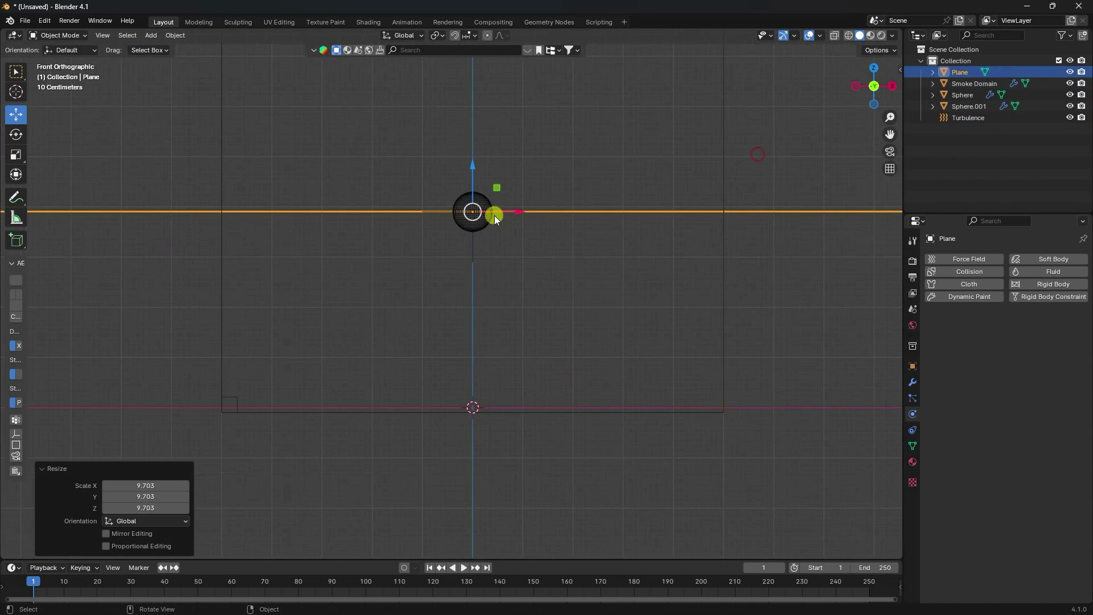
drag(472, 162, 471, 364)
middle_drag(559, 310, 360, 214)
scroll(451, 342, down, 4)
scroll(360, 214, up, 2)
click(156, 38)
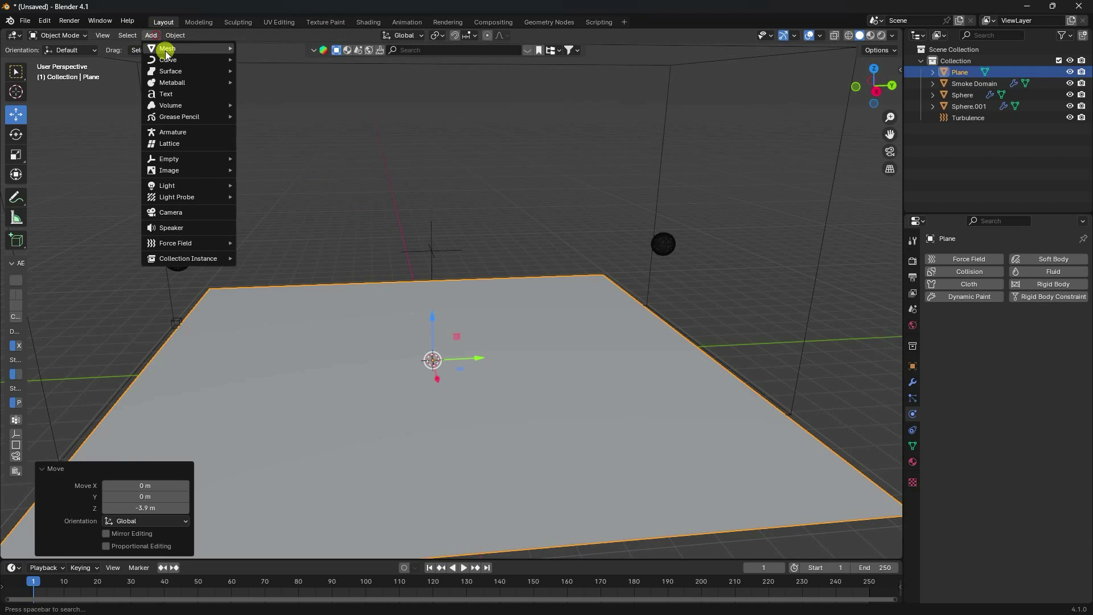
Add a cylinder with 120 vertices, 3 m radius and 1 m depth.
mouse_move(165, 48)
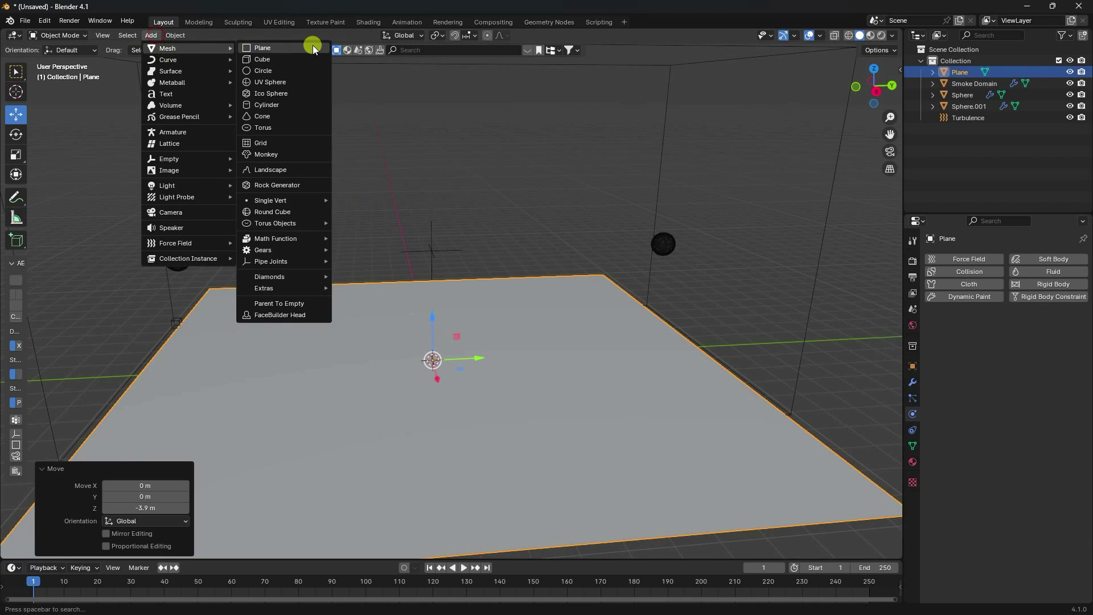
click(281, 104)
scroll(468, 340, up, 3)
click(145, 414)
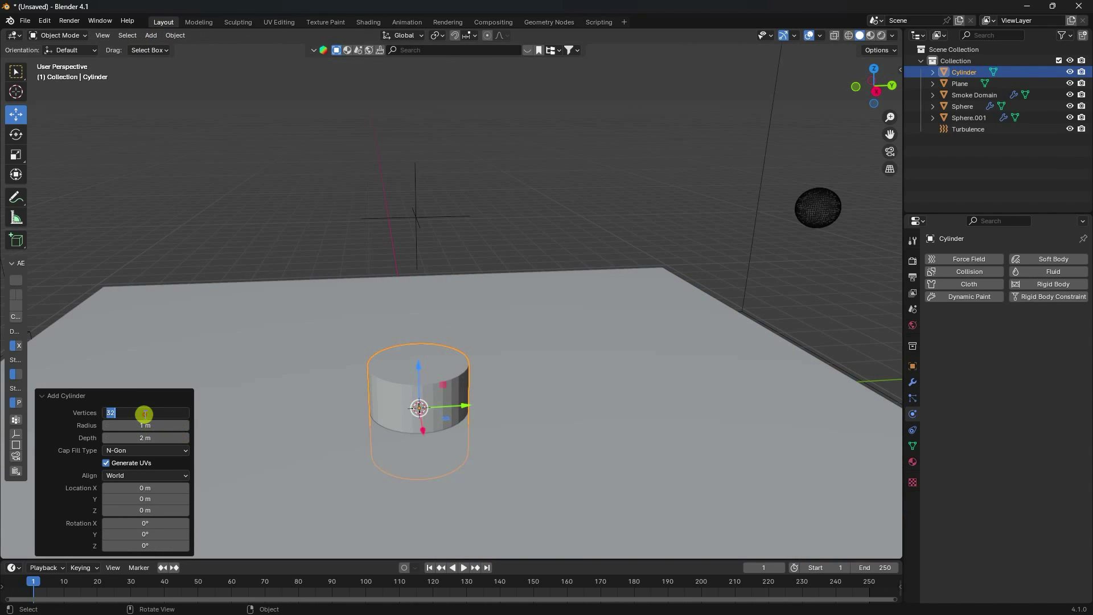
key(Return)
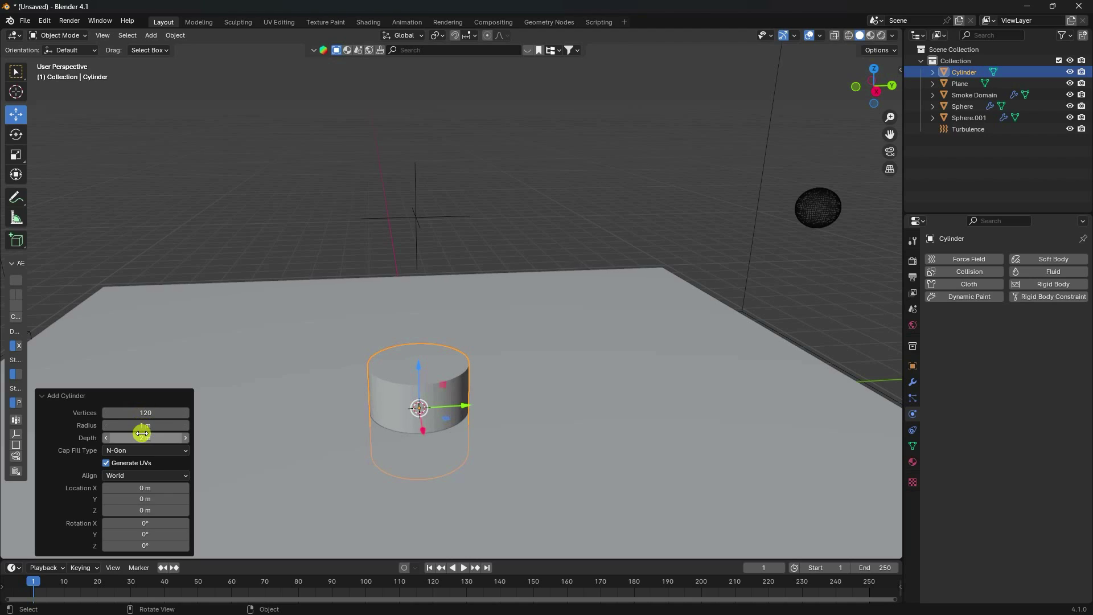
drag(140, 427, 312, 424)
click(137, 427)
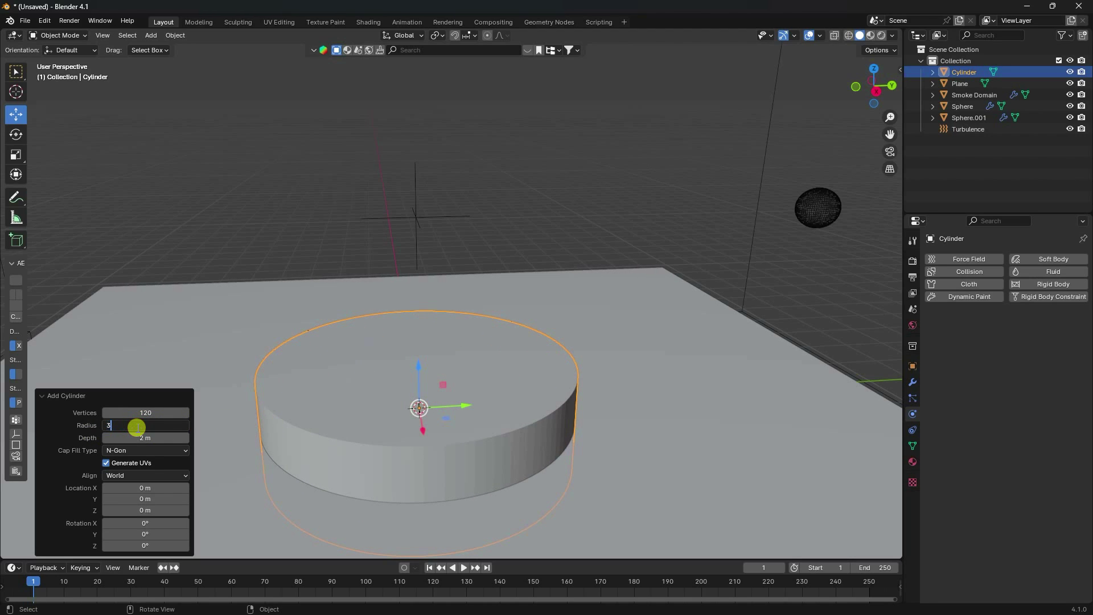
text(3)
key(Return)
click(141, 437)
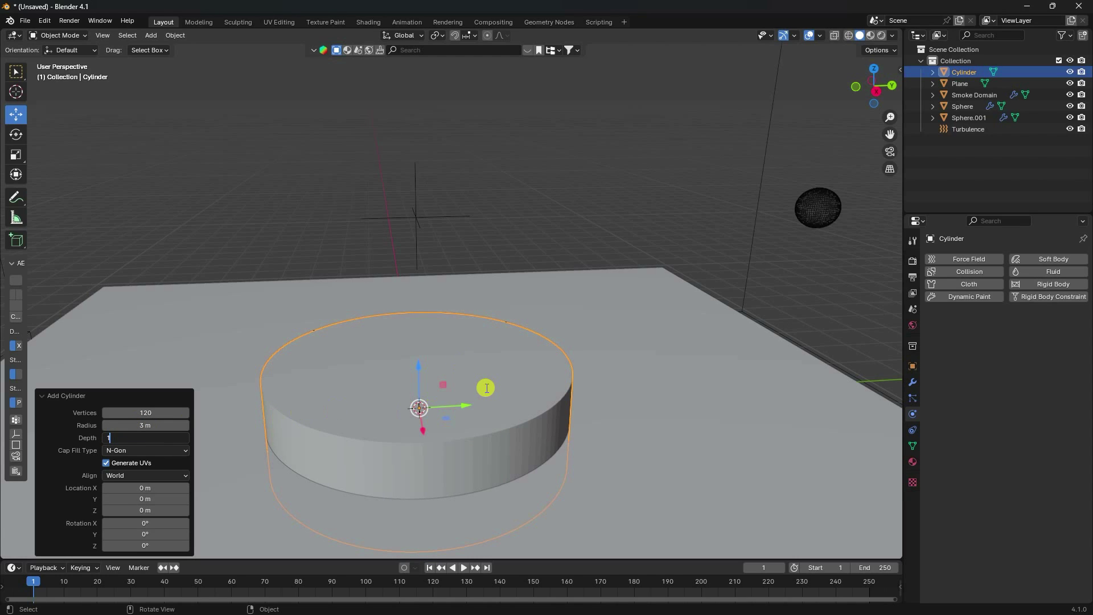
text(1)
key(Return)
Raise the cylinder along Z so it rests on the floor plane.
mouse_move(414, 388)
middle_down()
mouse_move(418, 362)
mouse_move(419, 374)
middle_up()
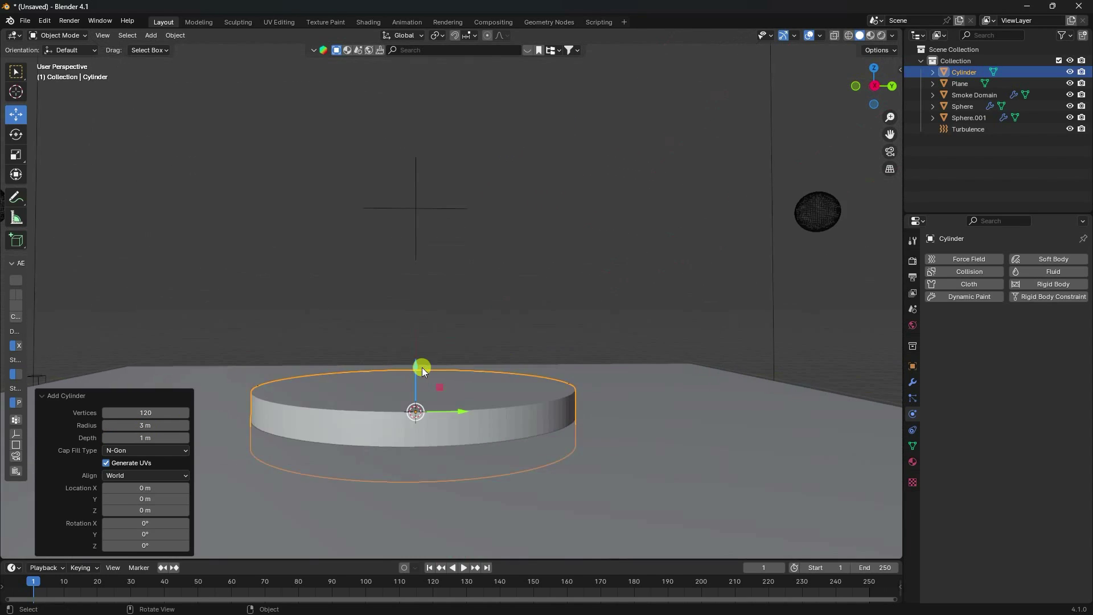
drag(413, 366, 419, 344)
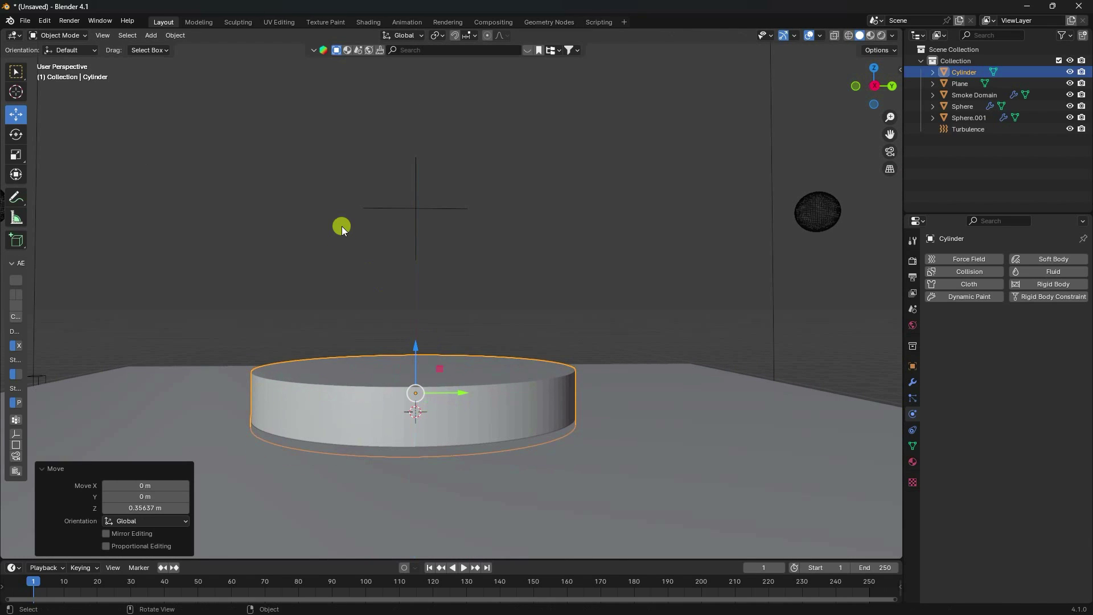
click(342, 226)
middle_drag(331, 384, 445, 353)
click(352, 409)
scroll(352, 409, up, 3)
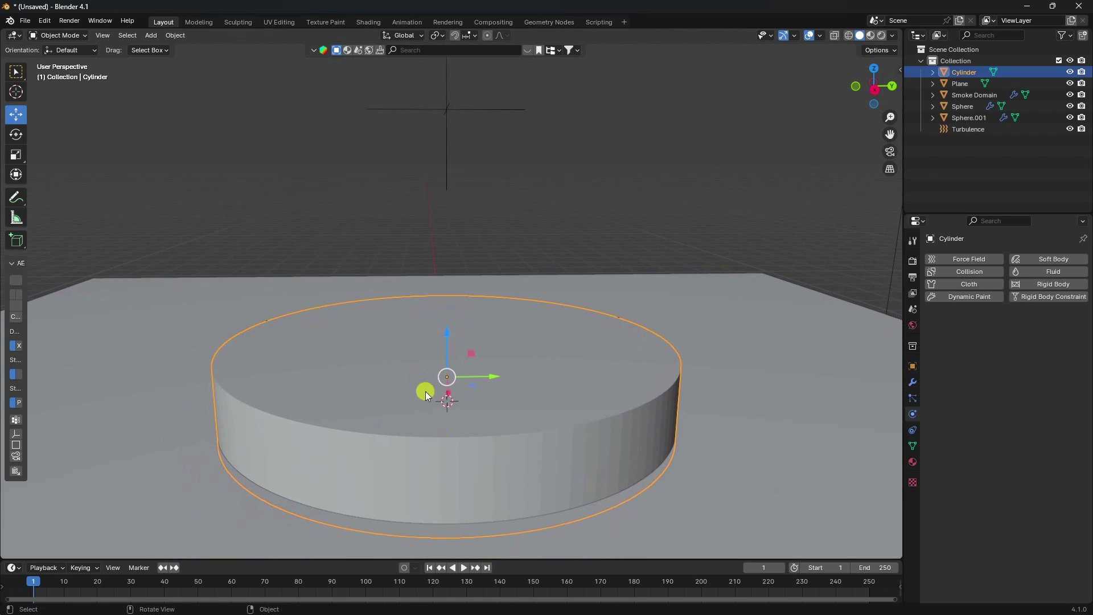
click(914, 380)
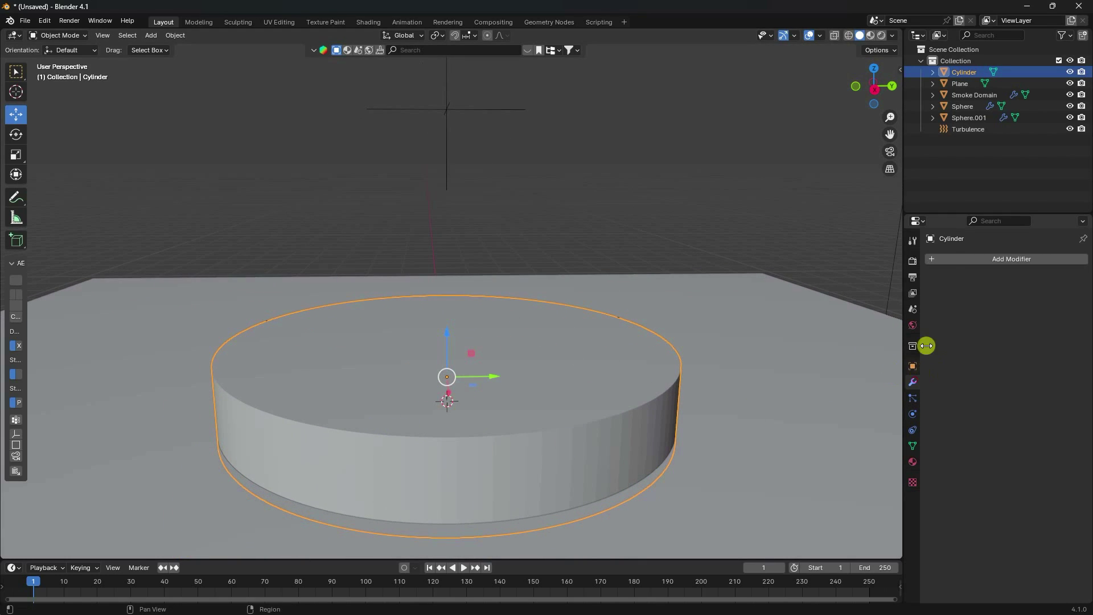
Add a Bevel modifier to the cylinder with 8 segments and 0.05 m amount.
click(968, 259)
mouse_move(929, 298)
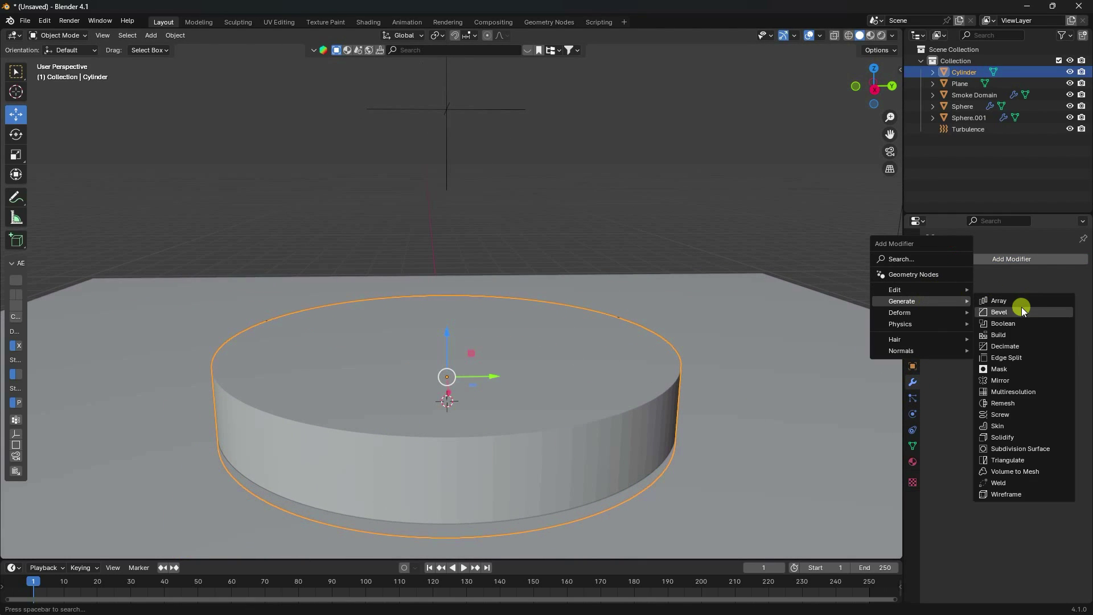
click(1021, 312)
click(1028, 360)
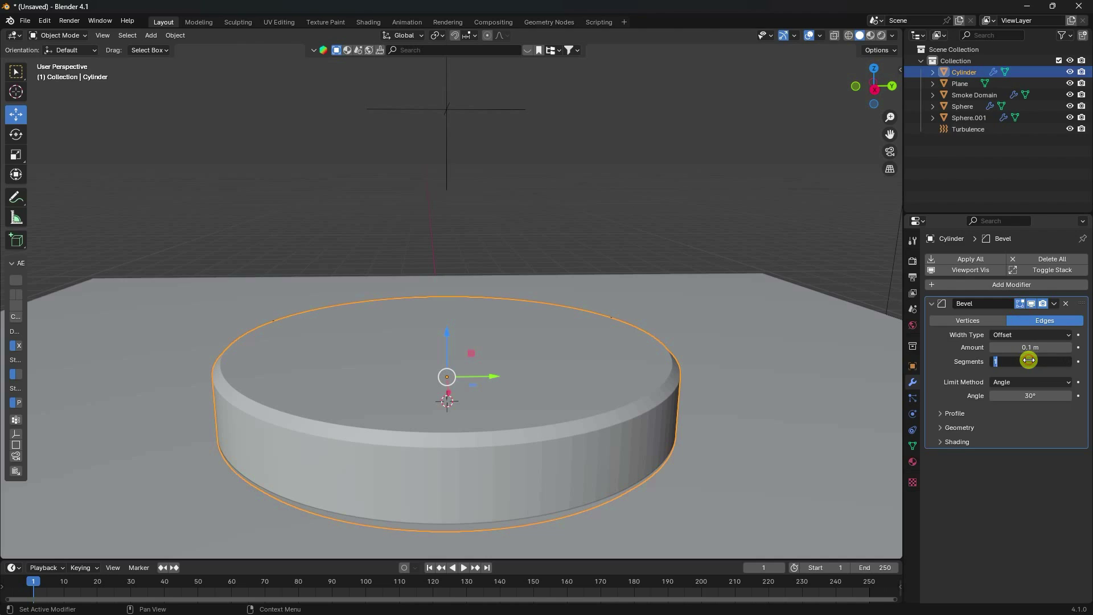
key(Return)
click(1015, 348)
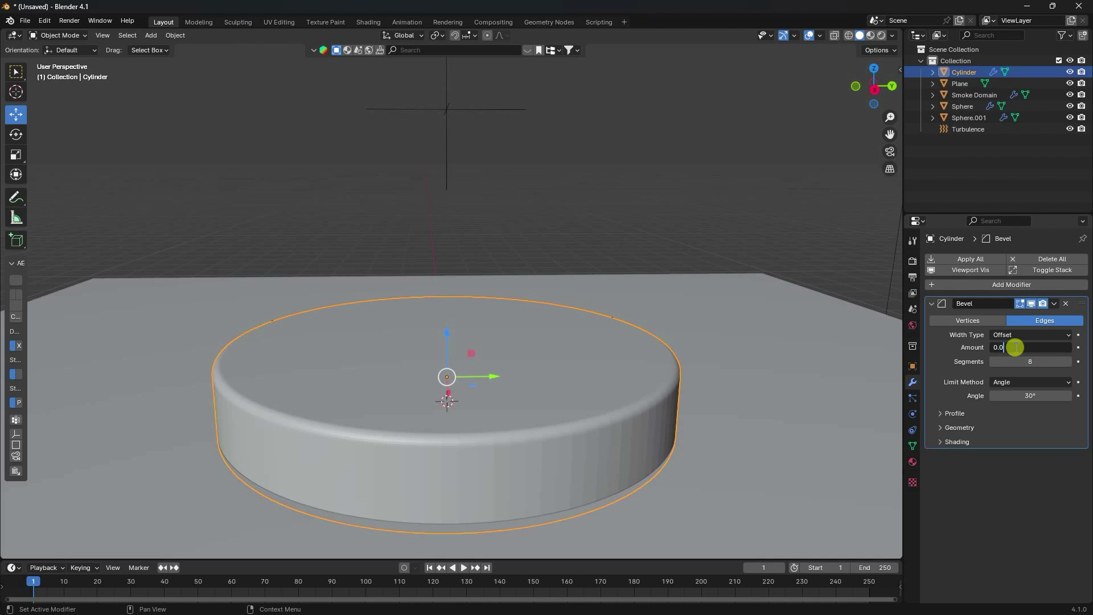
text(0.05)
key(Return)
Make the pedestal cylinder smooth-shaded.
middle_drag(520, 377, 459, 403)
right_click(535, 390)
click(480, 326)
scroll(483, 399, down, 4)
scroll(486, 397, down, 3)
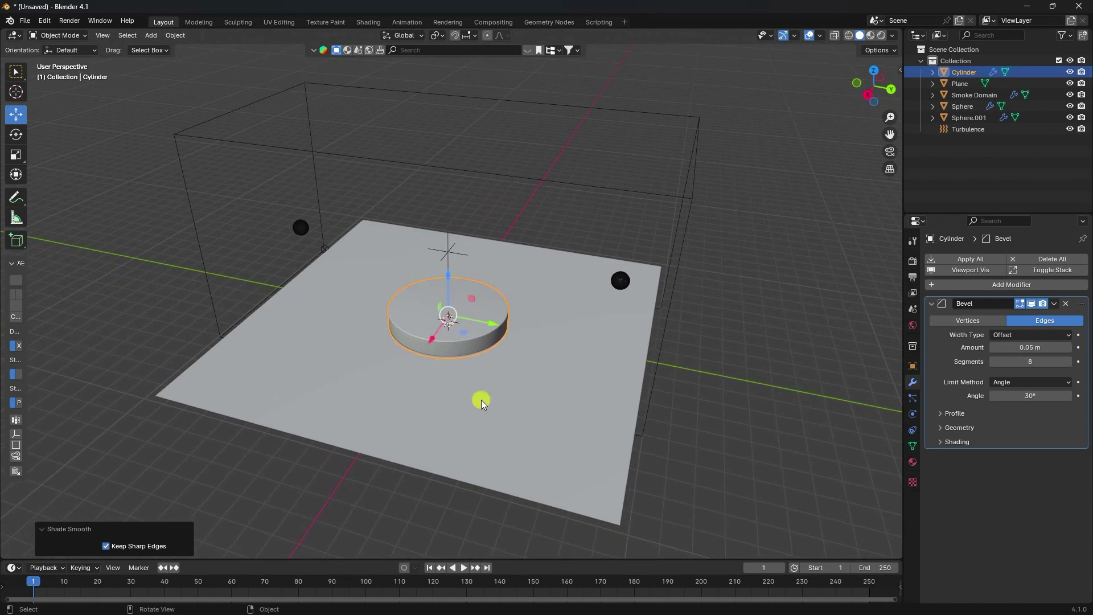
click(530, 398)
Stretch the floor plane along Y and X with the Scale tool.
click(15, 153)
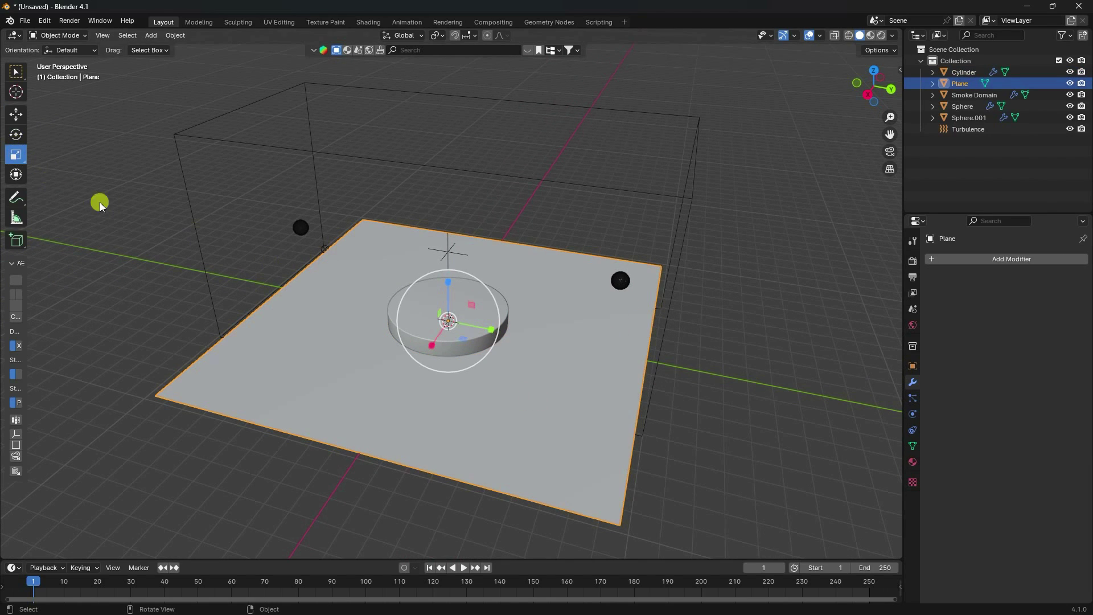
drag(496, 326, 529, 336)
drag(435, 344, 431, 356)
Duplicate the floor plane and rotate the copy 90° on Y to stand upright.
click(15, 114)
click(140, 321)
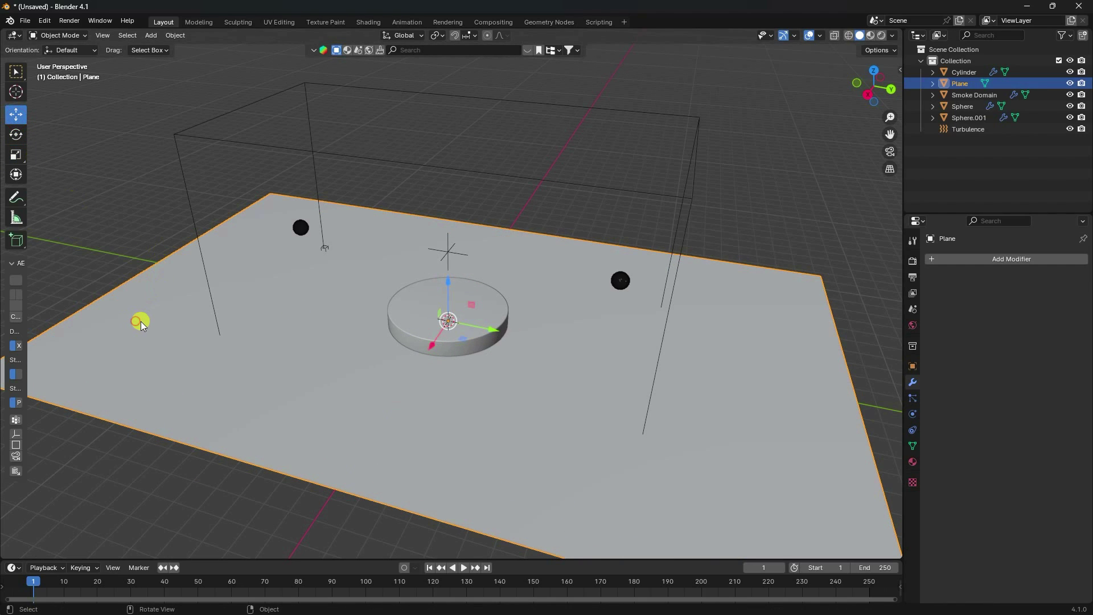
key(ctrl+c)
key(ctrl+v)
click(15, 135)
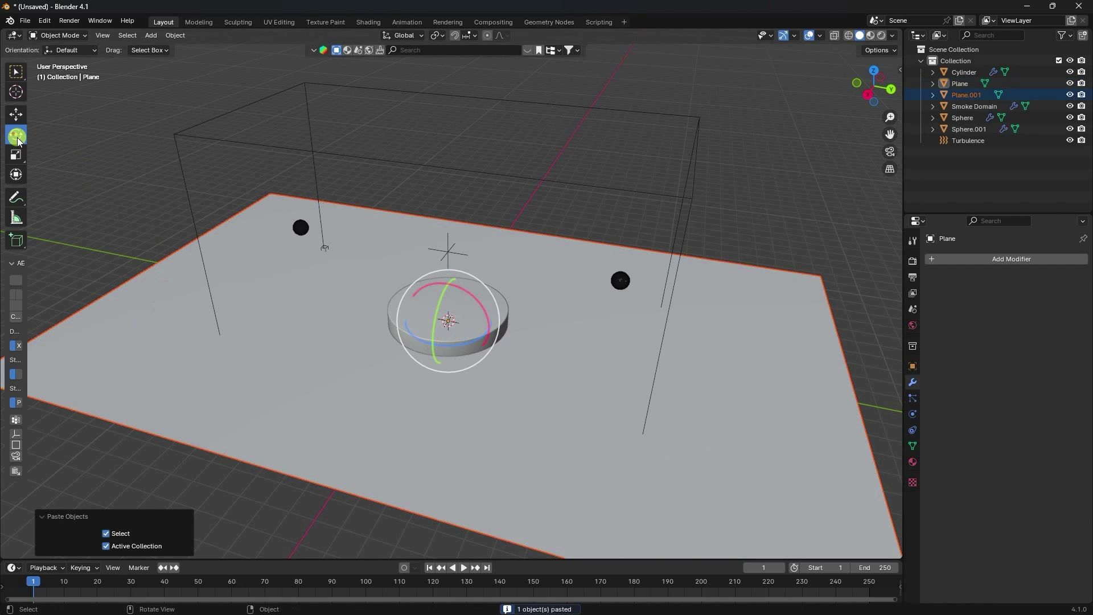
drag(446, 298, 576, 156)
click(141, 495)
text(90)
key(Return)
Move the upright plane back behind the pedestal and raise it 5.128 m.
click(17, 117)
middle_drag(655, 353, 442, 332)
drag(402, 320, 615, 324)
middle_drag(545, 371, 659, 344)
drag(439, 230, 471, 399)
scroll(450, 194, up, 5)
middle_drag(471, 399, 481, 398)
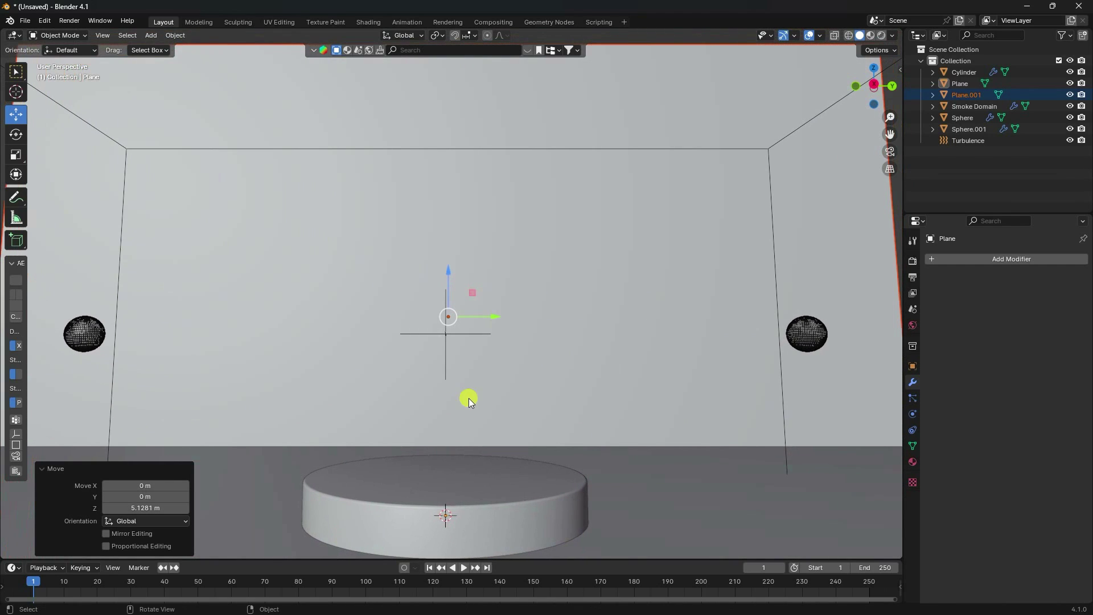
scroll(558, 339, down, 3)
scroll(559, 336, up, 2)
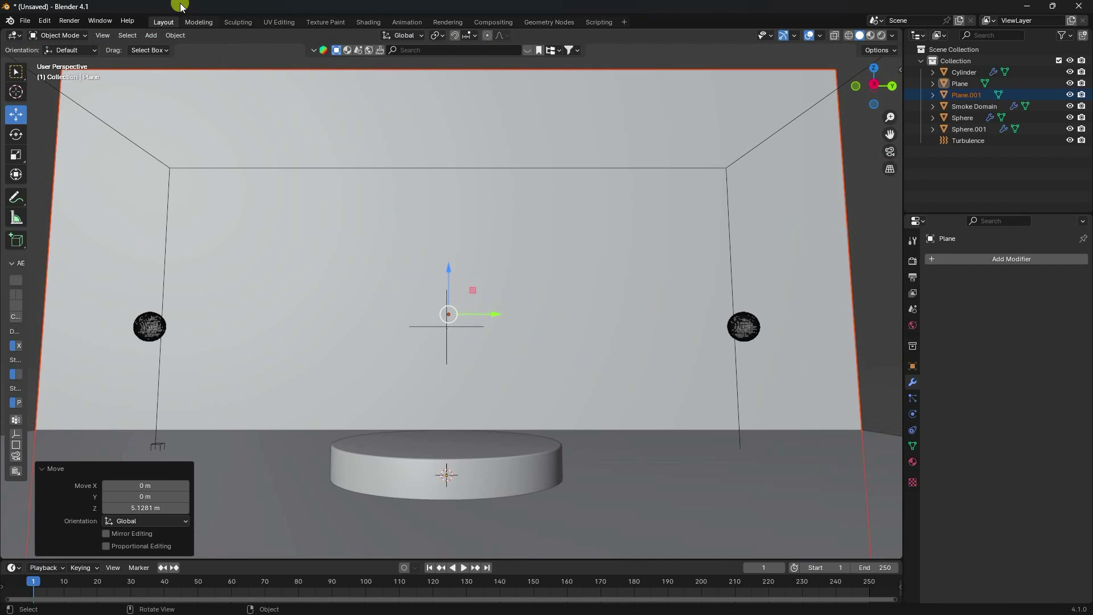
click(152, 36)
Add a camera aligned to the view and set its rotation to X 90°, Y 0°.
click(176, 212)
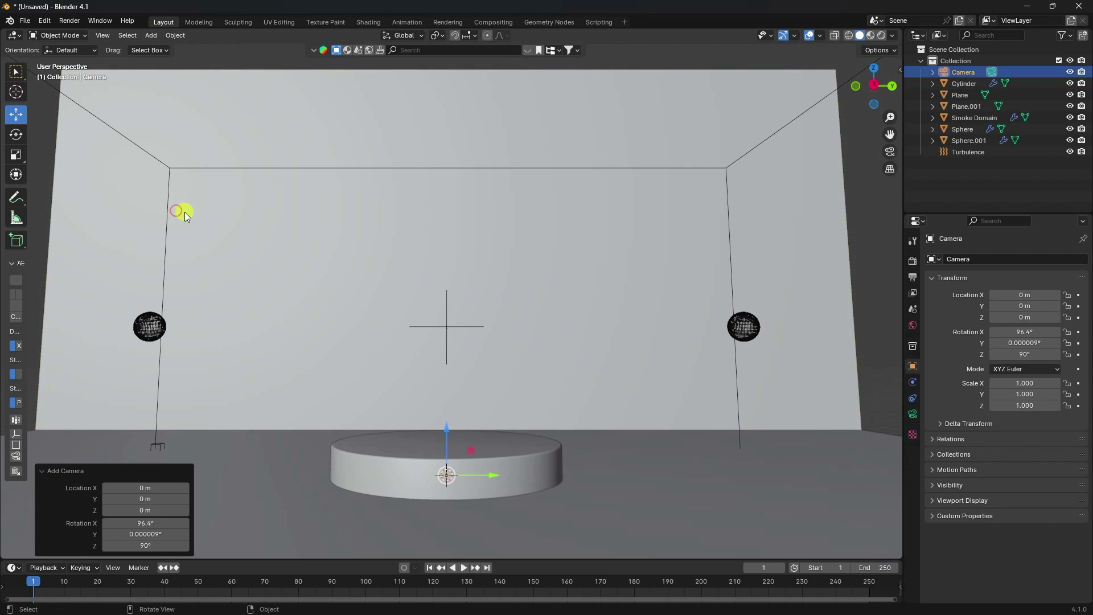
key(ctrl+alt+KP_0)
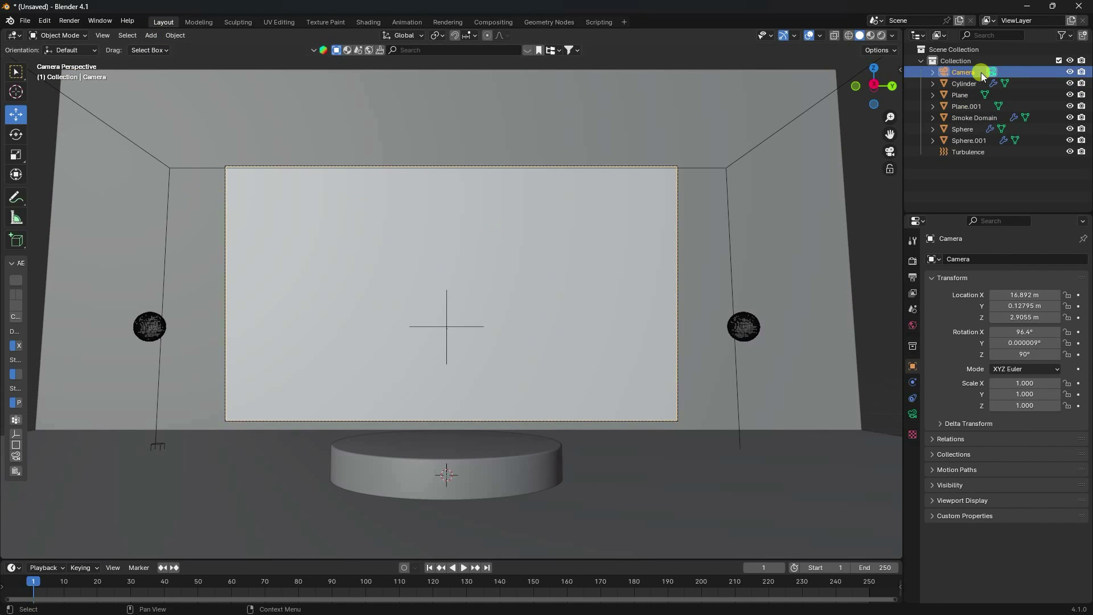
click(1021, 335)
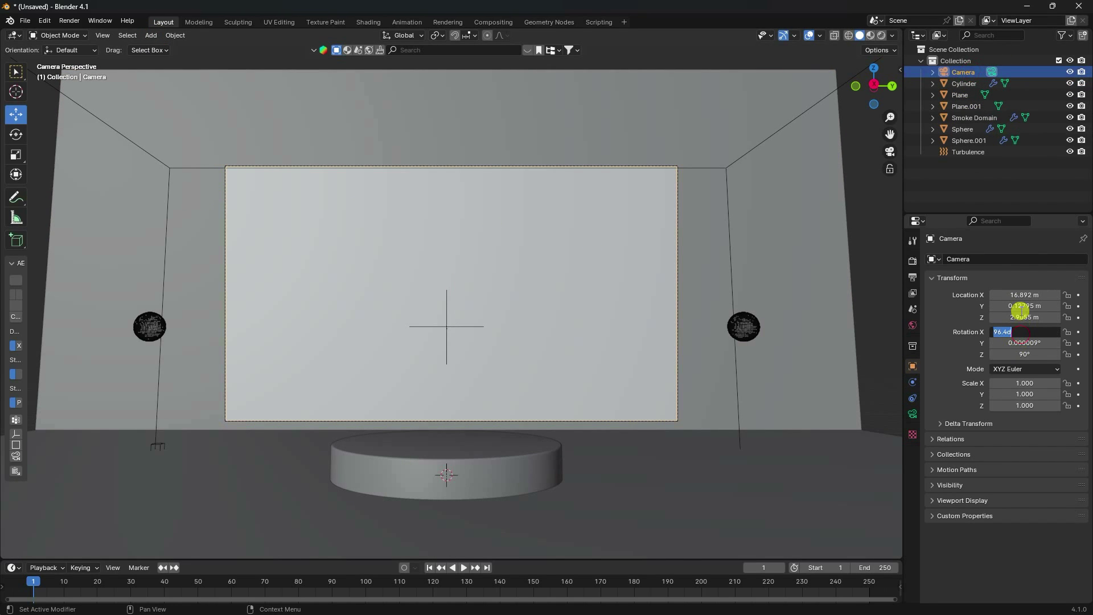
text(90)
key(Tab)
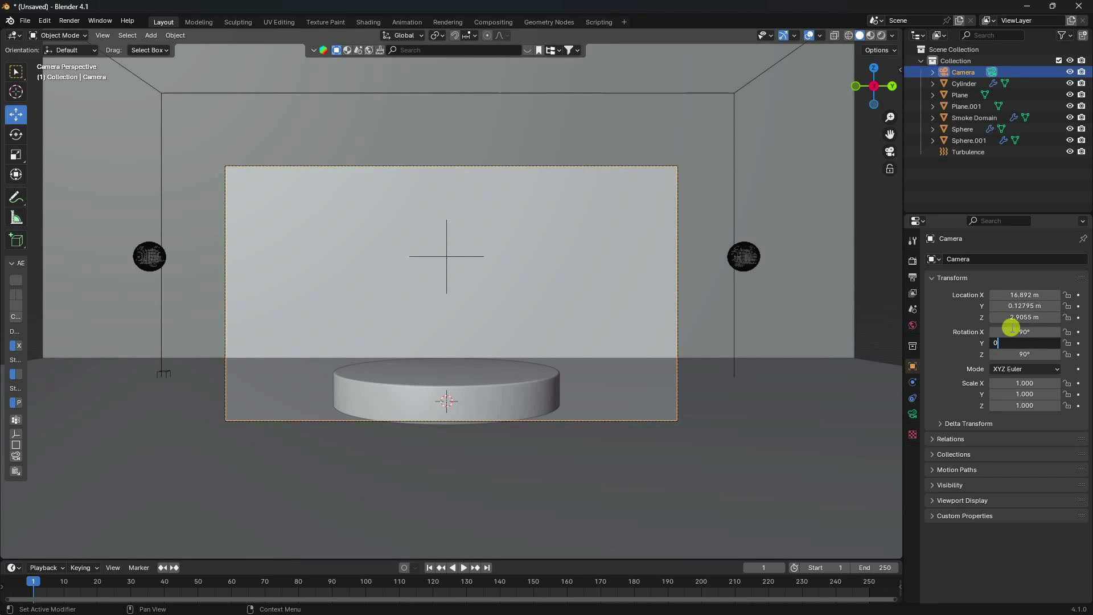
text(0)
key(Return)
Place the camera at X 20.502 m, Y 0 m, Z 3 m.
click(1025, 306)
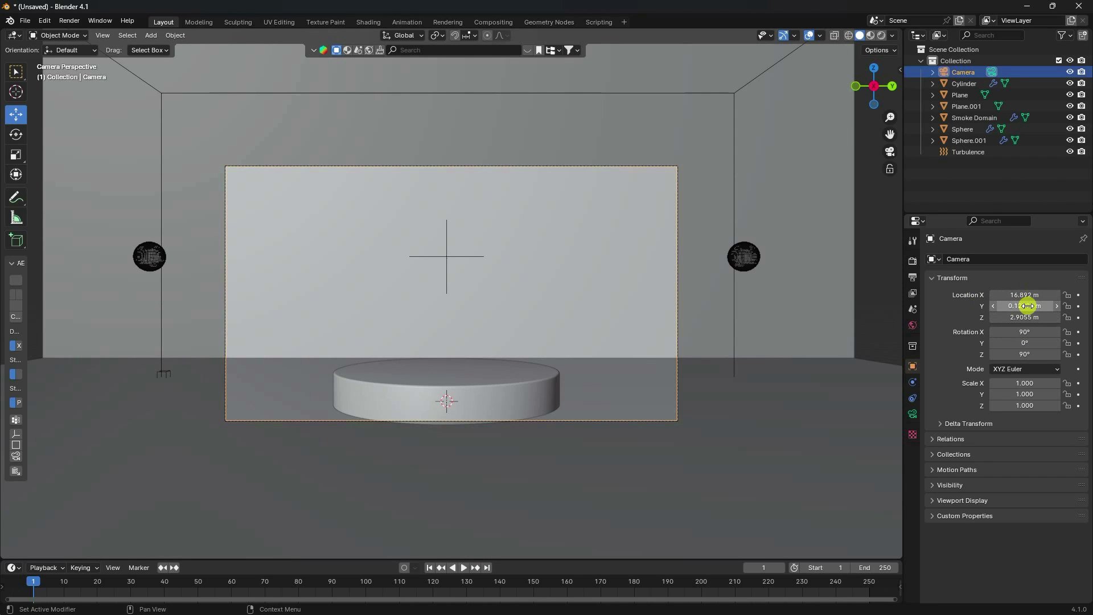
key(Return)
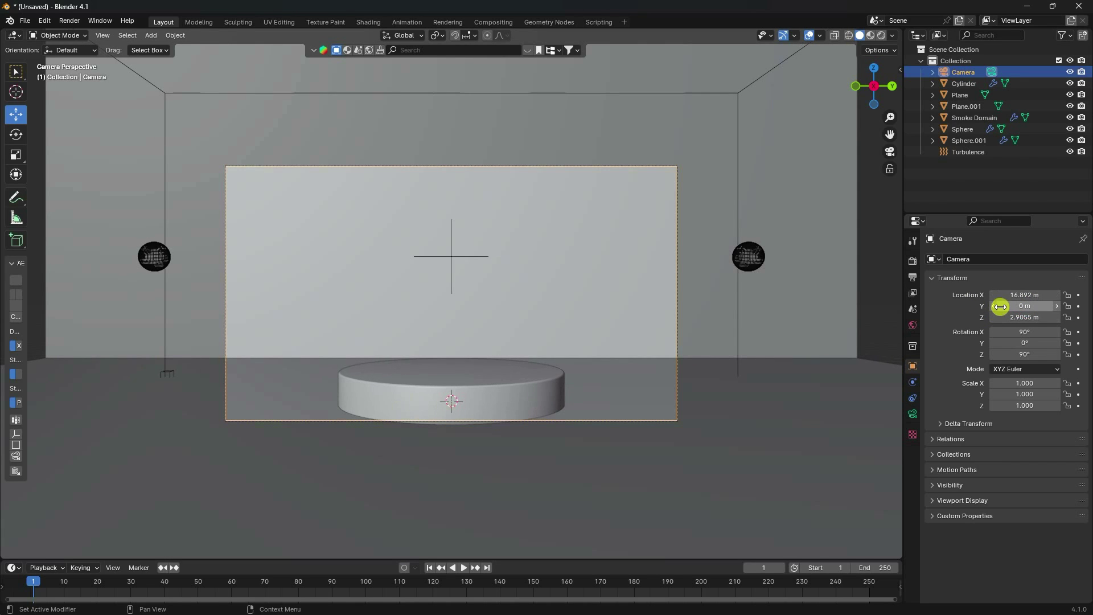
drag(1025, 295, 353, 333)
key(Home)
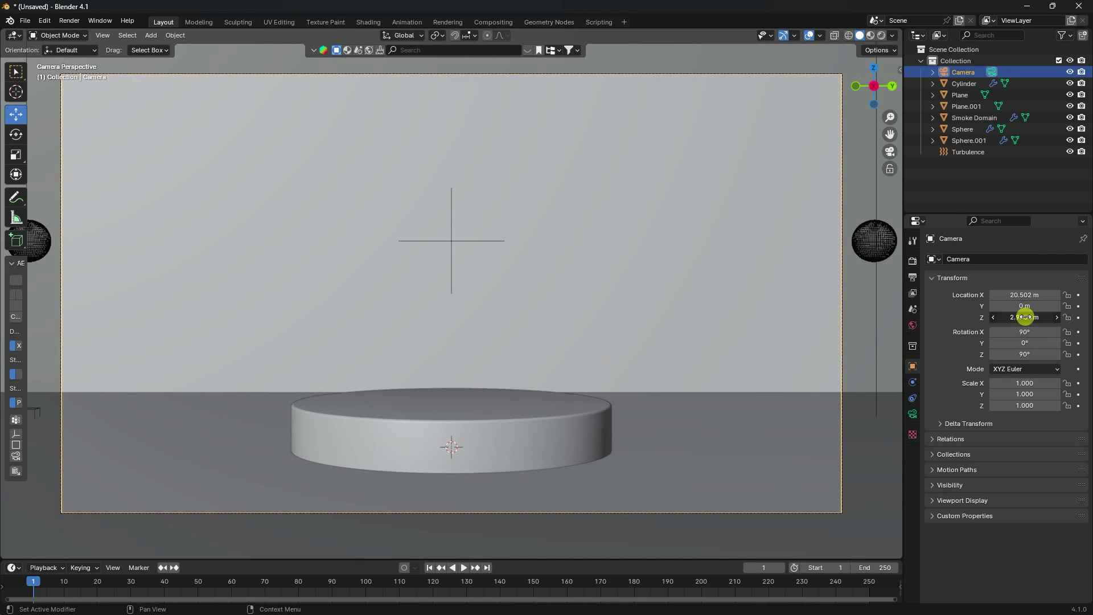
text(3)
key(Return)
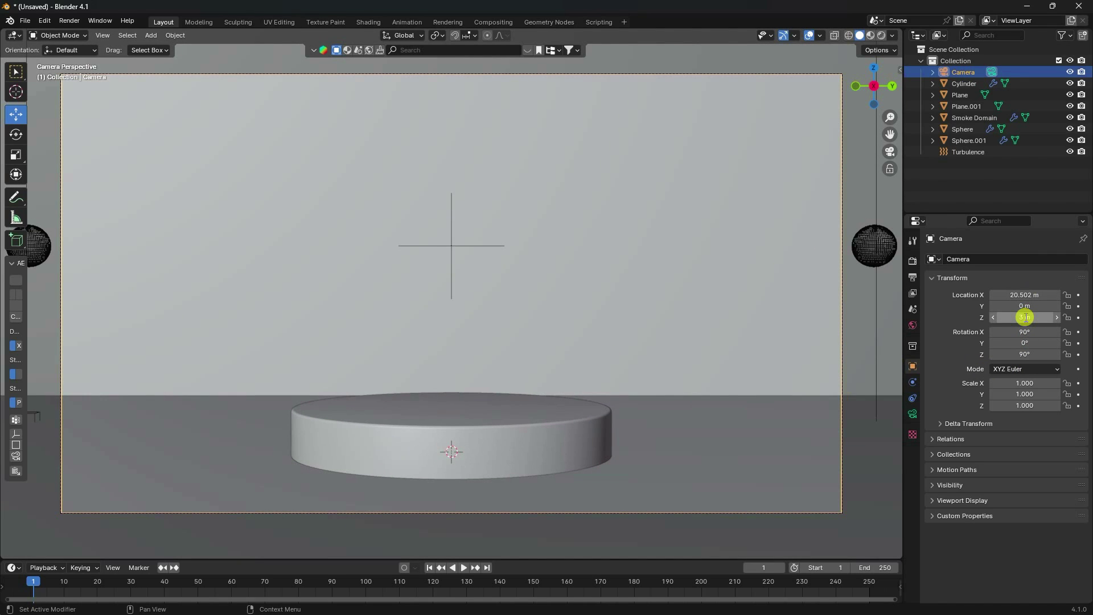
scroll(398, 236, down, 4)
scroll(415, 230, up, 4)
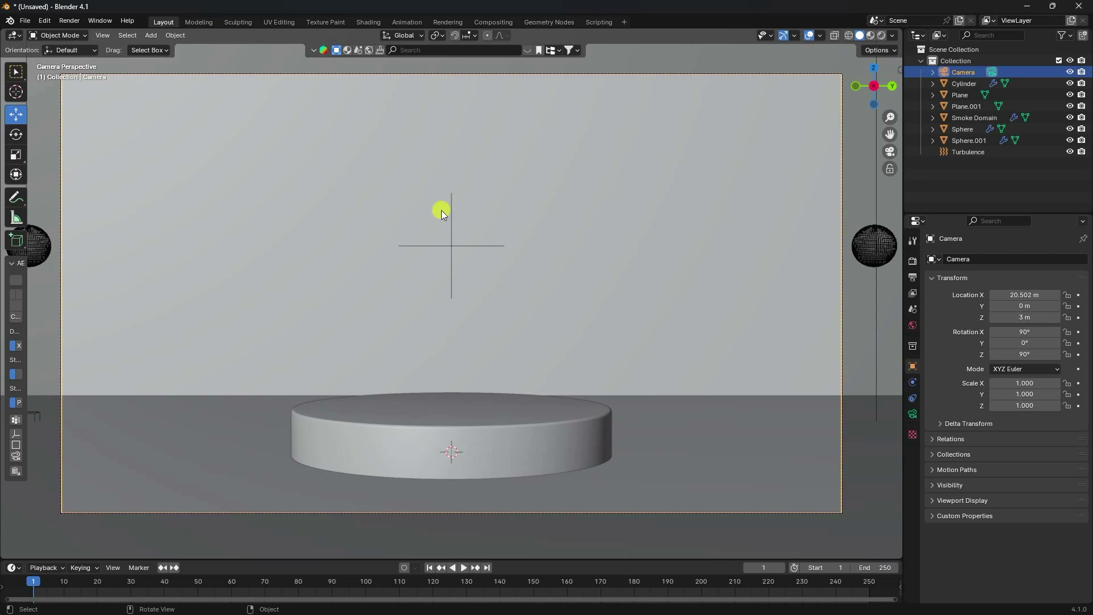
click(471, 436)
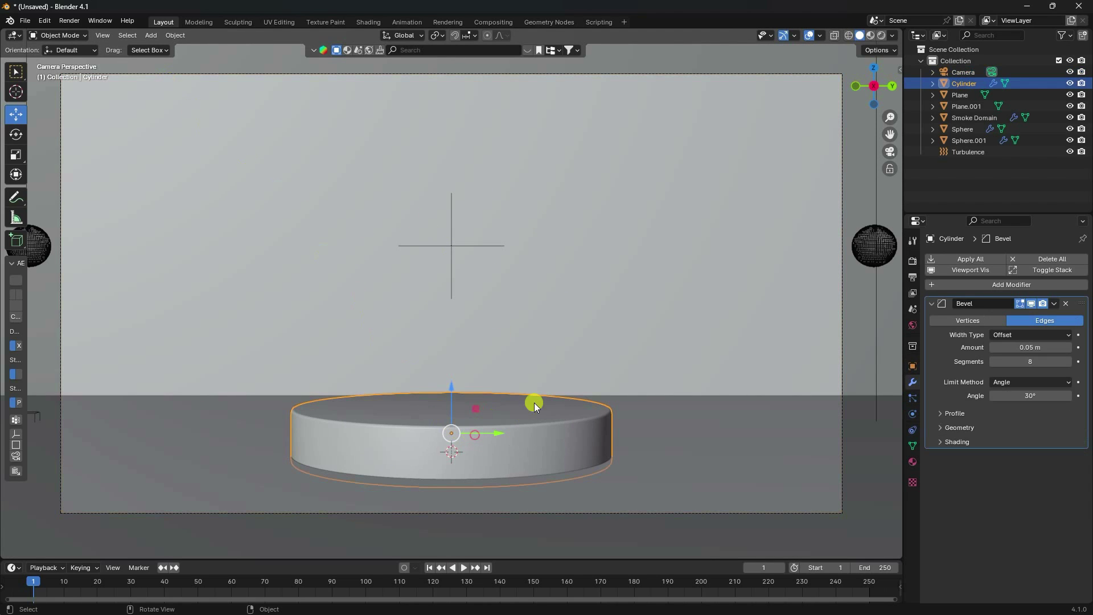
Scale the pedestal cylinder uniformly to 1.192.
key(s)
click(562, 383)
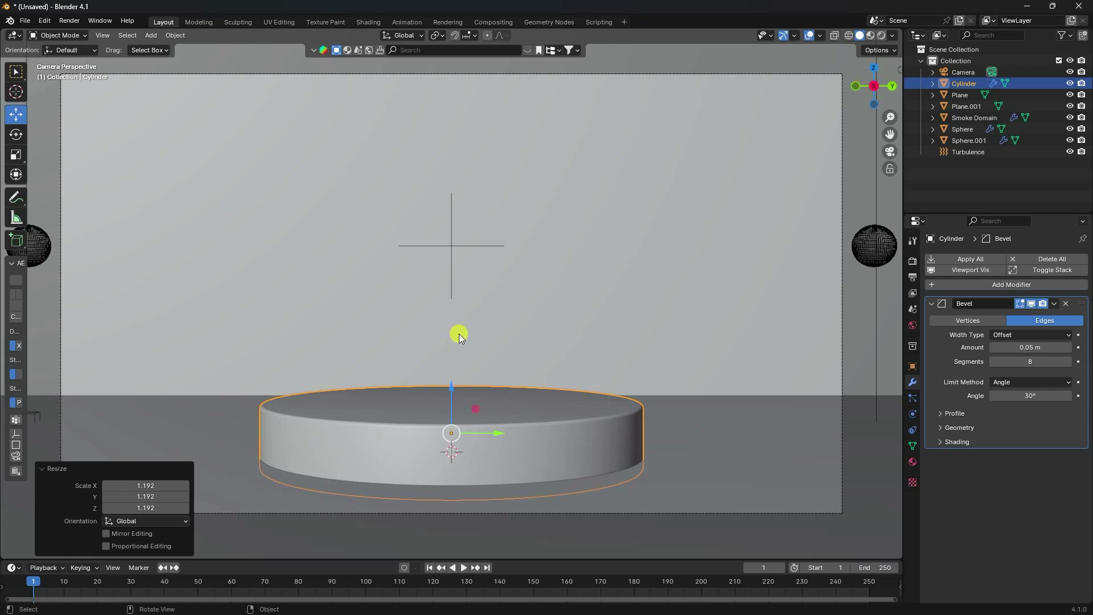
click(26, 23)
click(60, 152)
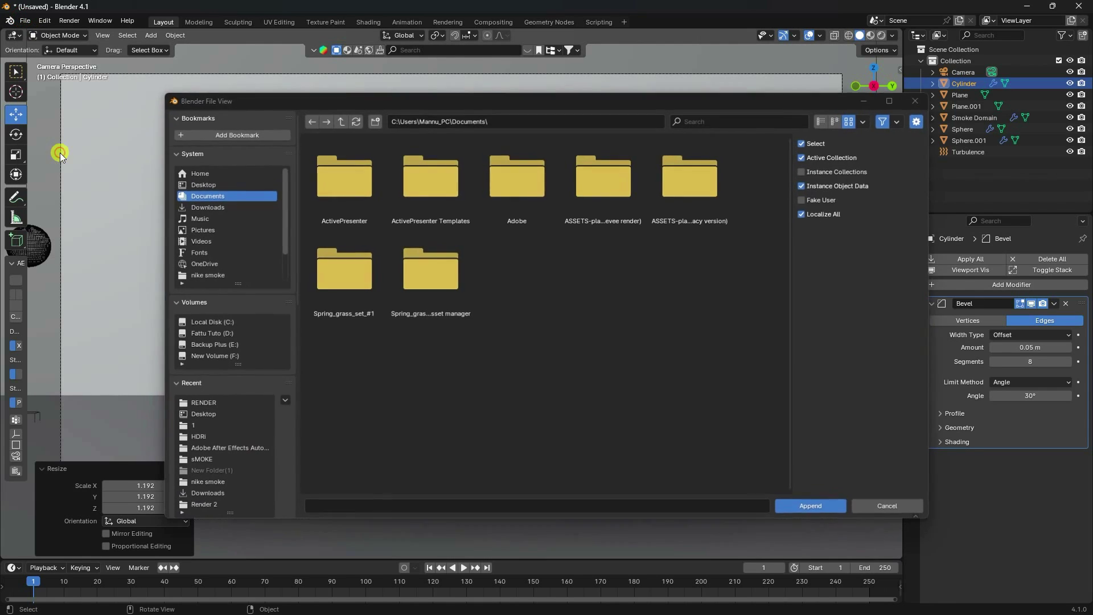
Append the Collection from Desktop/Smoke/Shose Model.blend into the scene.
click(218, 185)
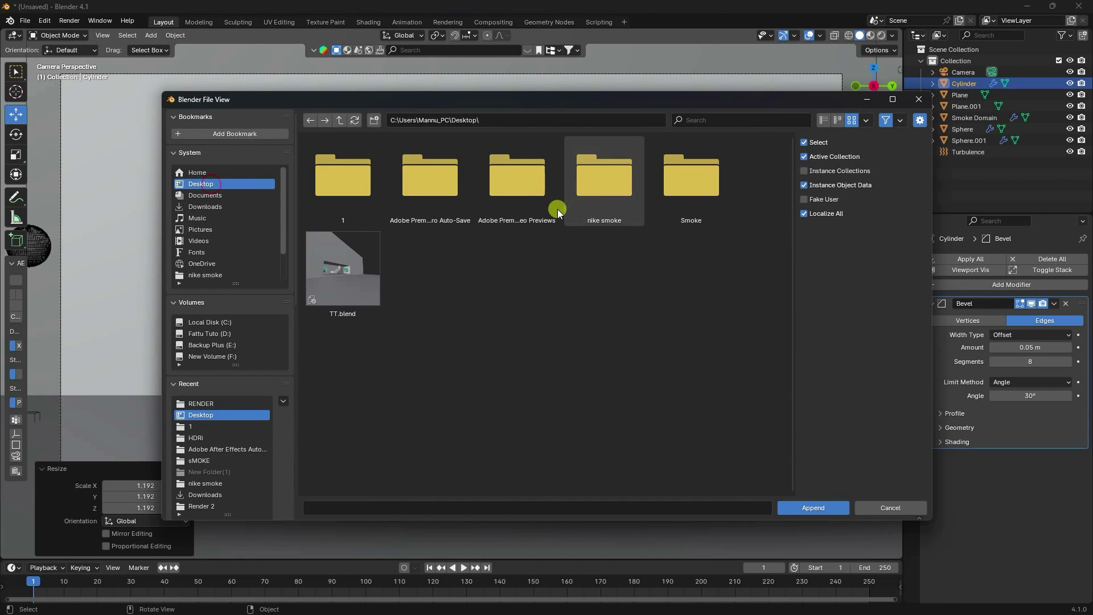
click(687, 202)
double_click(686, 202)
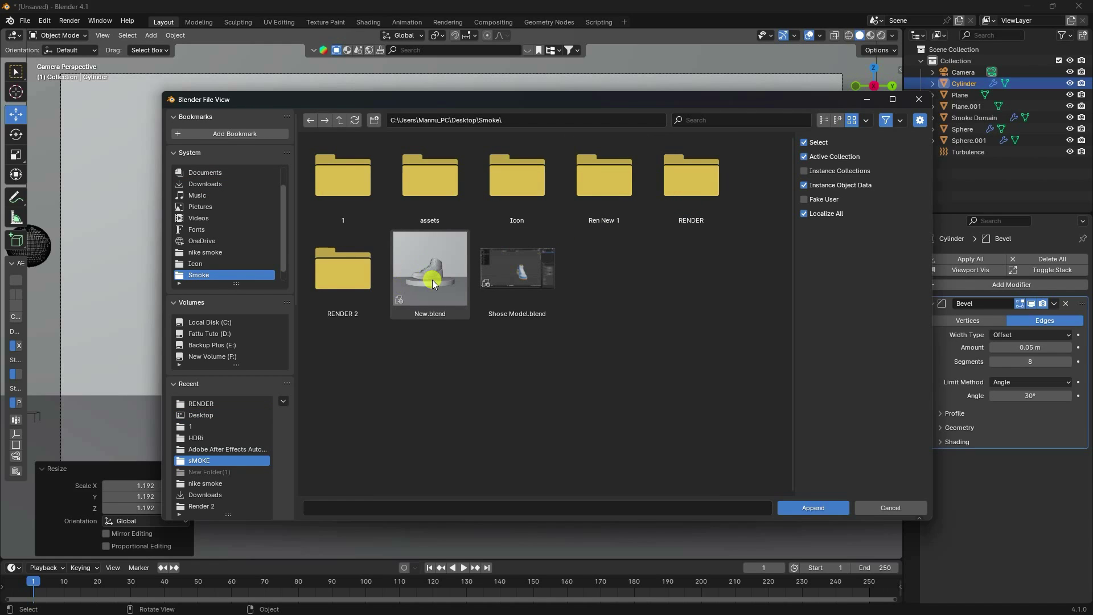
click(523, 290)
click(813, 507)
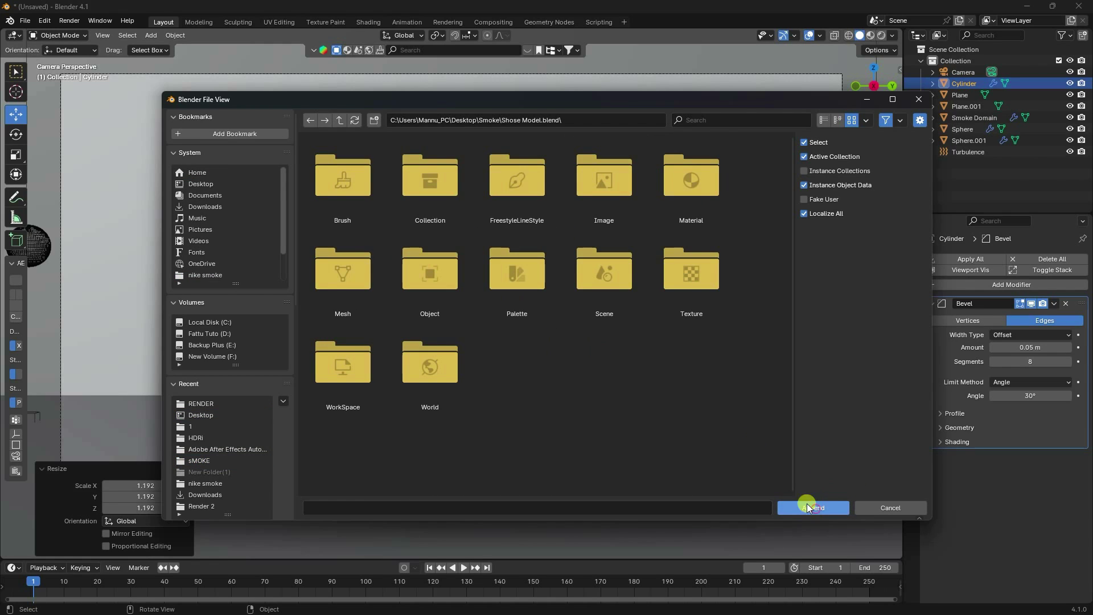
double_click(437, 186)
click(351, 173)
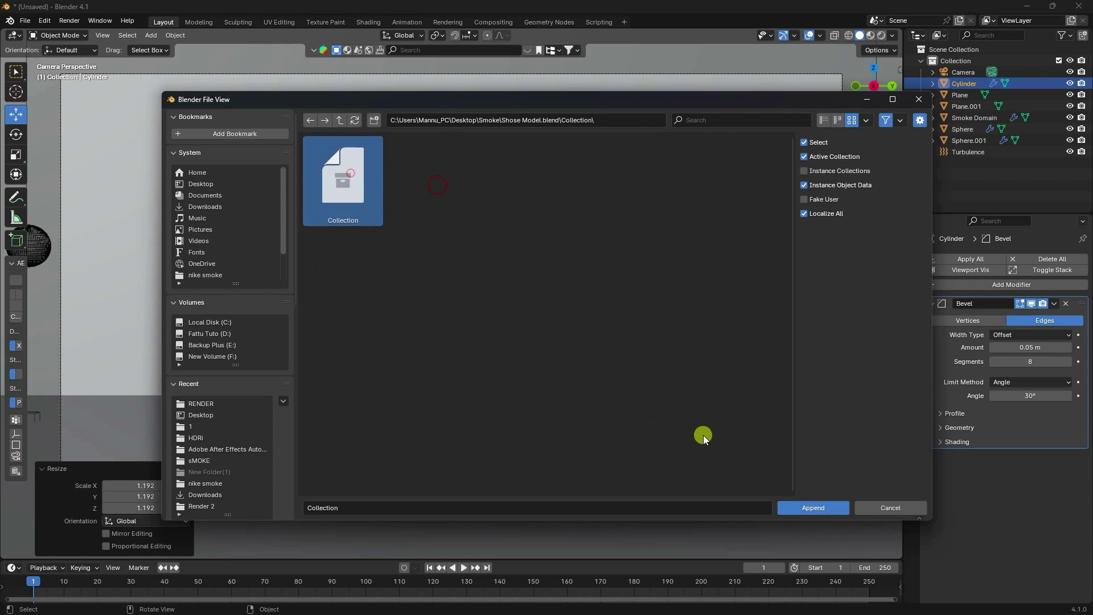
click(778, 506)
click(933, 73)
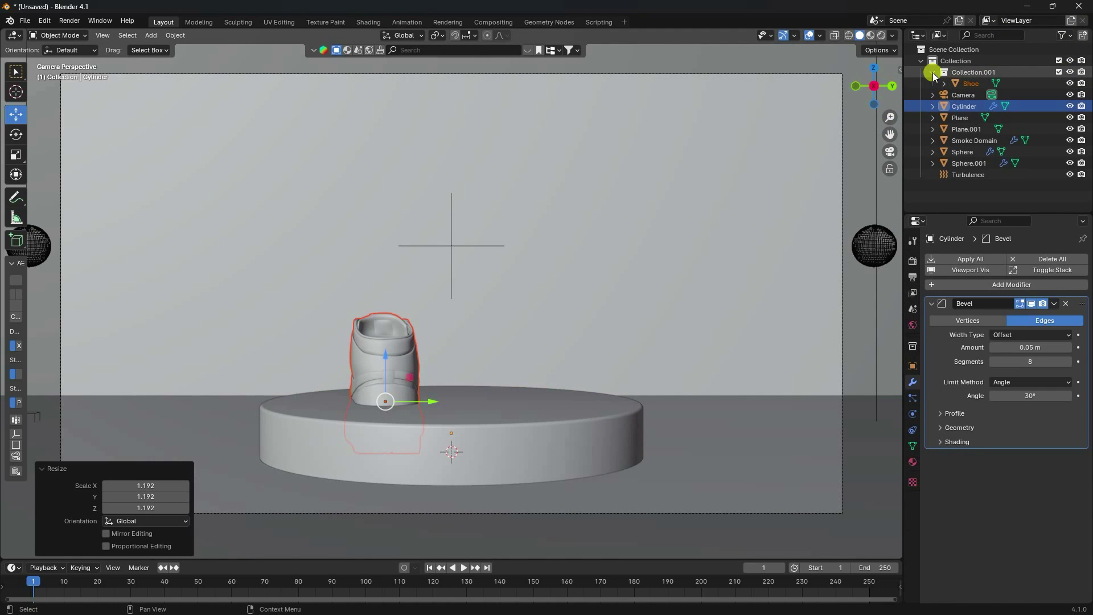
drag(965, 73, 955, 165)
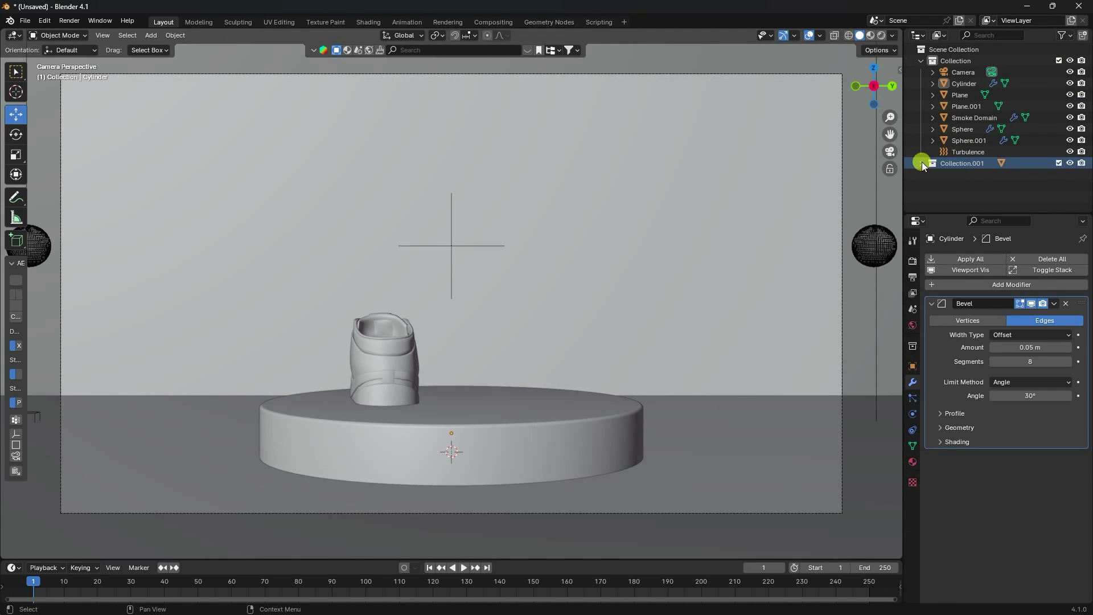
Scale the Shoe up to 2.015 and move it along Z and X in front view.
click(923, 163)
click(960, 174)
key(s)
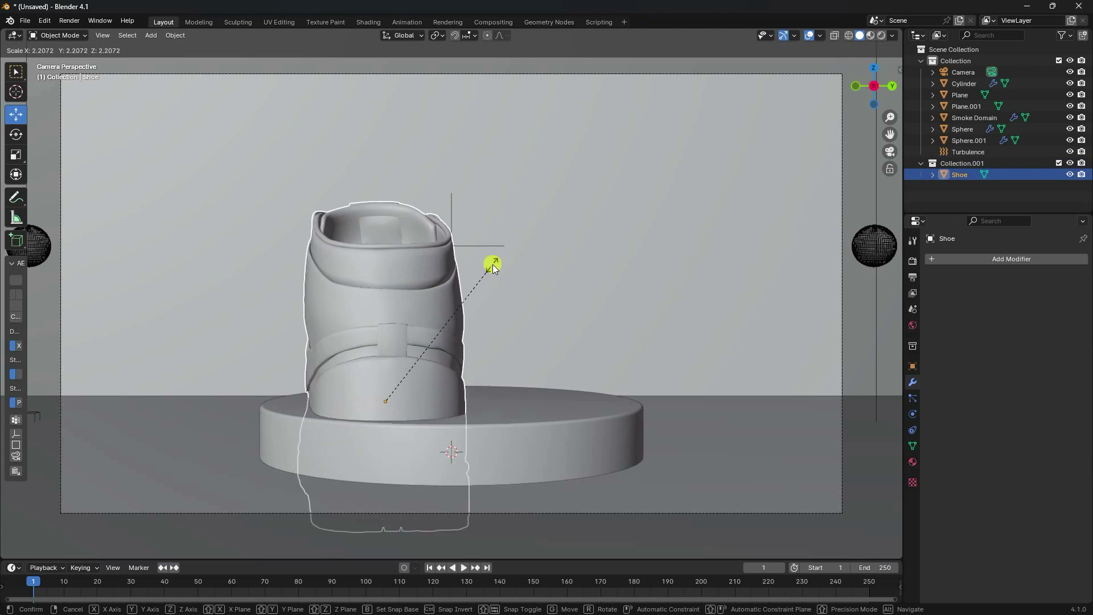
click(480, 271)
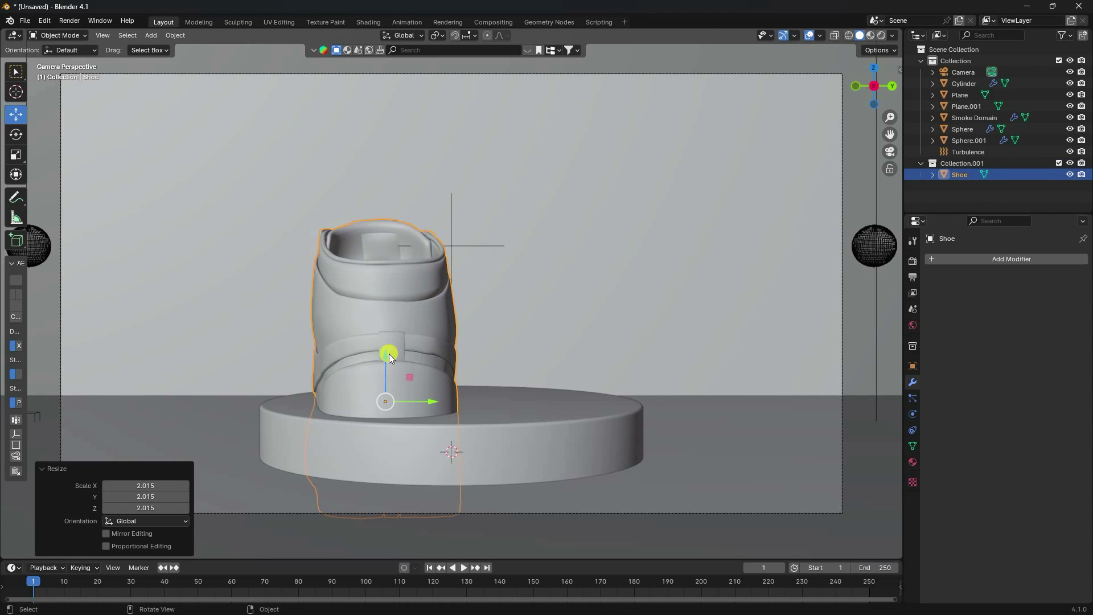
key(KP_1)
scroll(471, 372, up, 8)
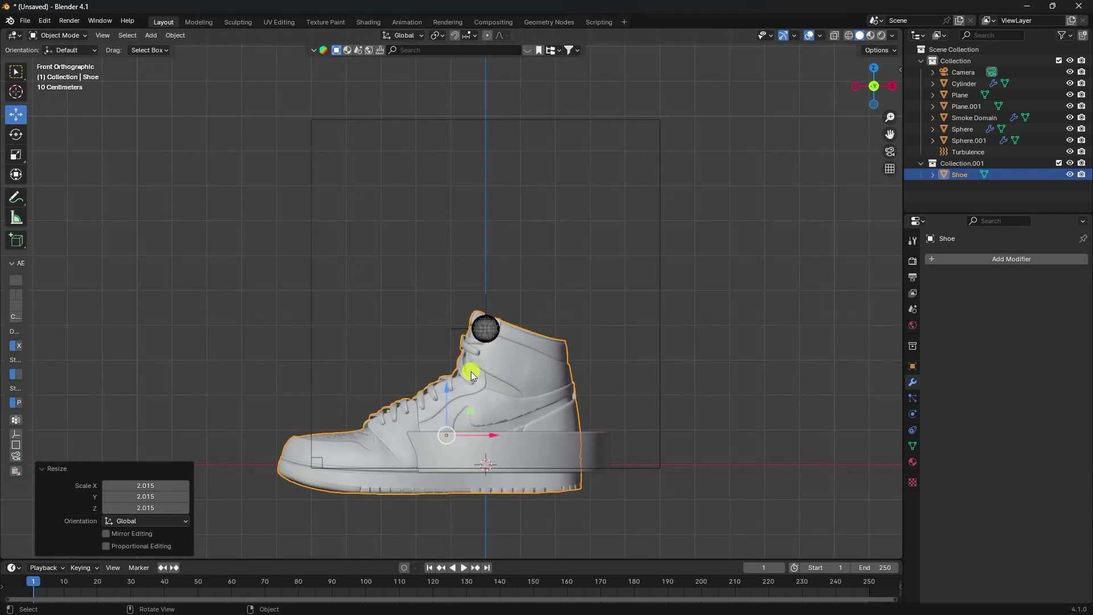
drag(304, 296, 339, 248)
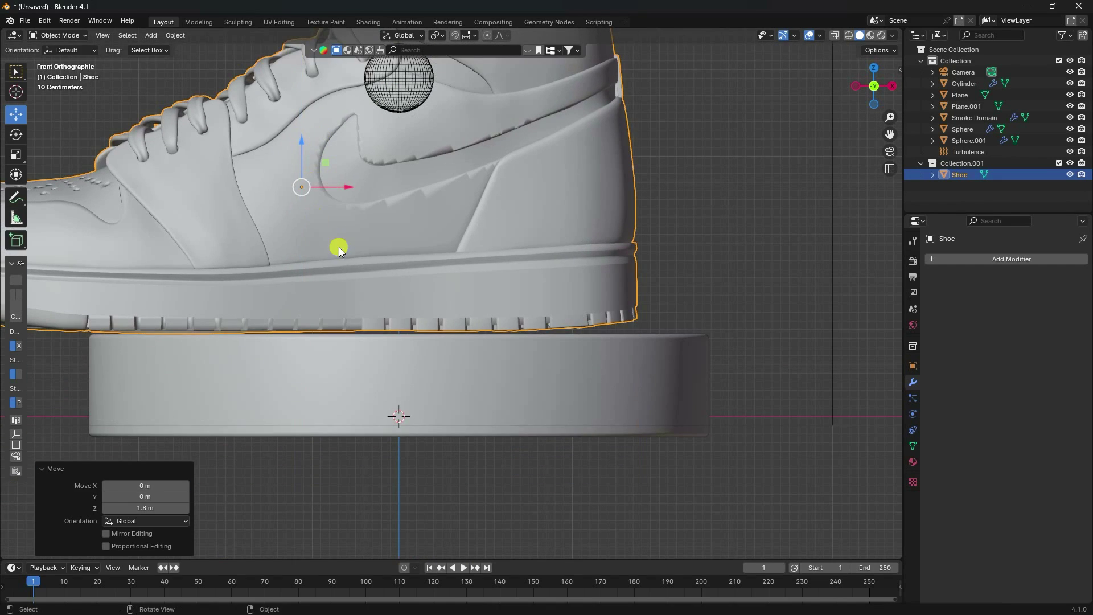
shift+middle_drag(339, 247, 354, 286)
drag(357, 226, 428, 234)
Shrink the shoe to 0.670 and settle it centred on the pedestal top.
key(s)
click(439, 192)
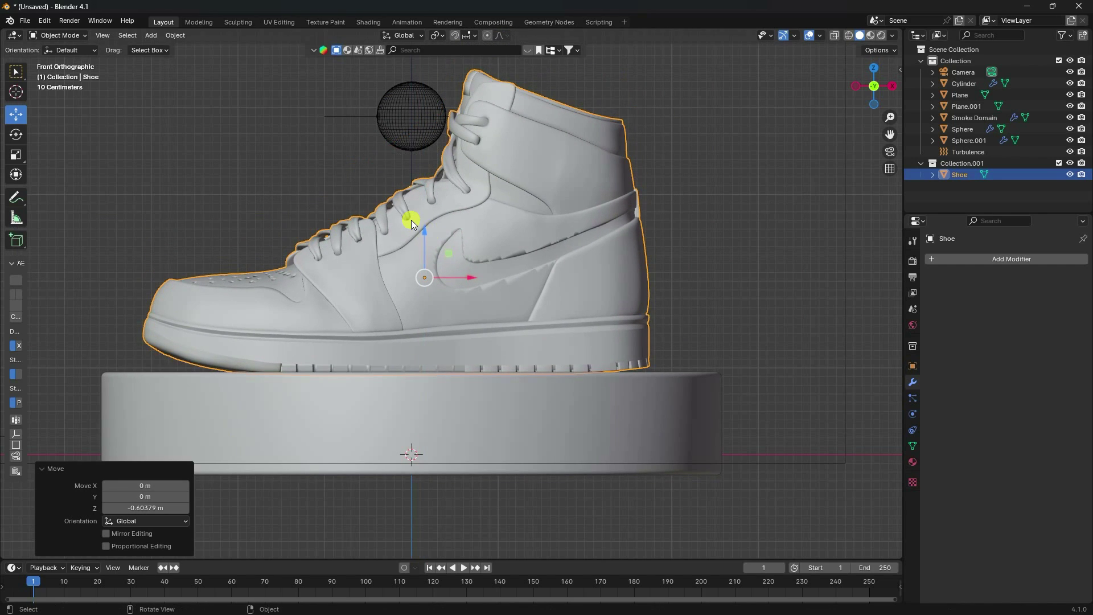
key(KP_0)
drag(446, 330, 477, 333)
middle_drag(477, 334, 452, 309)
click(434, 290)
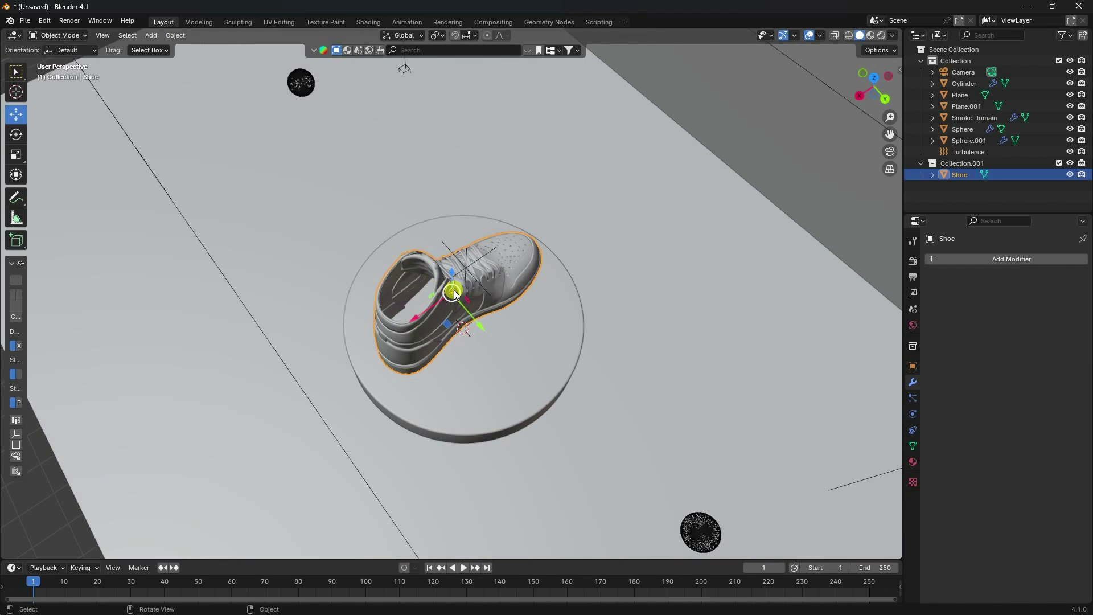
shift+click(511, 271)
shift+click(517, 271)
shift+click(549, 329)
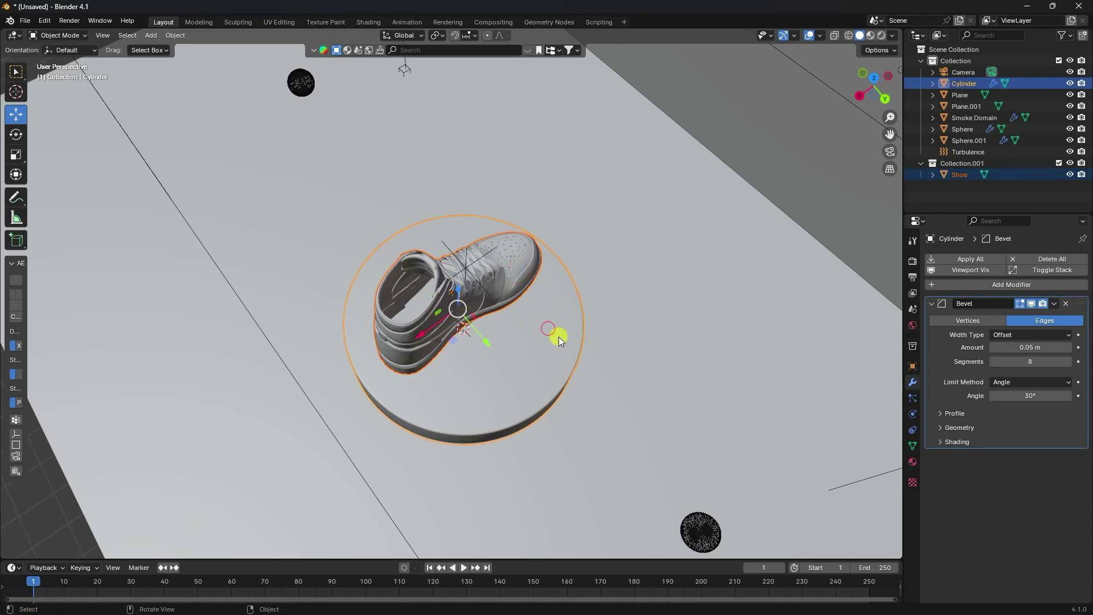
Align the shoe's location and rotation to the Cylinder, then raise it to 2.0564 m in Z.
click(896, 70)
click(792, 305)
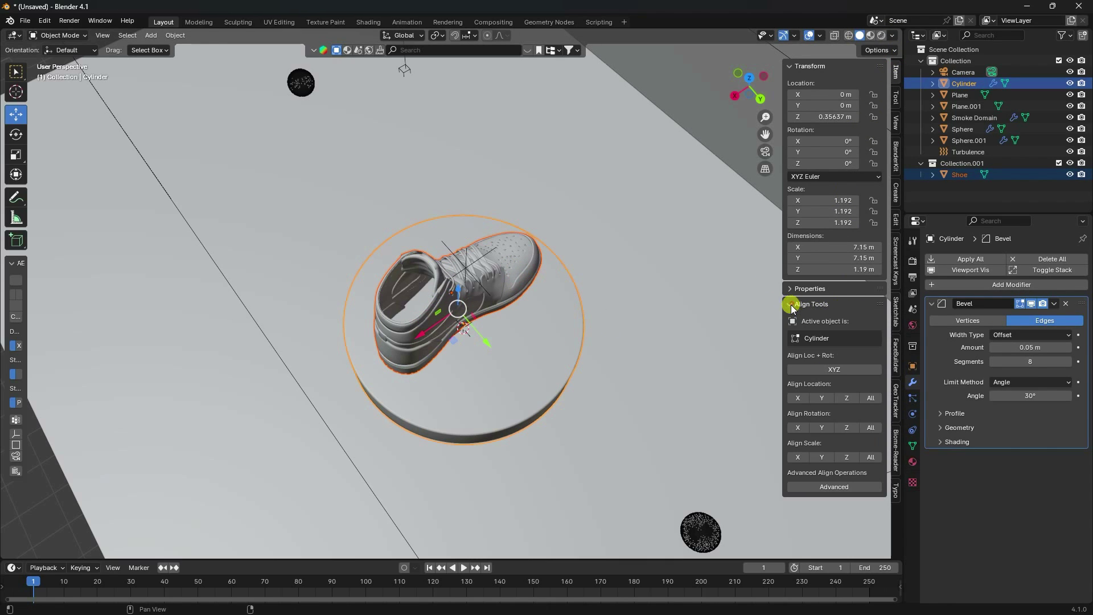
click(823, 368)
middle_drag(527, 374, 504, 333)
click(487, 342)
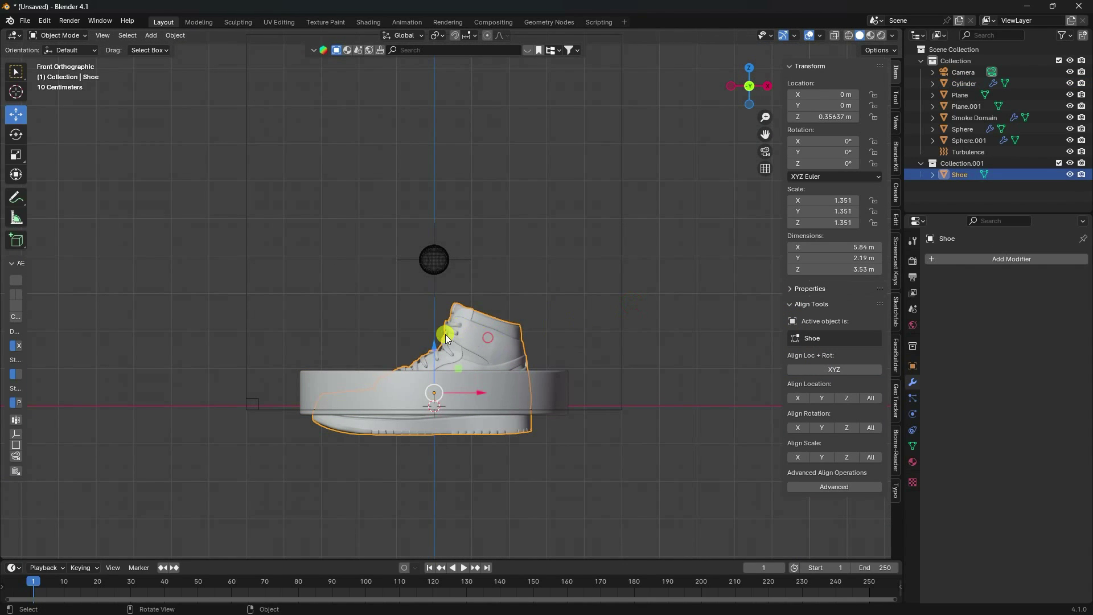
drag(435, 349, 454, 281)
middle_drag(454, 281, 419, 349)
Seen through the camera, rotate the shoe about 138° around Z.
key(KP_0)
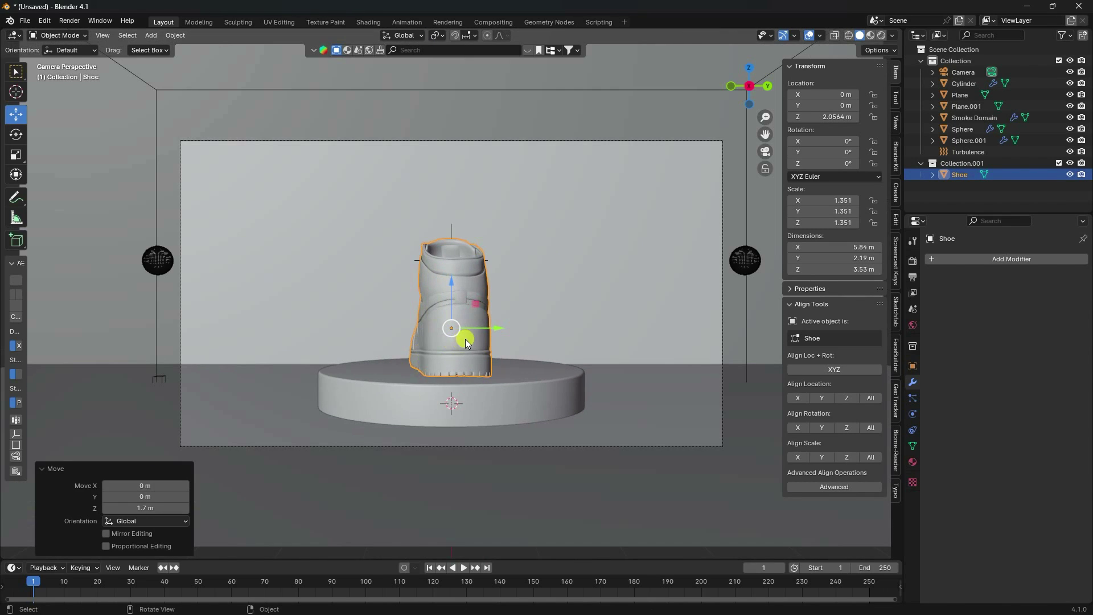
click(13, 137)
drag(422, 327, 455, 334)
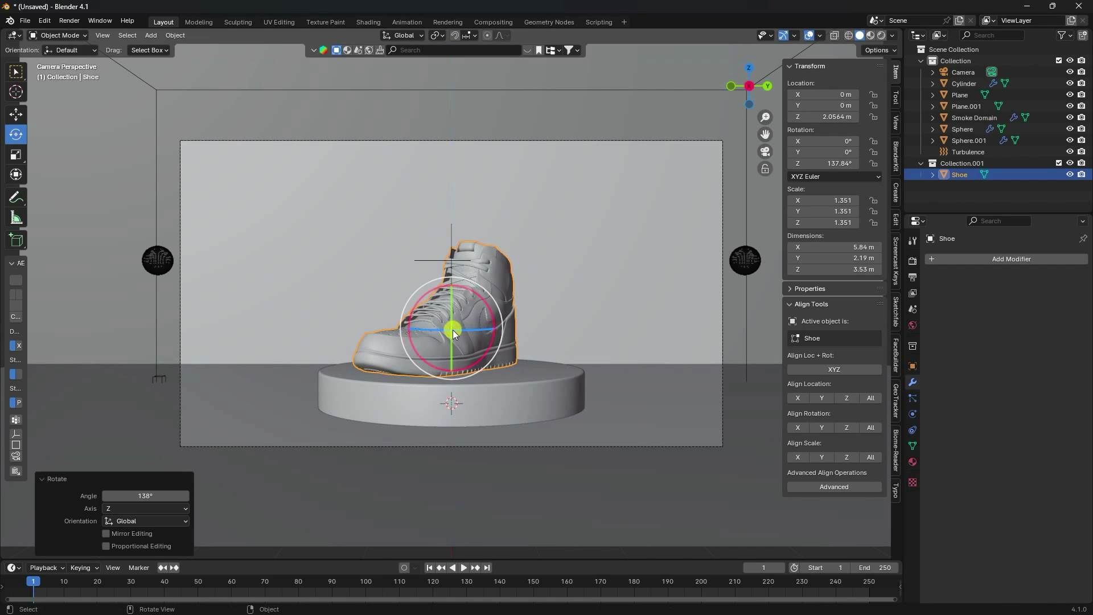
click(14, 117)
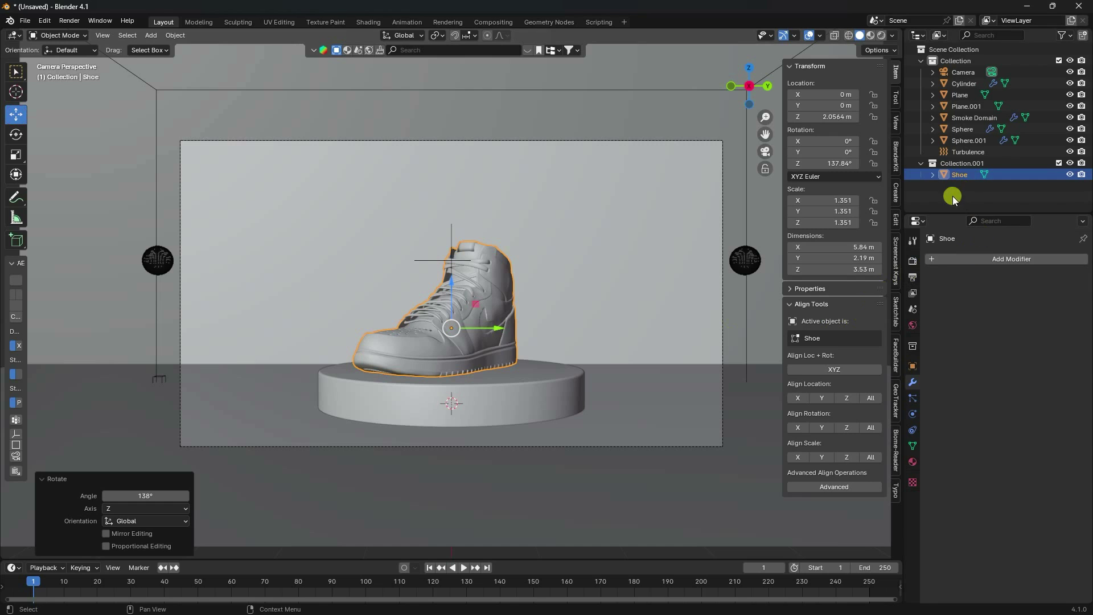
Scale the pedestal and shoe together by 1.404.
click(495, 406)
shift+click(434, 331)
key(s)
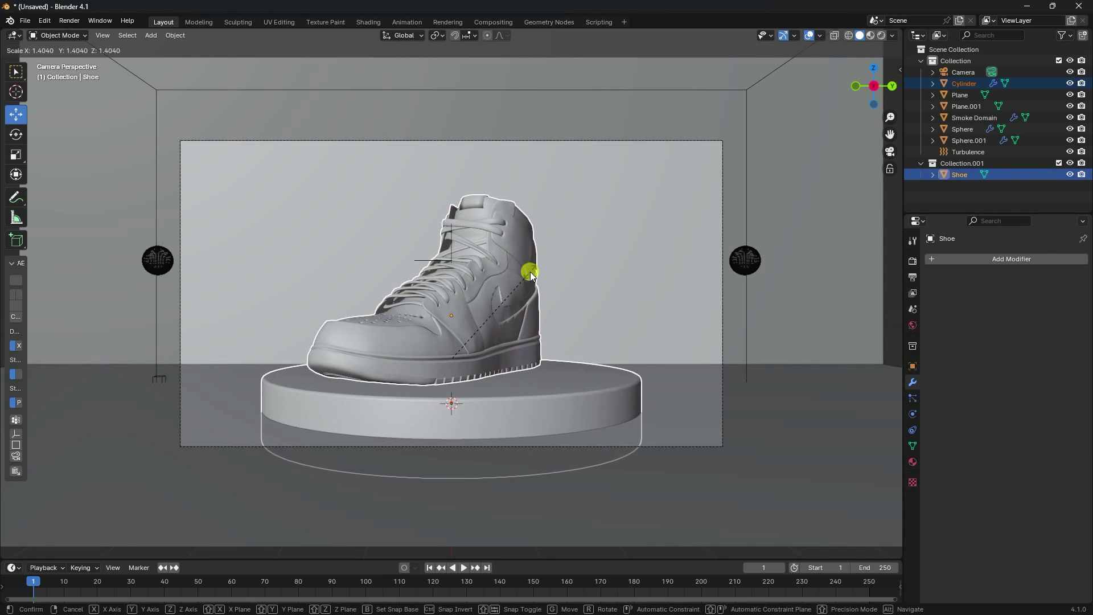
click(531, 272)
scroll(352, 302, up, 1)
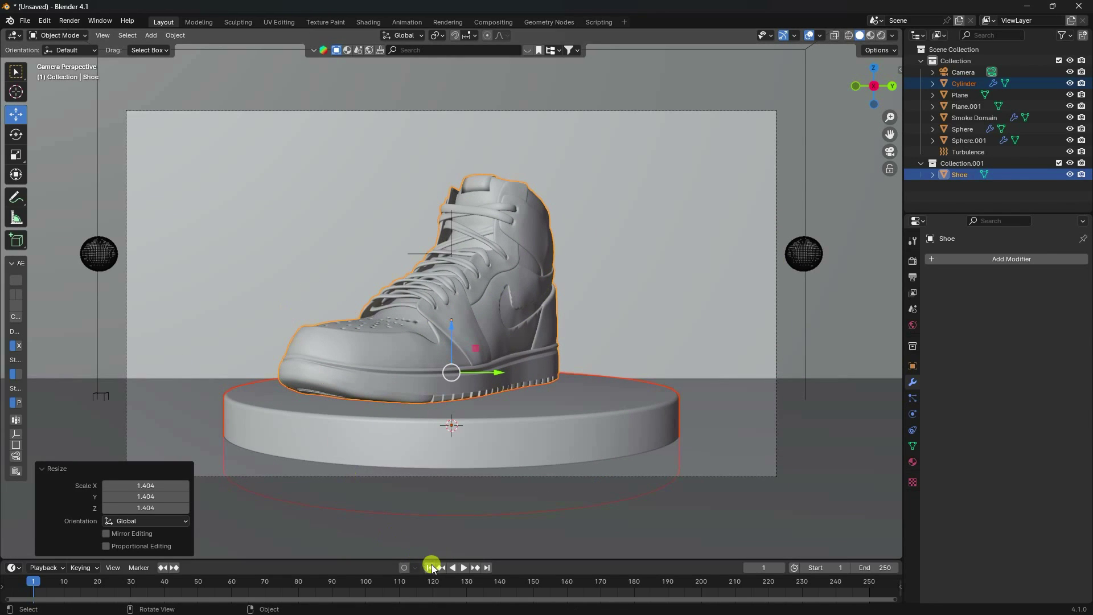
After a quick smoke preview, lower both emitter spheres by about 1.4349 m.
click(464, 568)
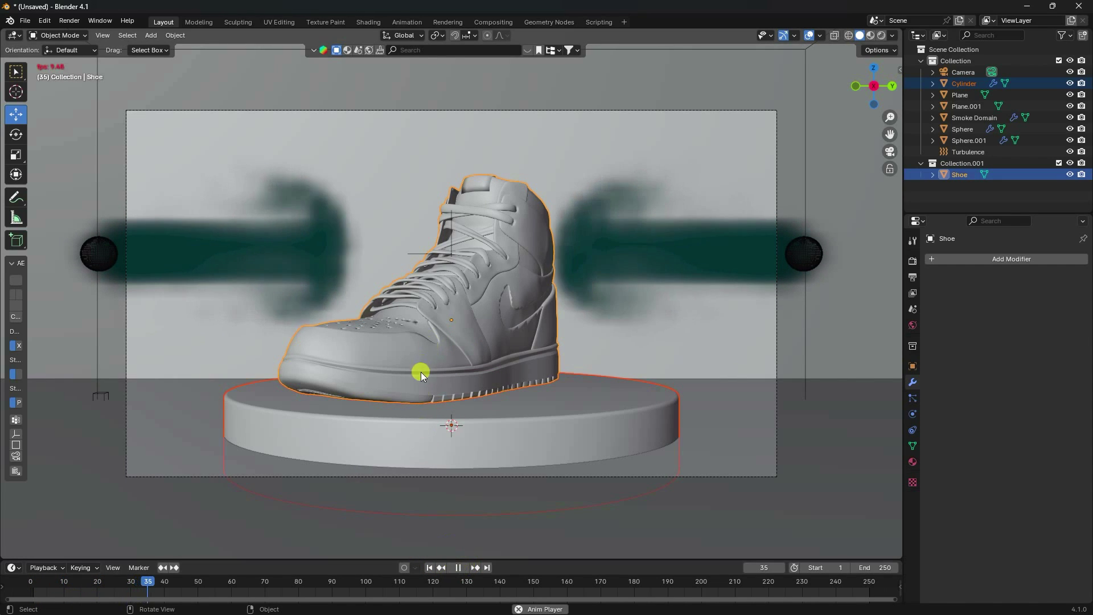
click(459, 568)
click(429, 568)
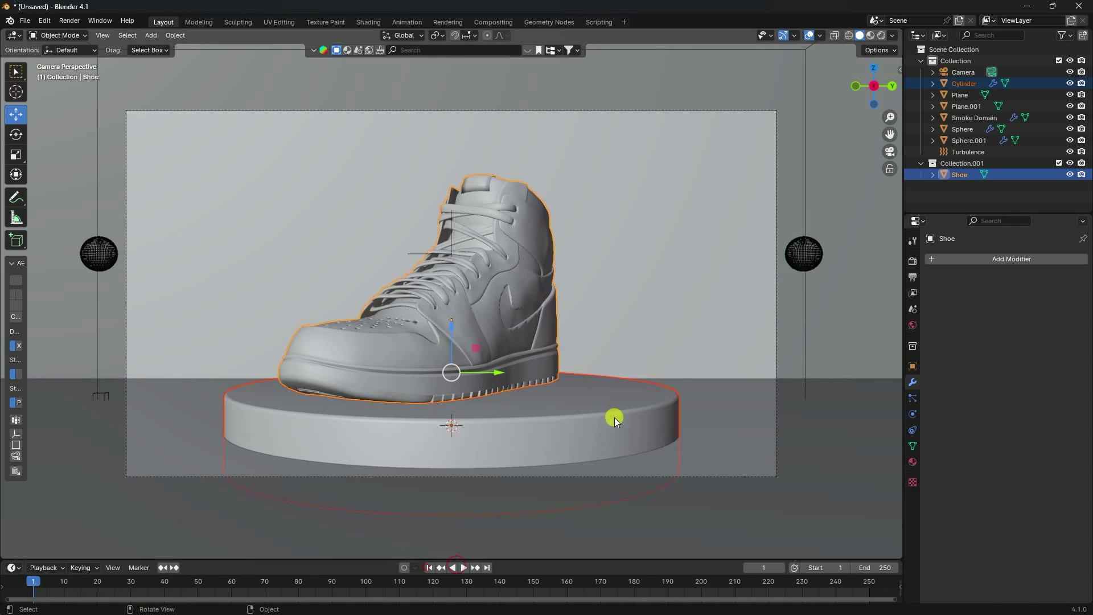
click(797, 255)
shift+click(108, 260)
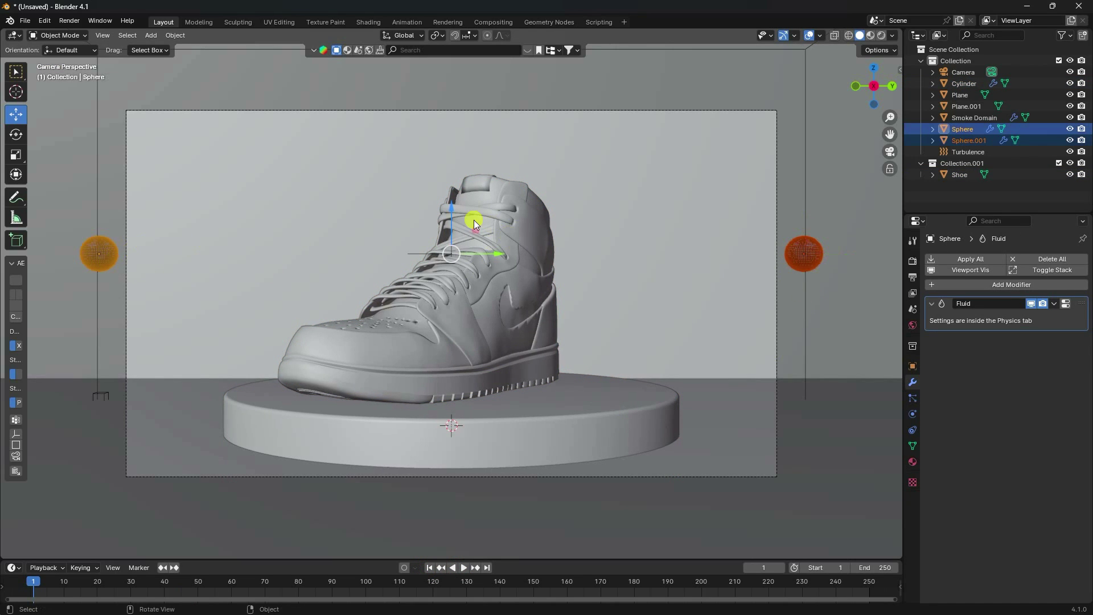
drag(452, 207, 451, 274)
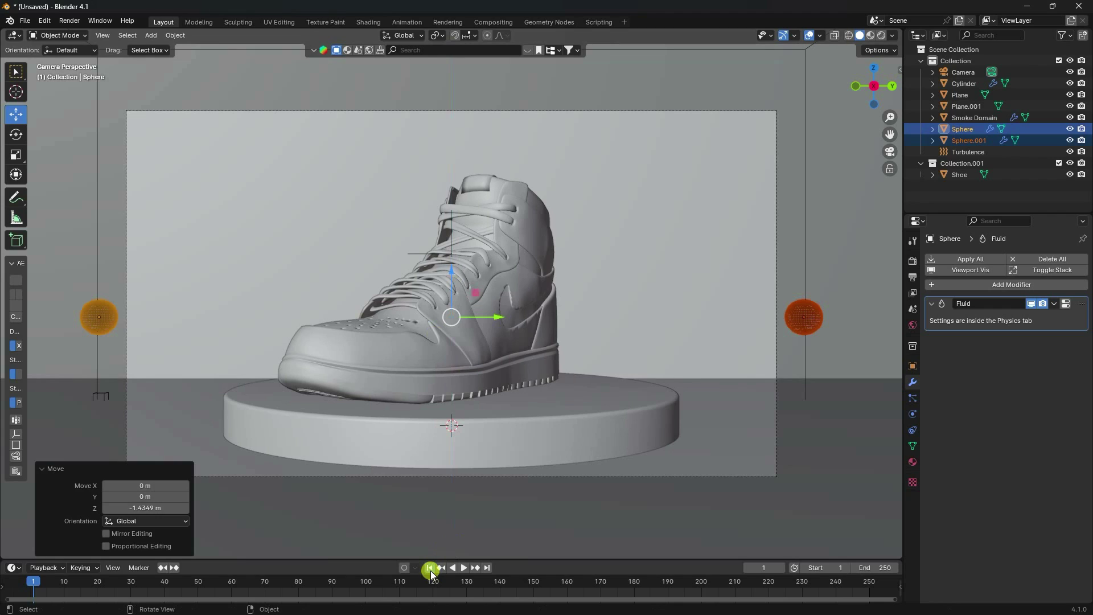
Replay the smoke to frame 56 to check it drifts past the shoe, then rewind to frame 1.
click(429, 568)
click(464, 567)
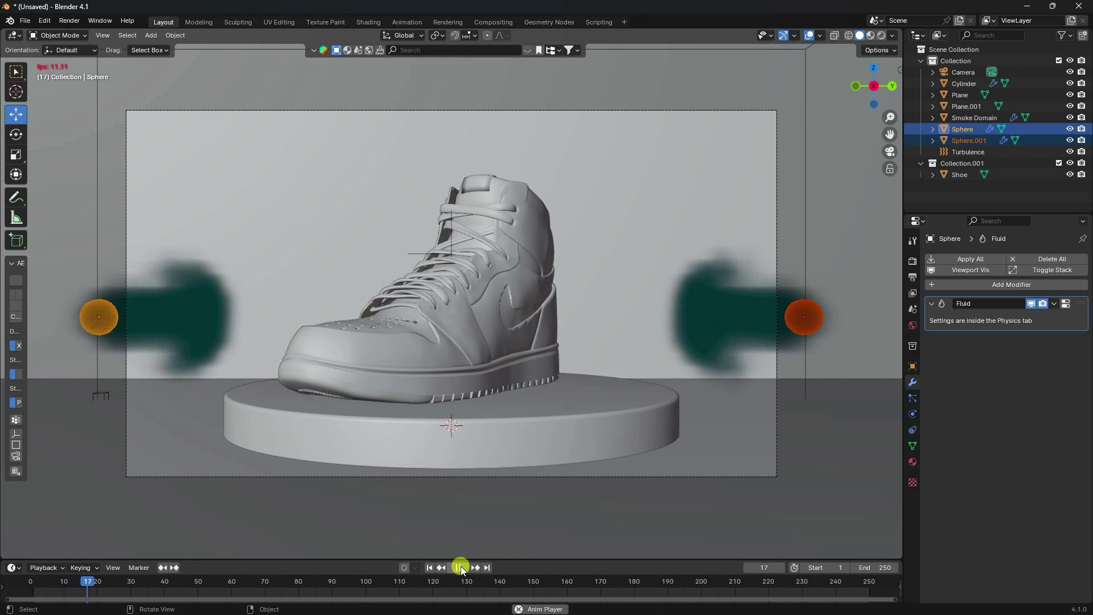
scroll(332, 379, up, 2)
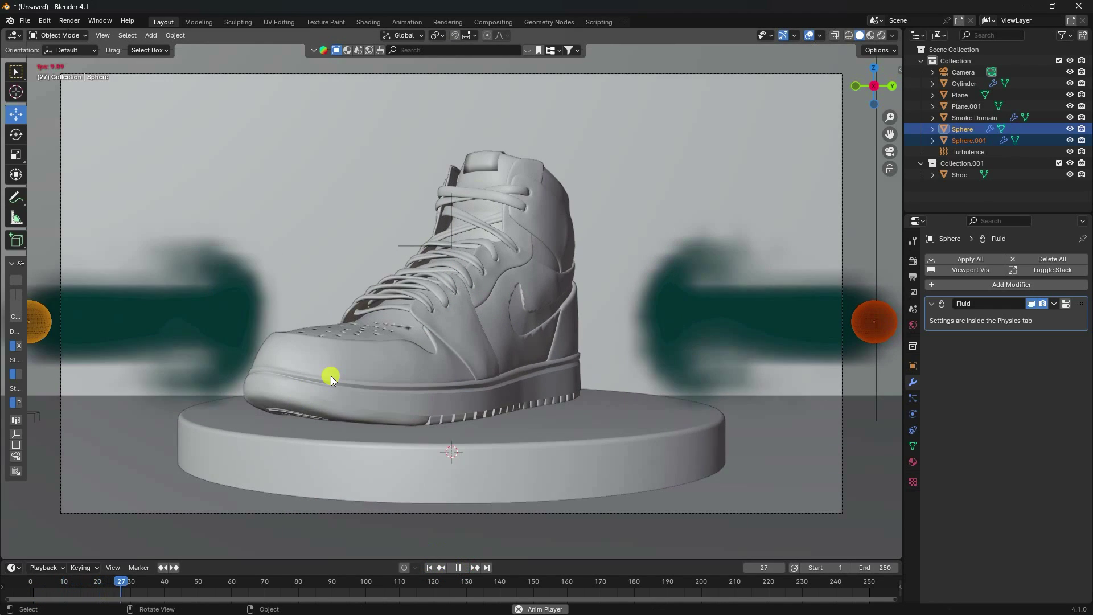
scroll(396, 371, up, 2)
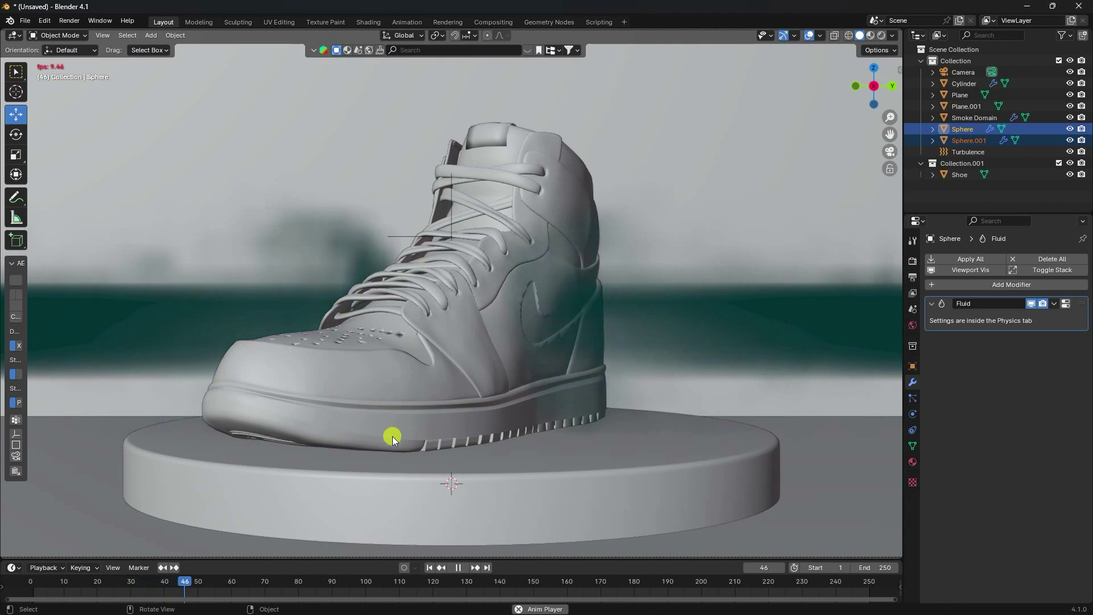
click(459, 568)
scroll(429, 374, down, 3)
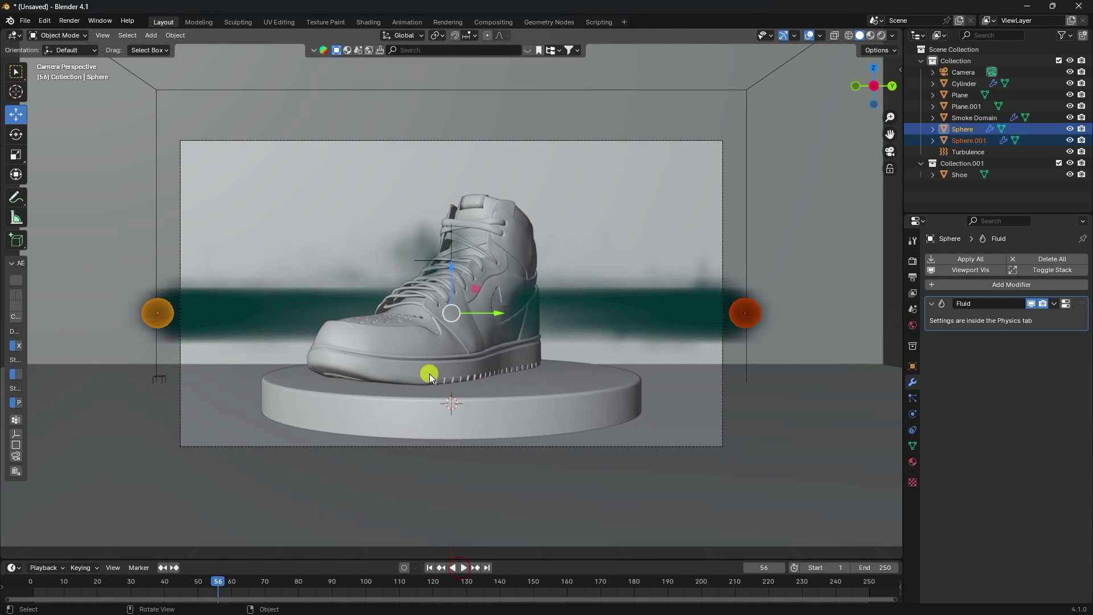
scroll(429, 373, up, 2)
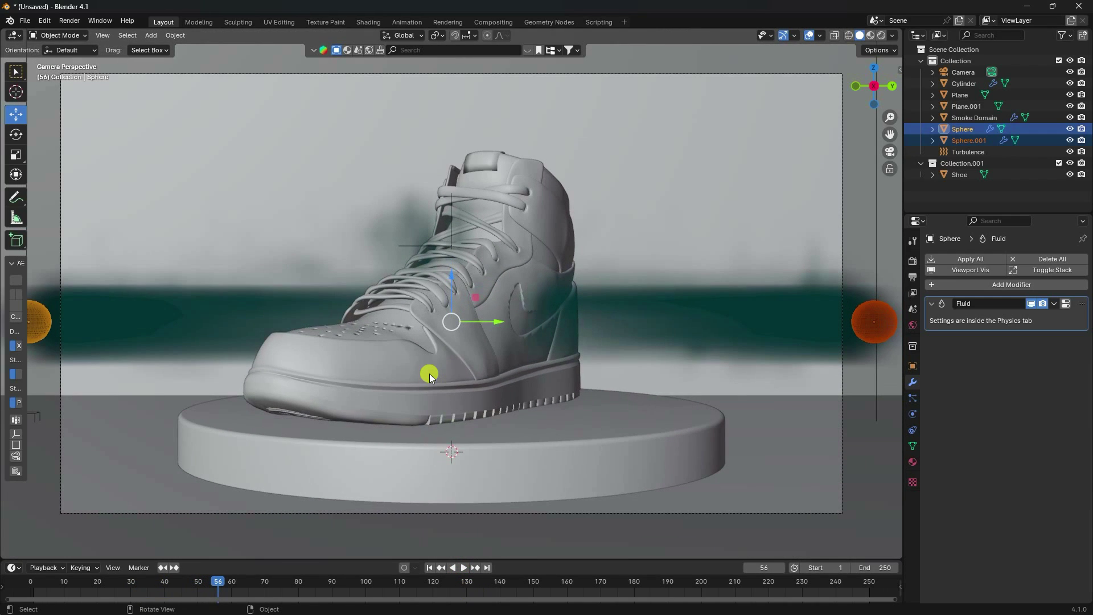
click(430, 568)
scroll(469, 323, down, 3)
middle_drag(469, 323, 535, 386)
click(532, 387)
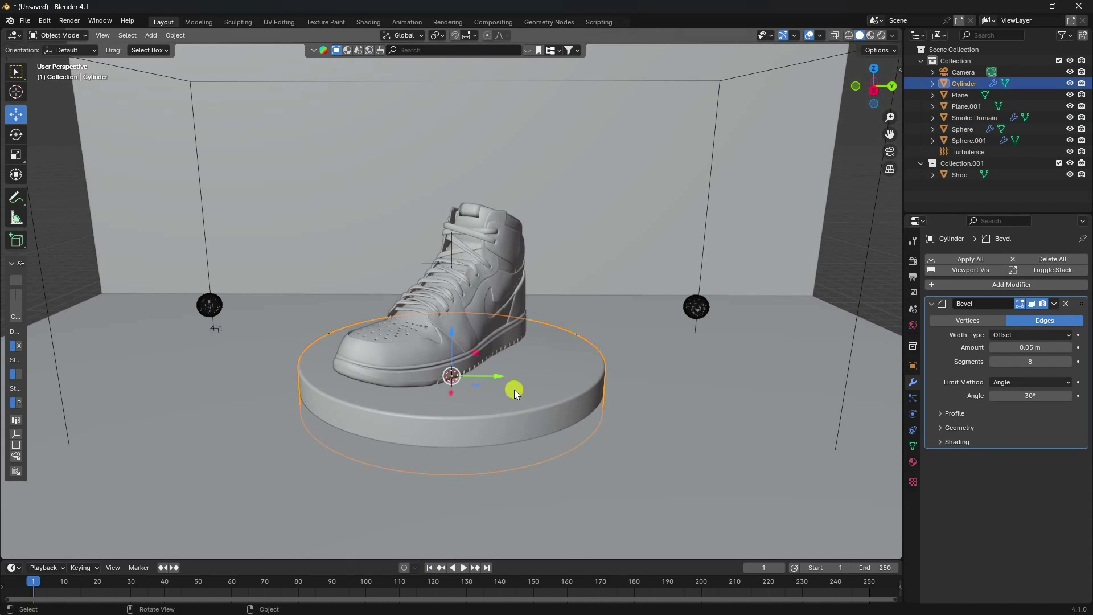
Make the pedestal cylinder and the shoe Fluid Effectors.
click(913, 415)
click(1028, 274)
click(1005, 333)
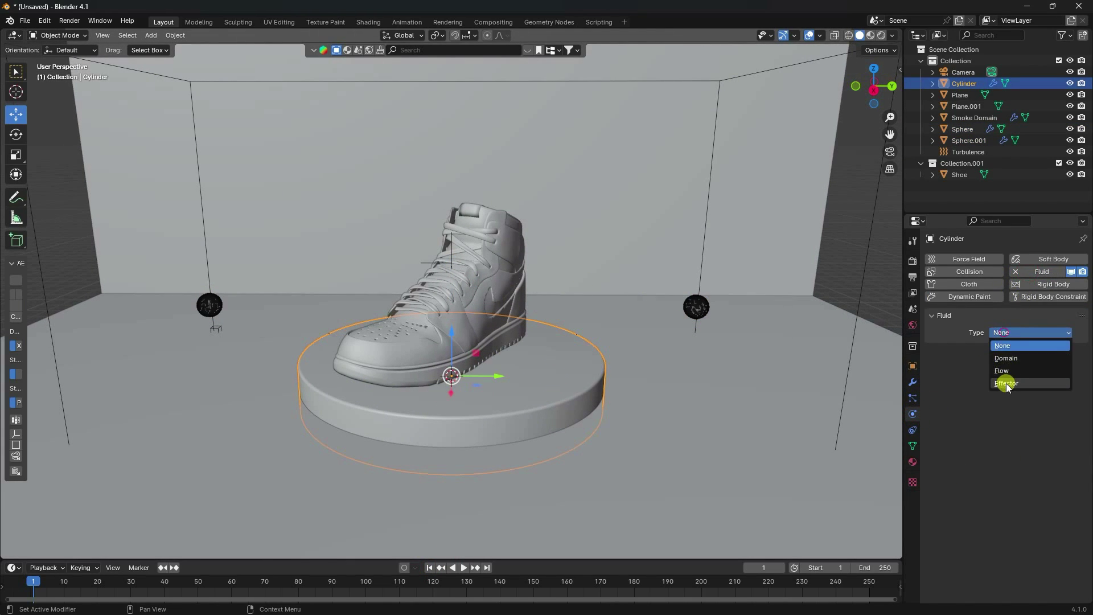
click(1007, 384)
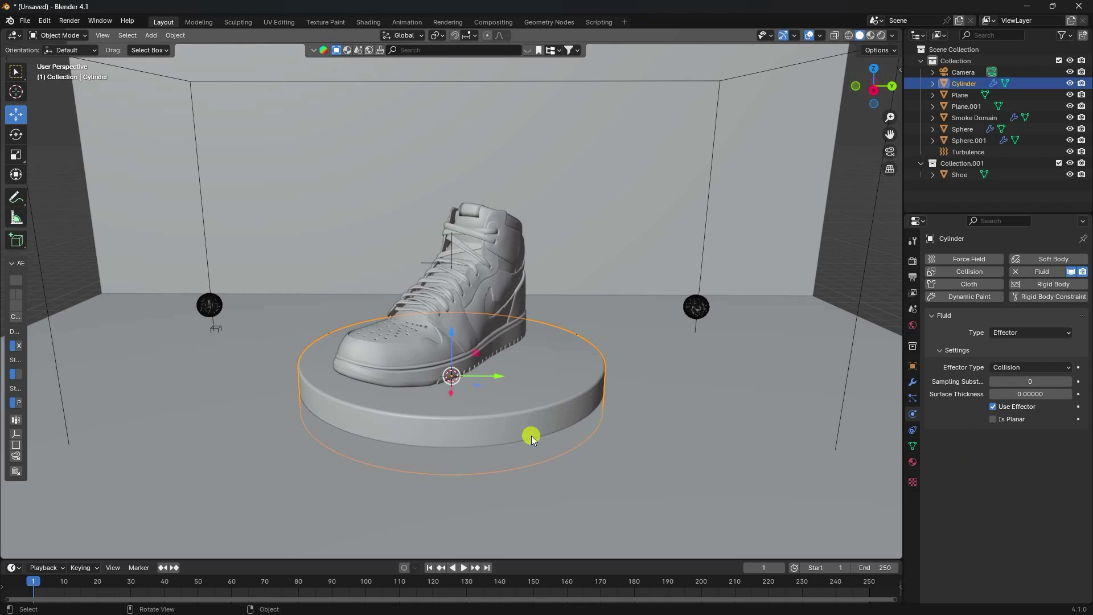
click(517, 266)
click(1035, 275)
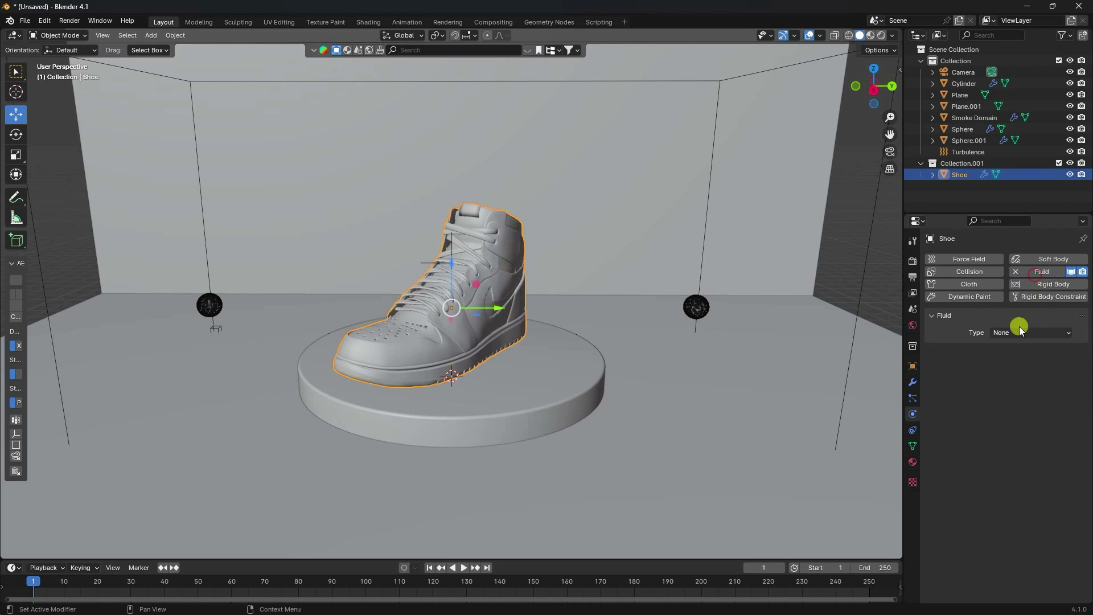
click(1020, 328)
click(1009, 385)
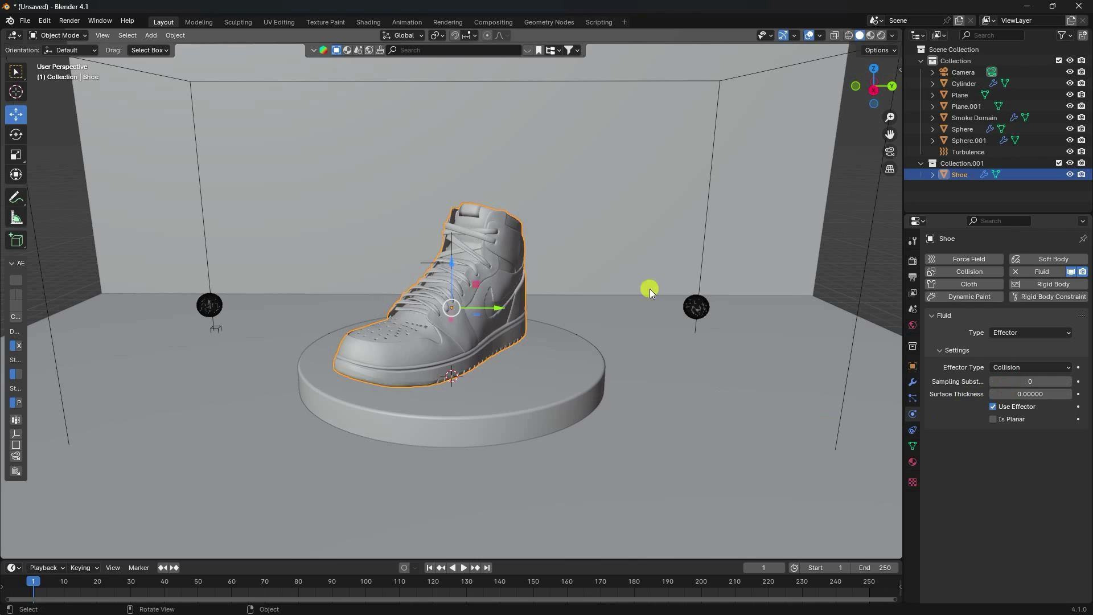
Make the floor plane and the back wall Fluid Effectors as well.
click(713, 425)
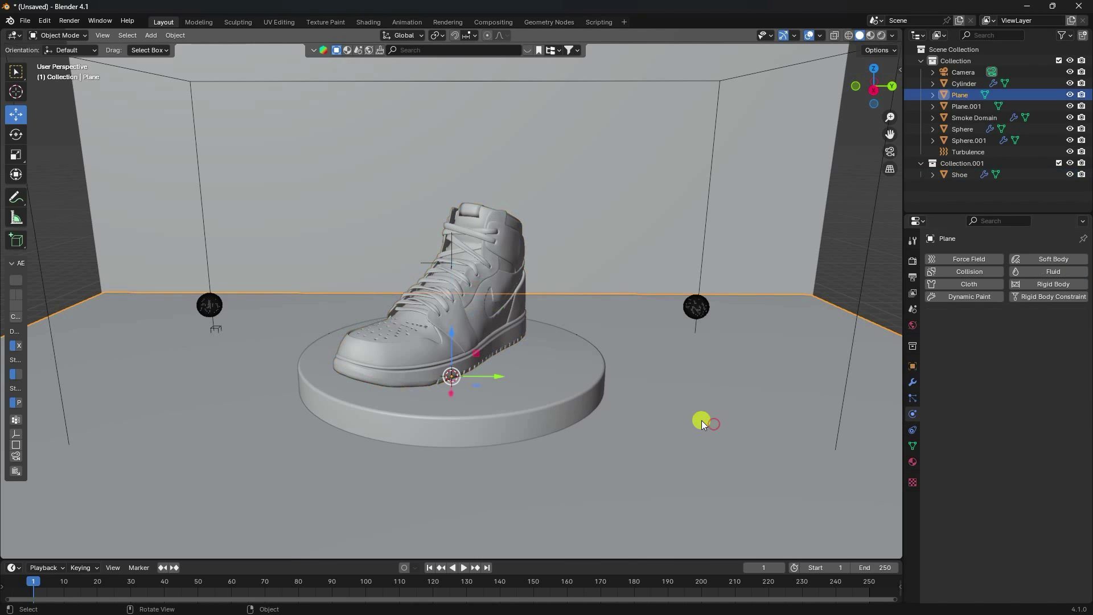
click(1028, 272)
click(1007, 333)
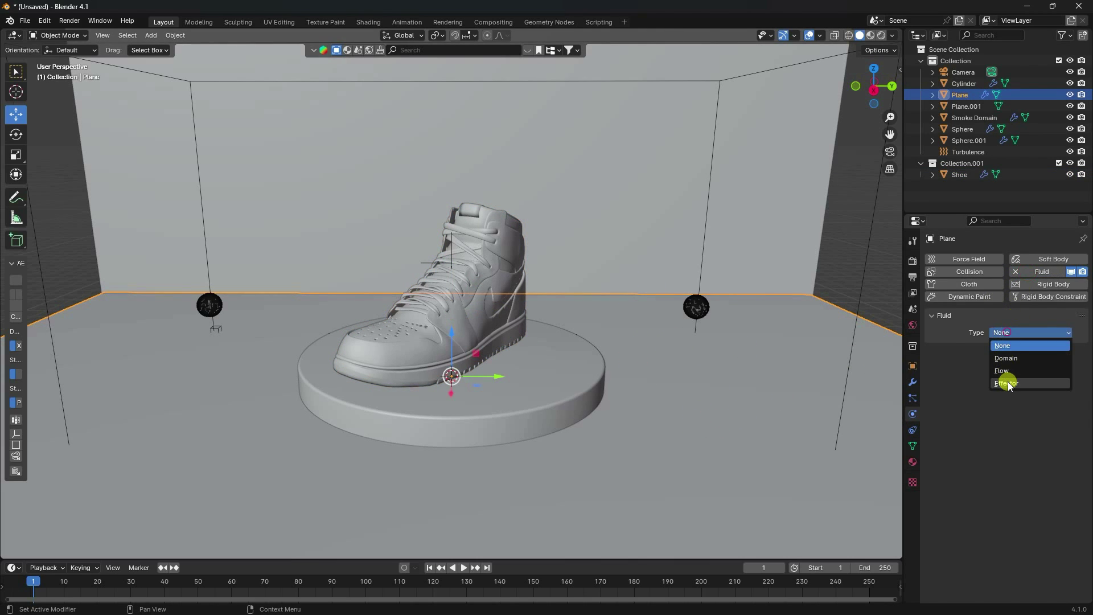
click(1003, 384)
click(807, 183)
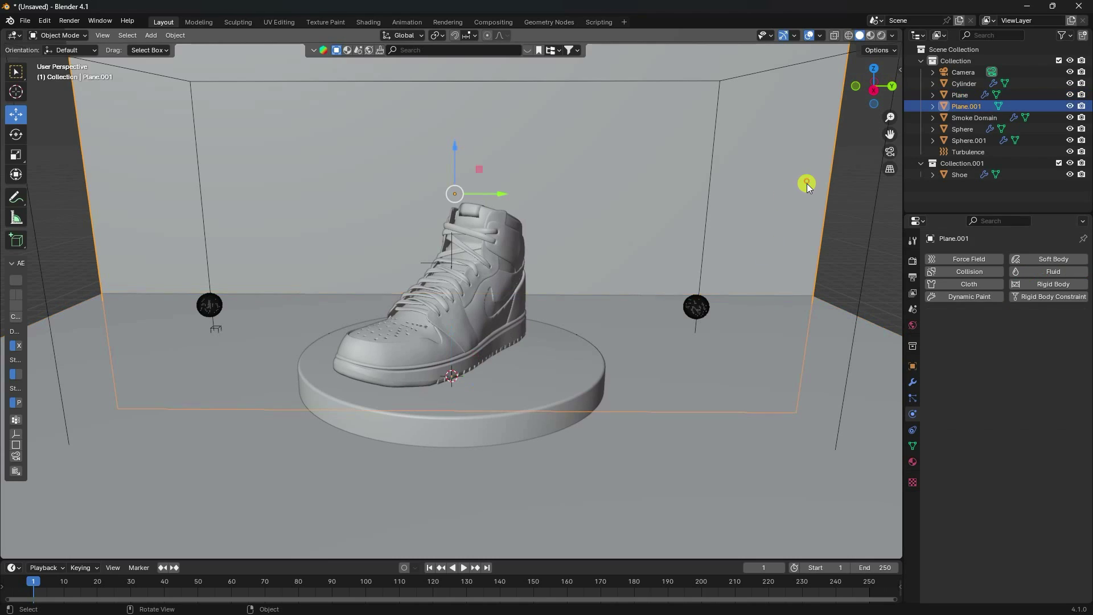
click(1036, 276)
click(1009, 331)
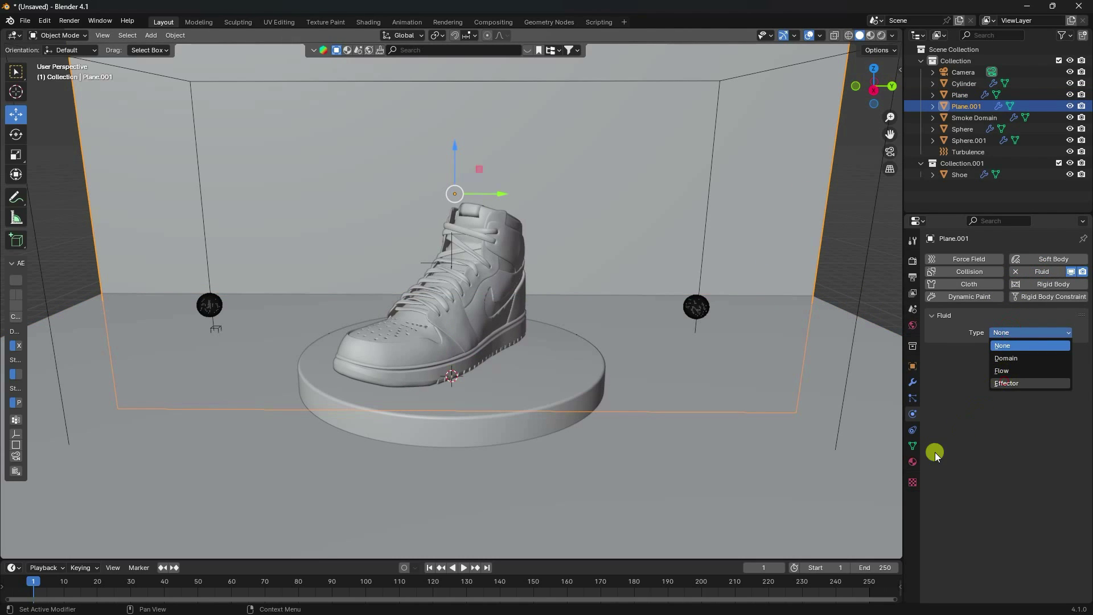
click(1005, 383)
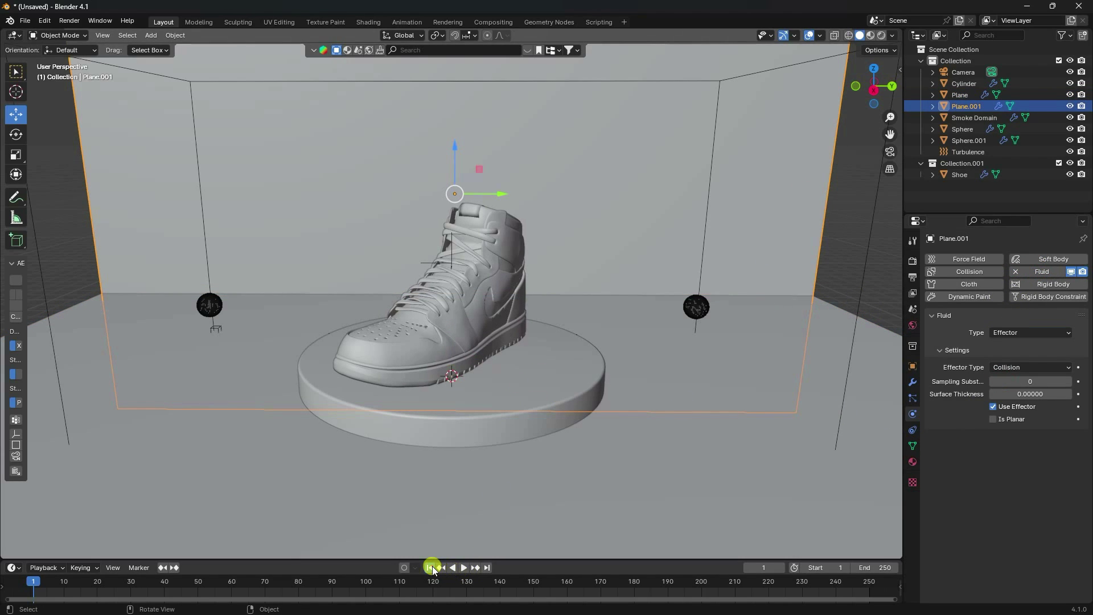
click(464, 568)
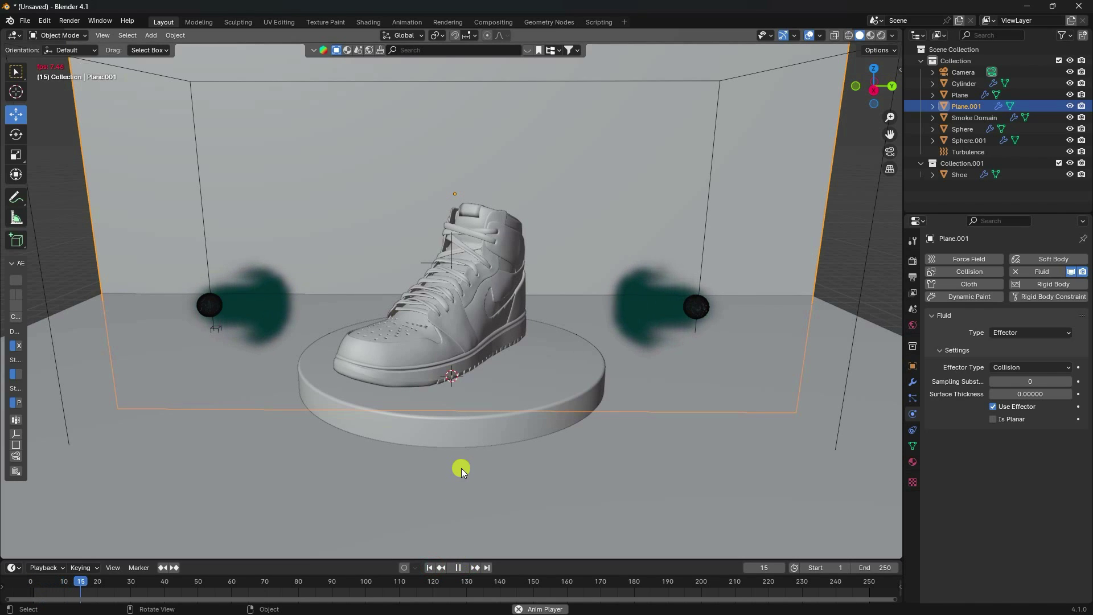
Watch the smoke flow around the shoe from several angles, pausing at frame 103.
scroll(473, 353, up, 3)
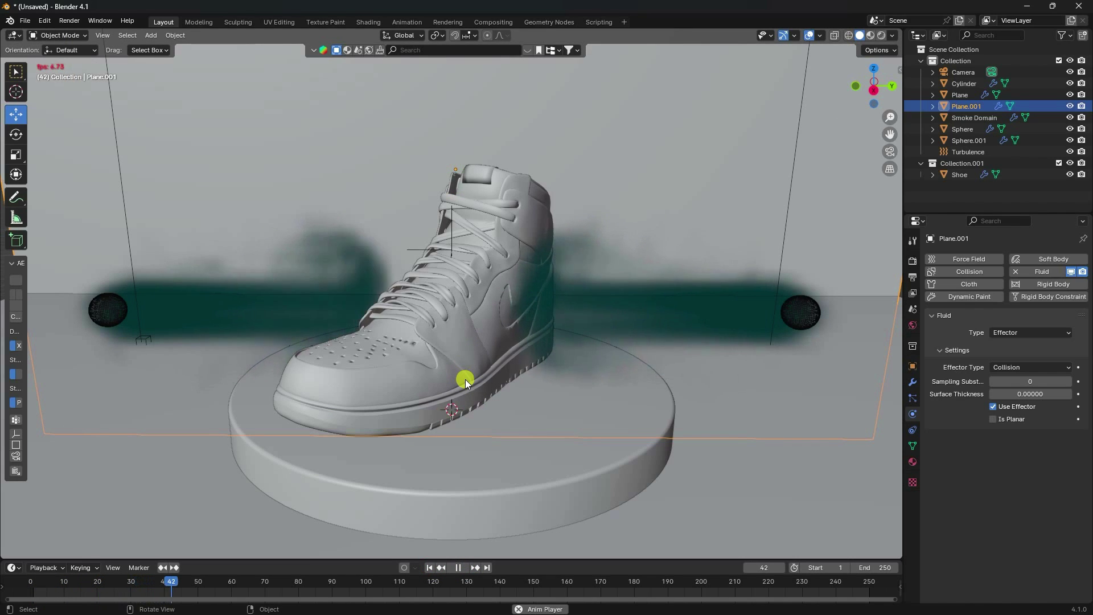
scroll(408, 276, up, 1)
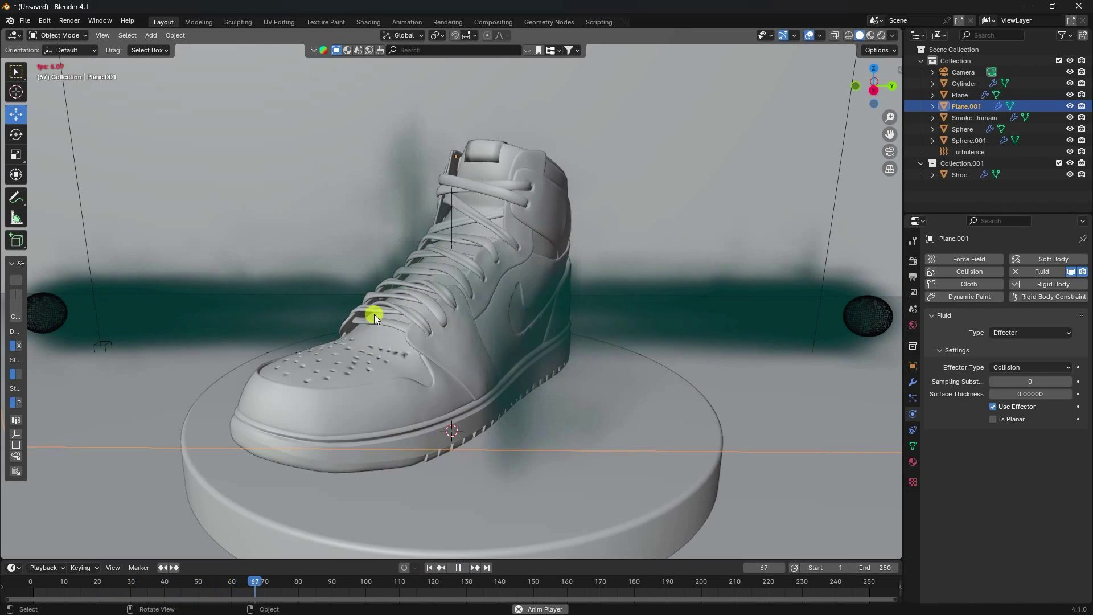
middle_drag(419, 317, 463, 263)
click(458, 568)
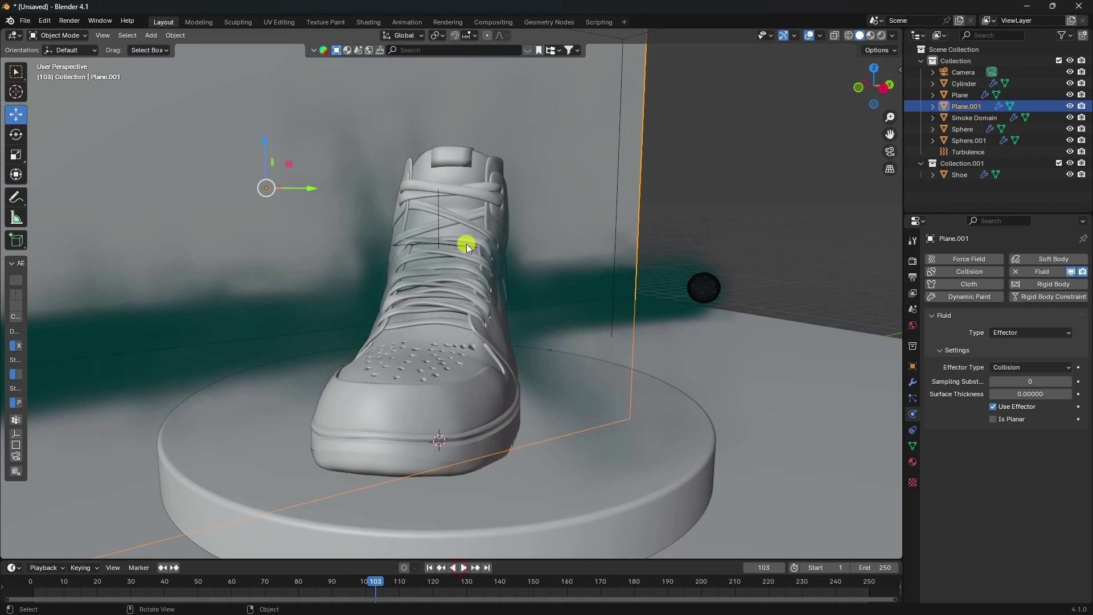
middle_drag(463, 296, 831, 443)
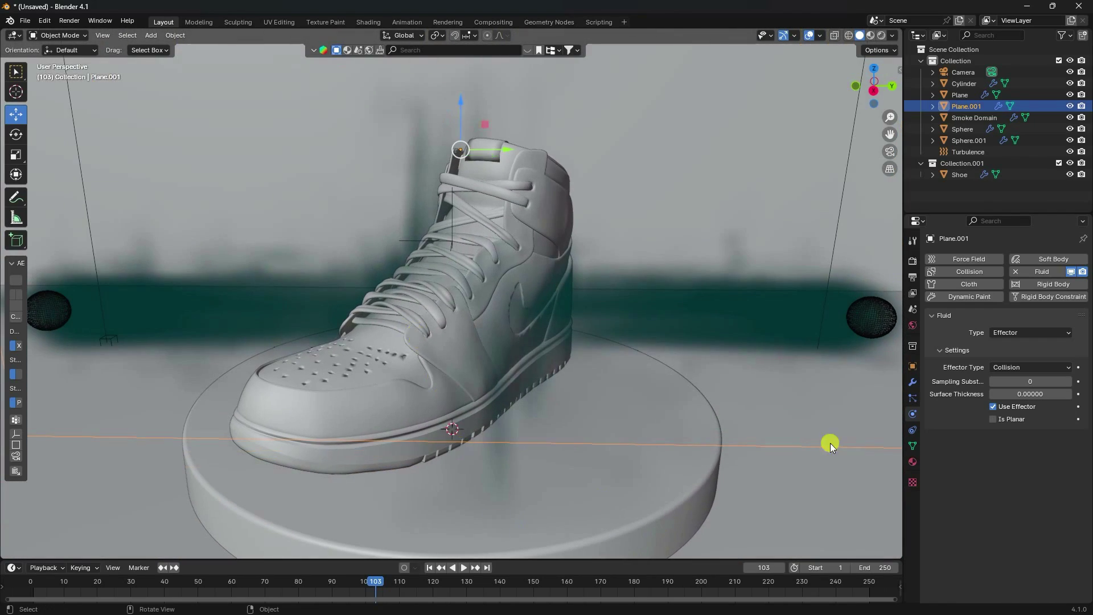
click(914, 326)
Set the World colour to an Environment Texture loaded with brown_photostudio_02_4k.exr from D:\HDRI.
click(997, 335)
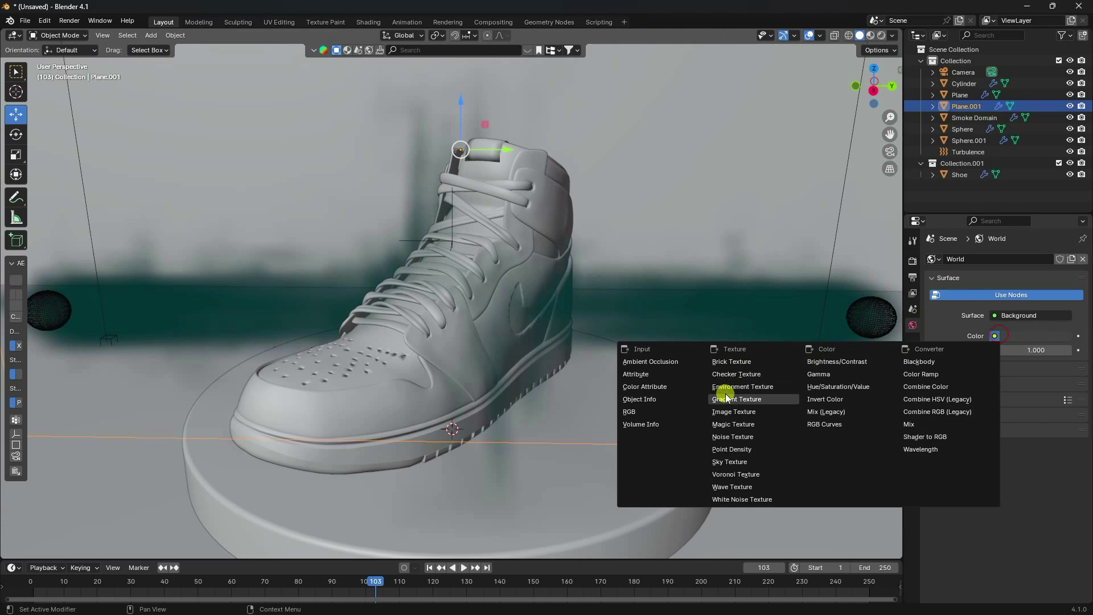
click(747, 387)
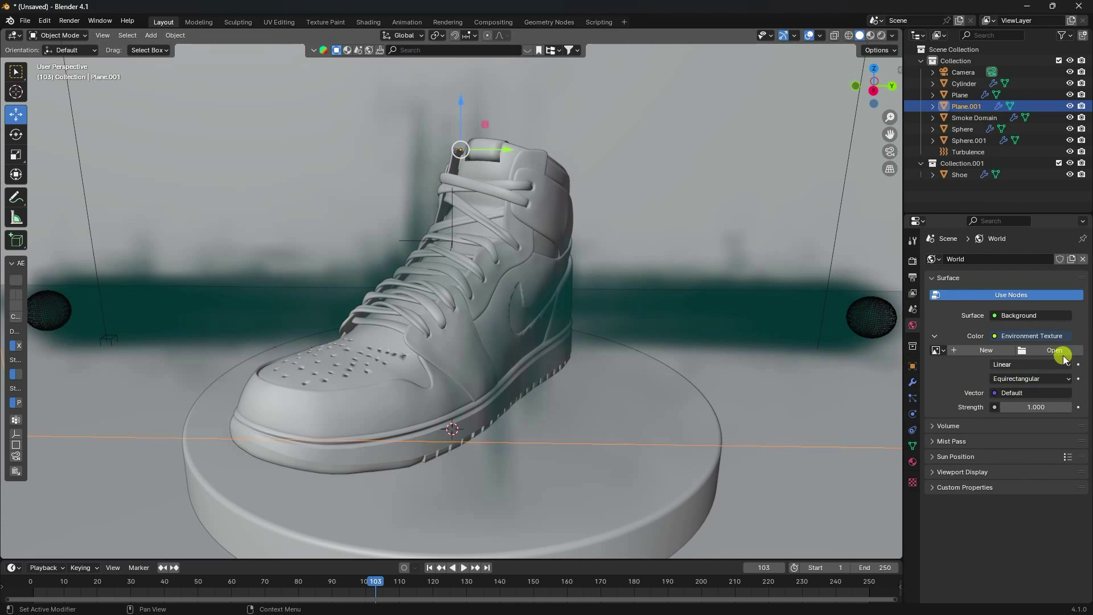
click(1055, 351)
click(207, 437)
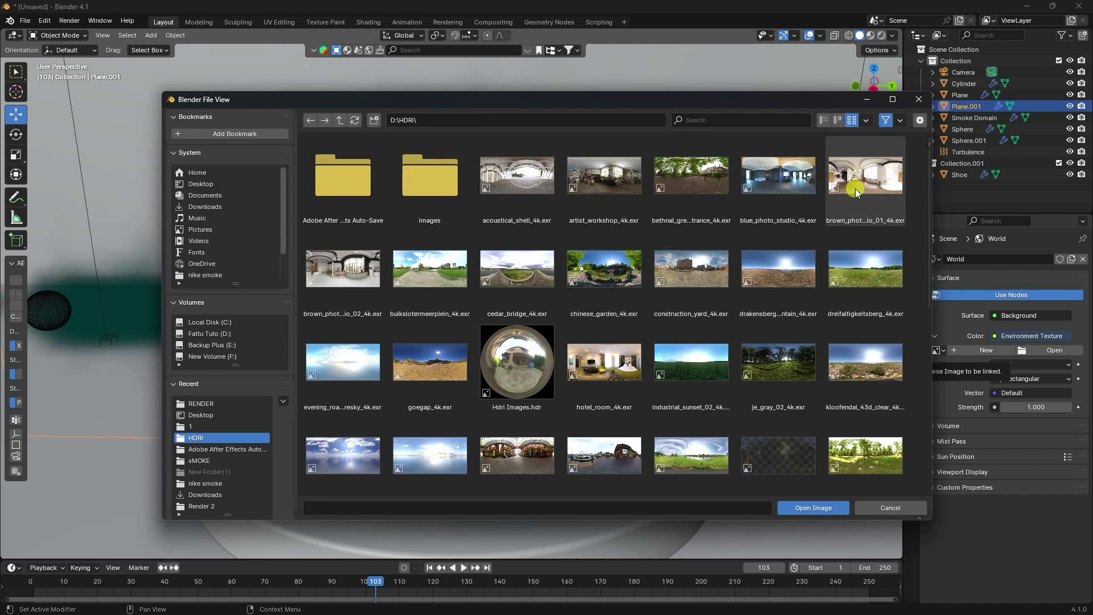
click(333, 280)
click(809, 507)
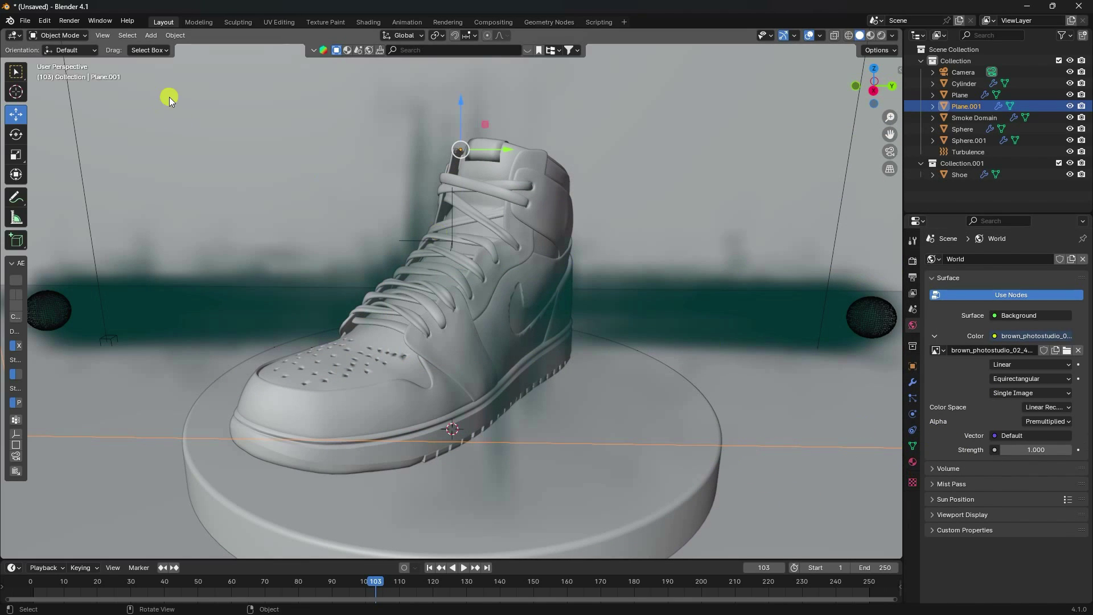
click(152, 35)
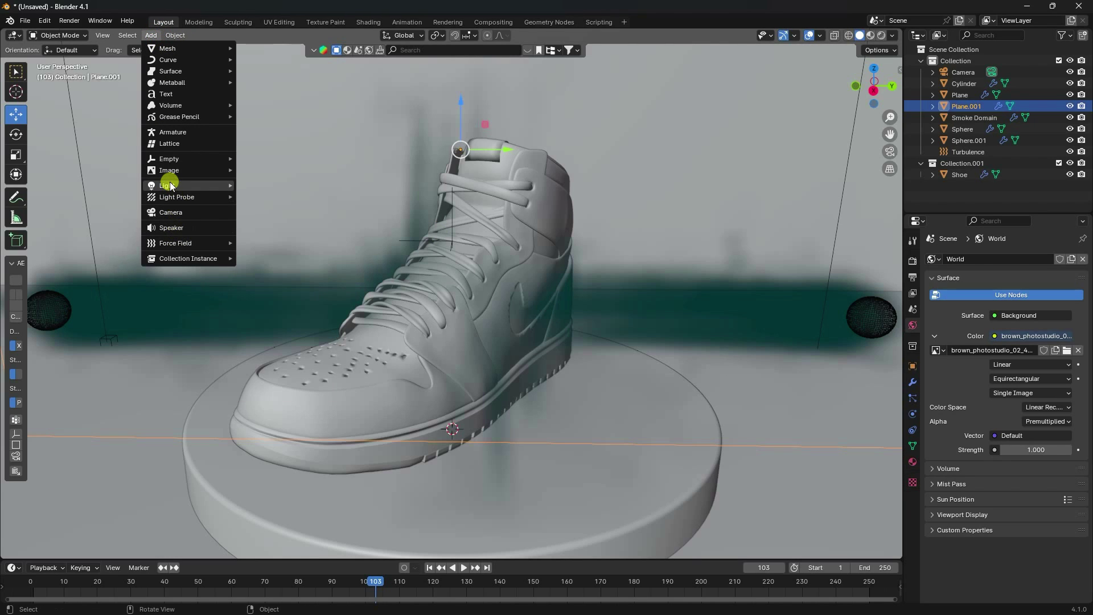
Add an Area light and raise it to 9.73 m above the shoe.
mouse_move(170, 185)
click(261, 223)
scroll(429, 326, down, 5)
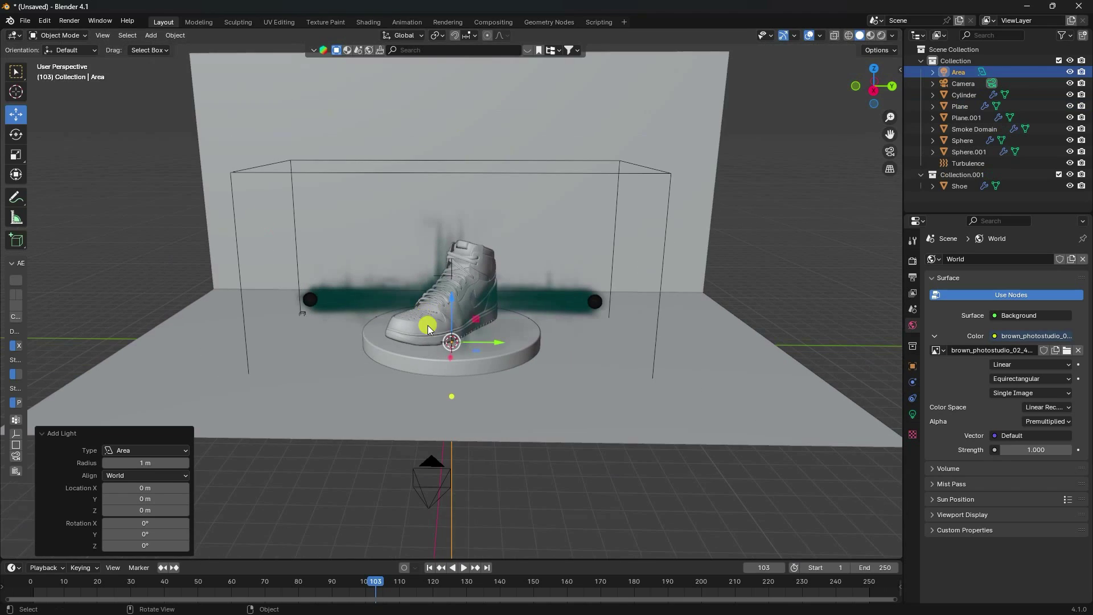
drag(451, 313, 463, 120)
Give the area light Size 5 m and Power 100 W, then copy-paste it as Area.001.
click(913, 414)
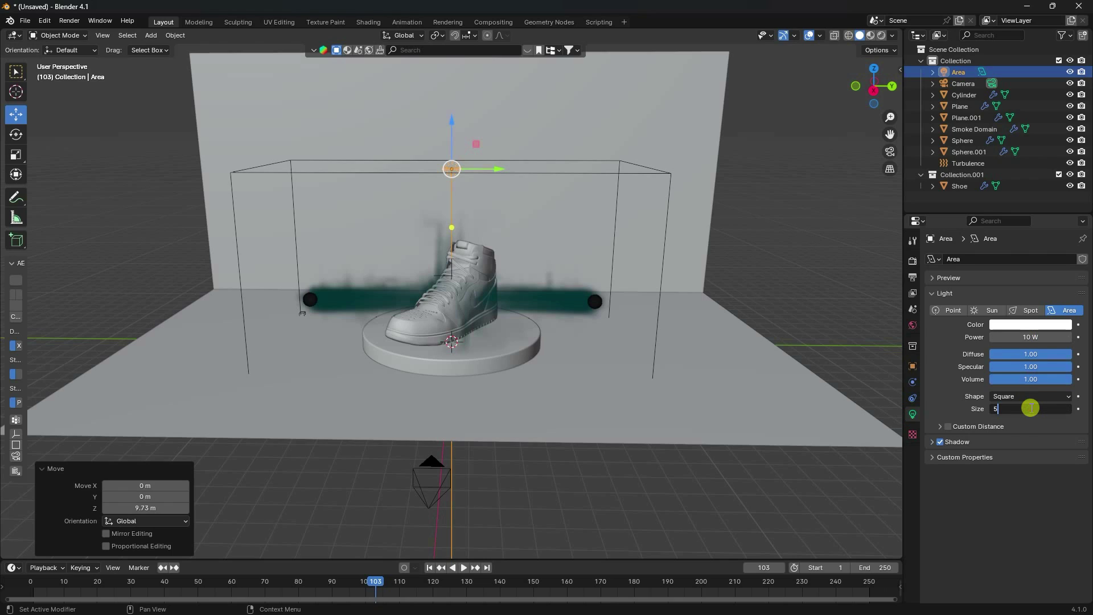
key(Return)
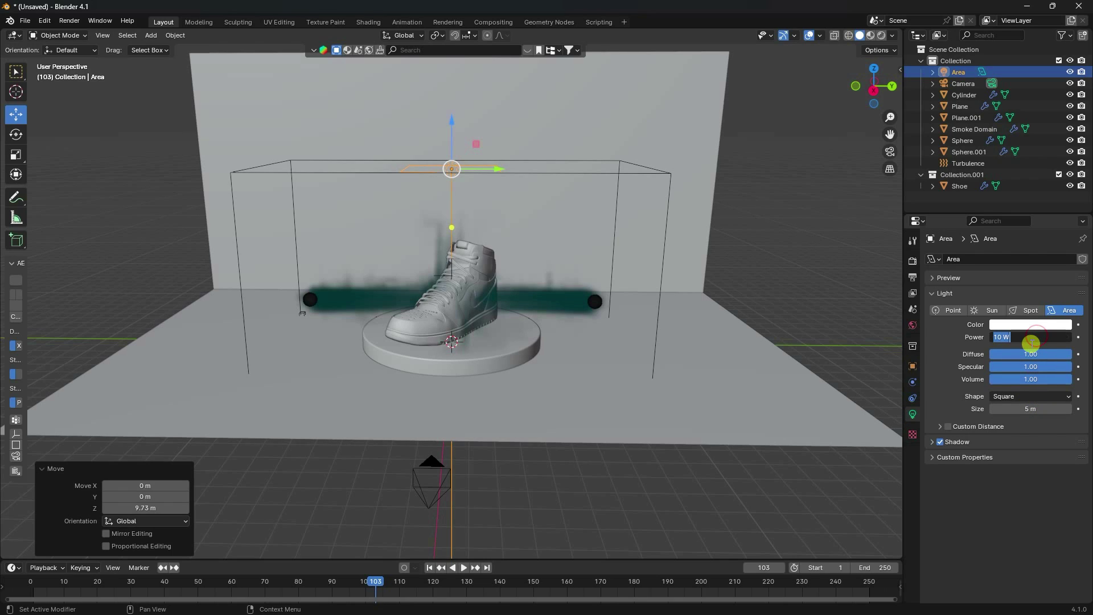
click(1031, 345)
text(100)
key(Return)
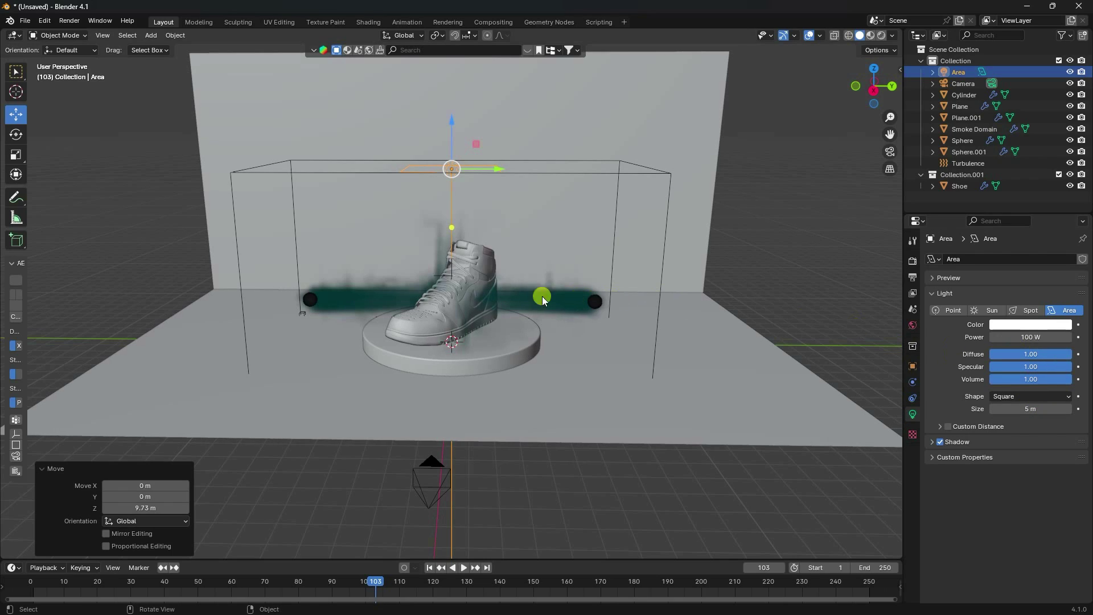
key(ctrl+c)
key(ctrl+v)
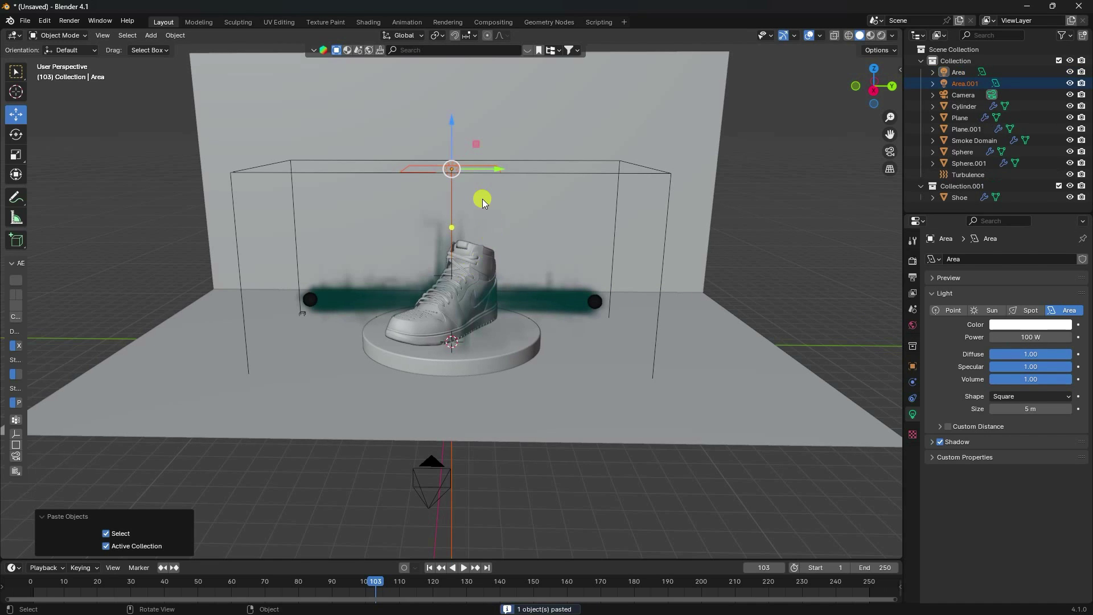
Move Area.001 to the left side, rotate it 90° on X, and shift Area along Y.
middle_drag(483, 200, 483, 203)
drag(485, 188, 203, 188)
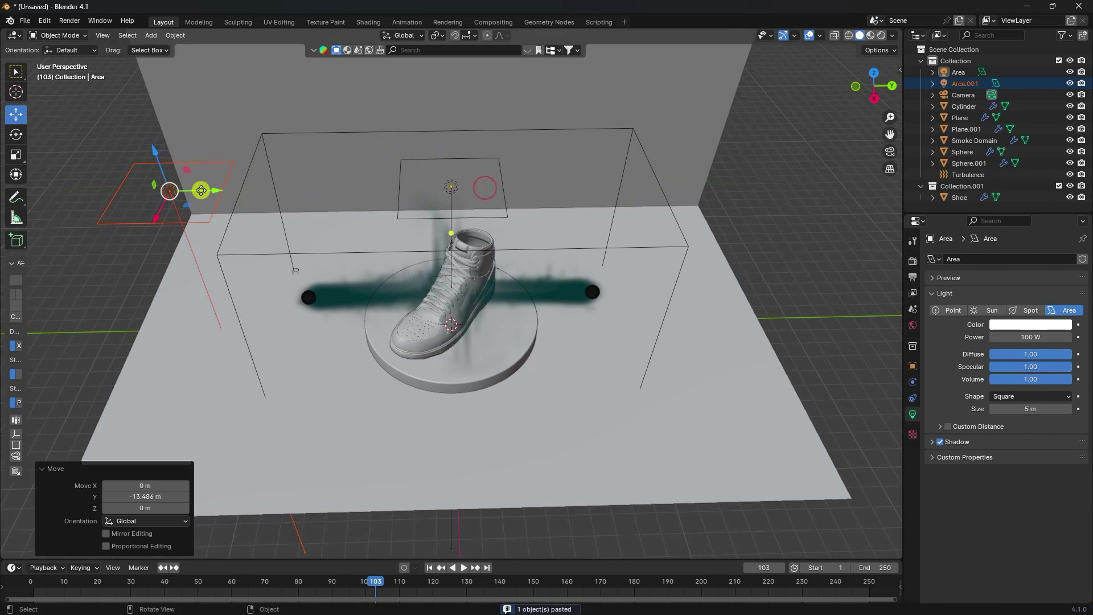
middle_drag(202, 188, 260, 203)
drag(210, 125, 154, 250)
click(16, 135)
click(151, 495)
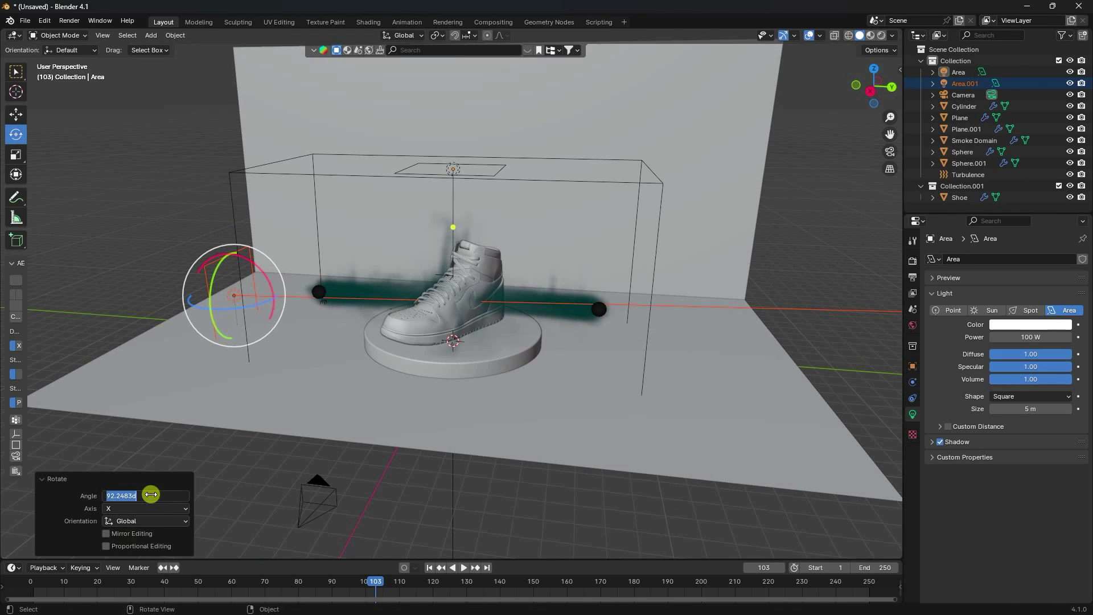
key(Return)
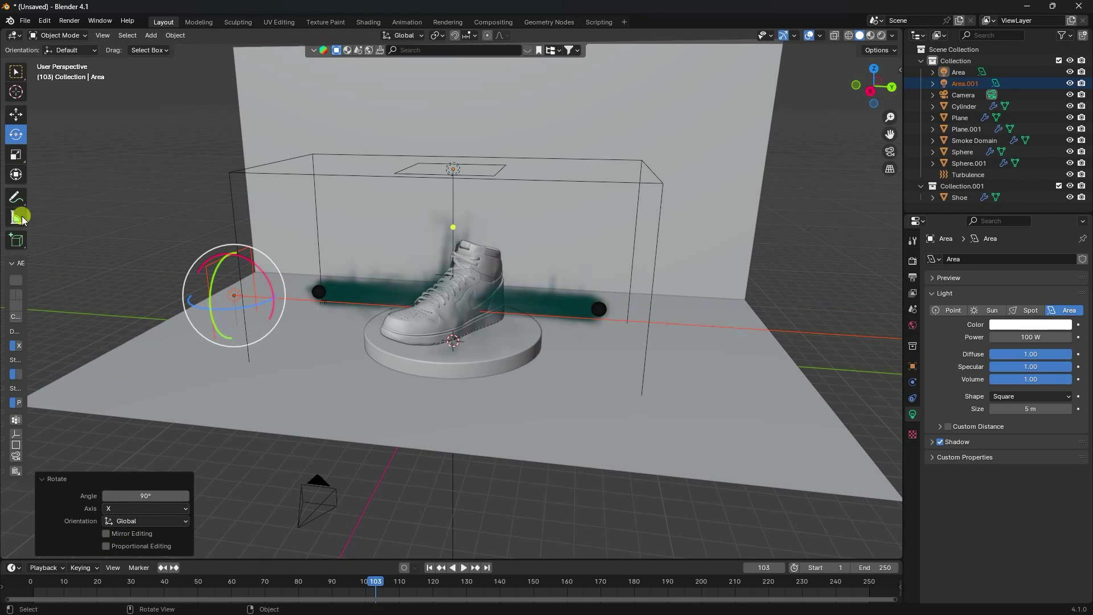
click(12, 113)
drag(251, 292, 279, 296)
middle_drag(279, 295, 299, 286)
drag(246, 320, 220, 271)
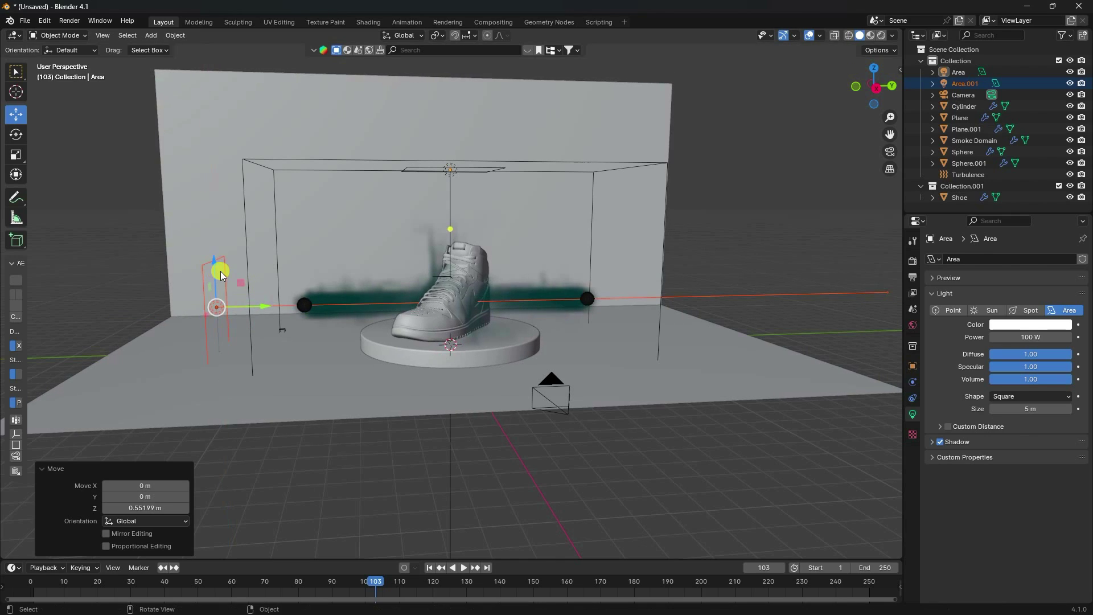
Paste Area.002, move it 25.849 m along Y to the right, and flip it −180° on X.
key(ctrl+v)
key(g)
key(y)
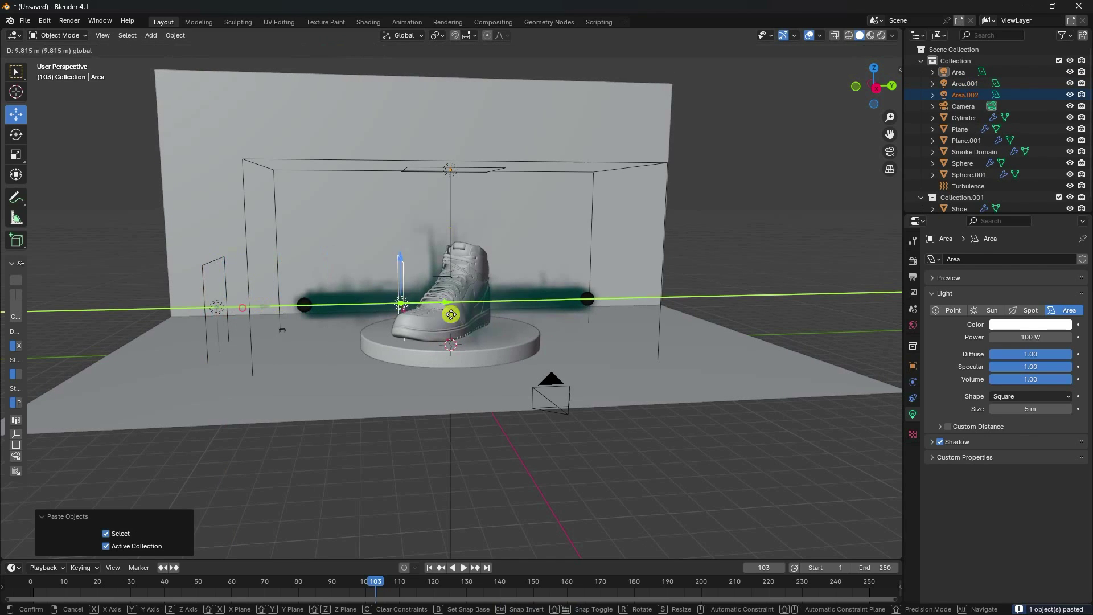
click(704, 321)
middle_drag(704, 321, 569, 319)
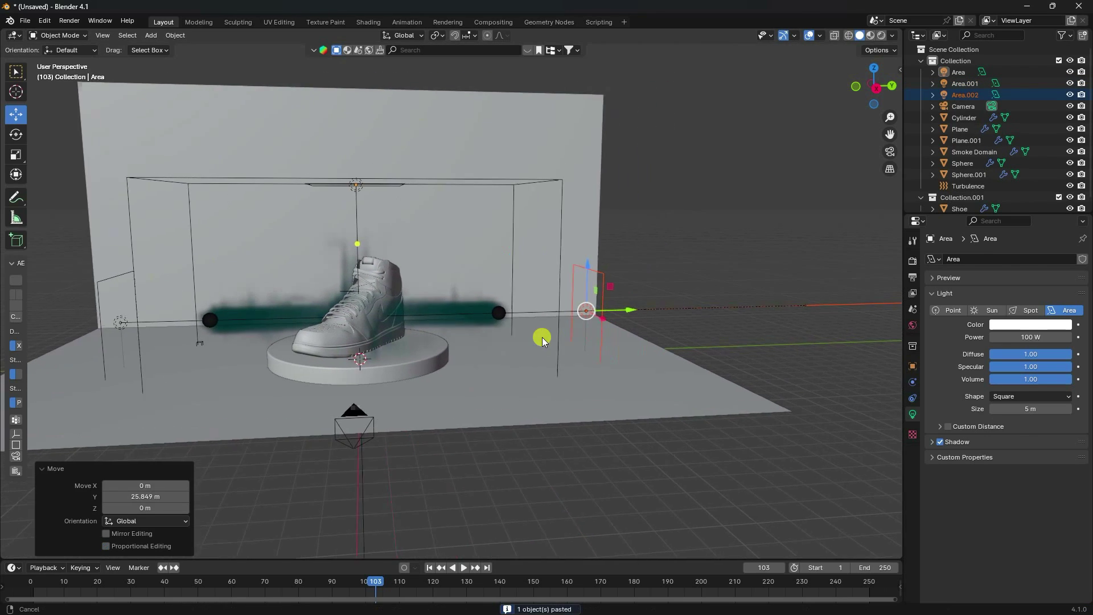
click(16, 137)
click(913, 366)
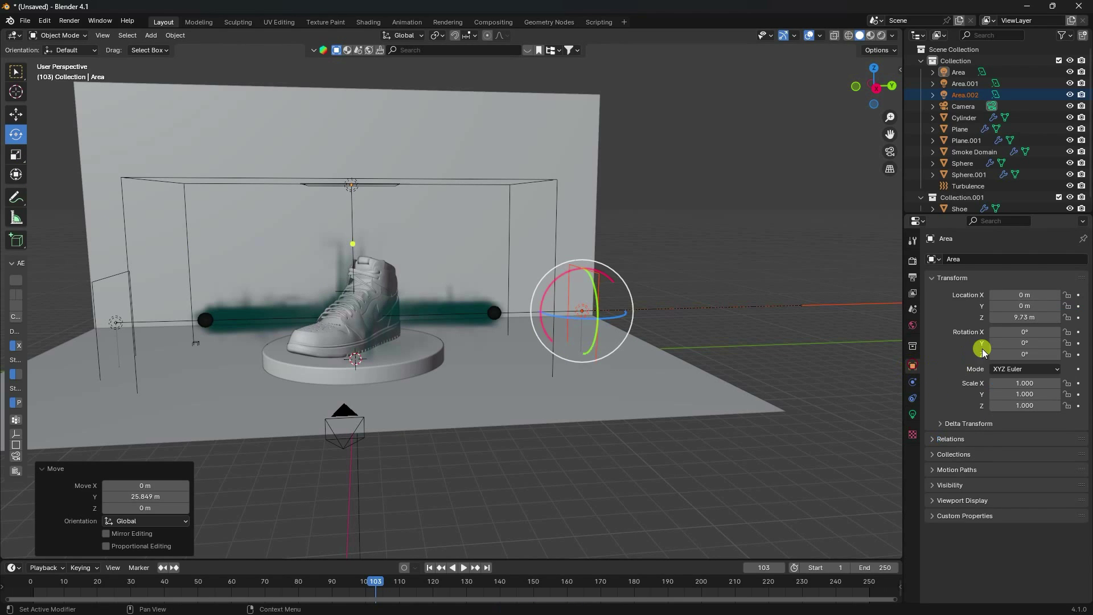
drag(557, 275, 606, 343)
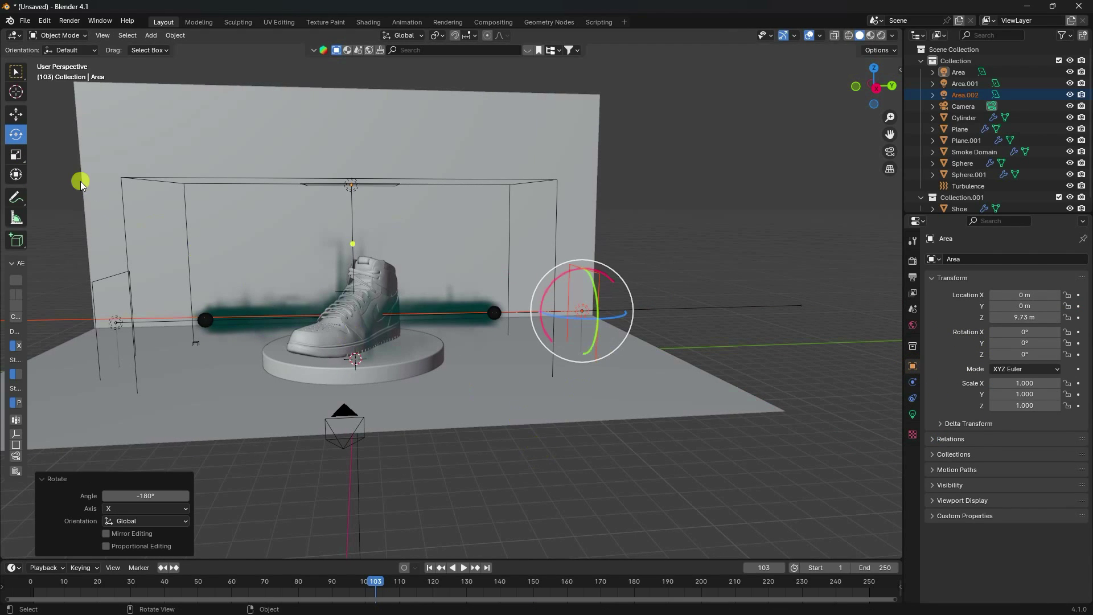
click(16, 114)
middle_drag(434, 307, 513, 345)
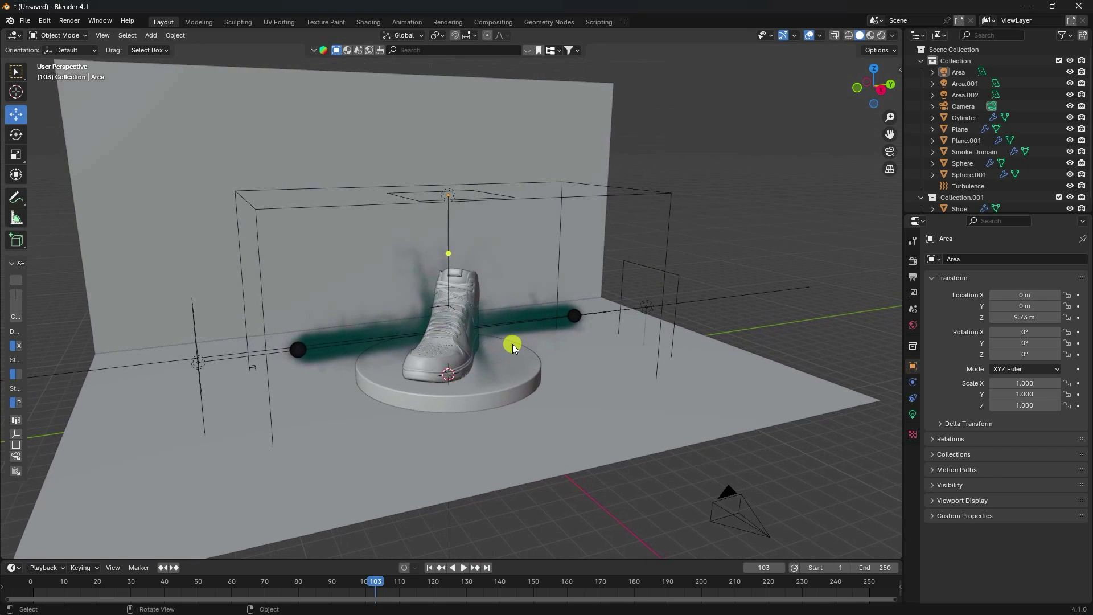
click(332, 155)
click(297, 439)
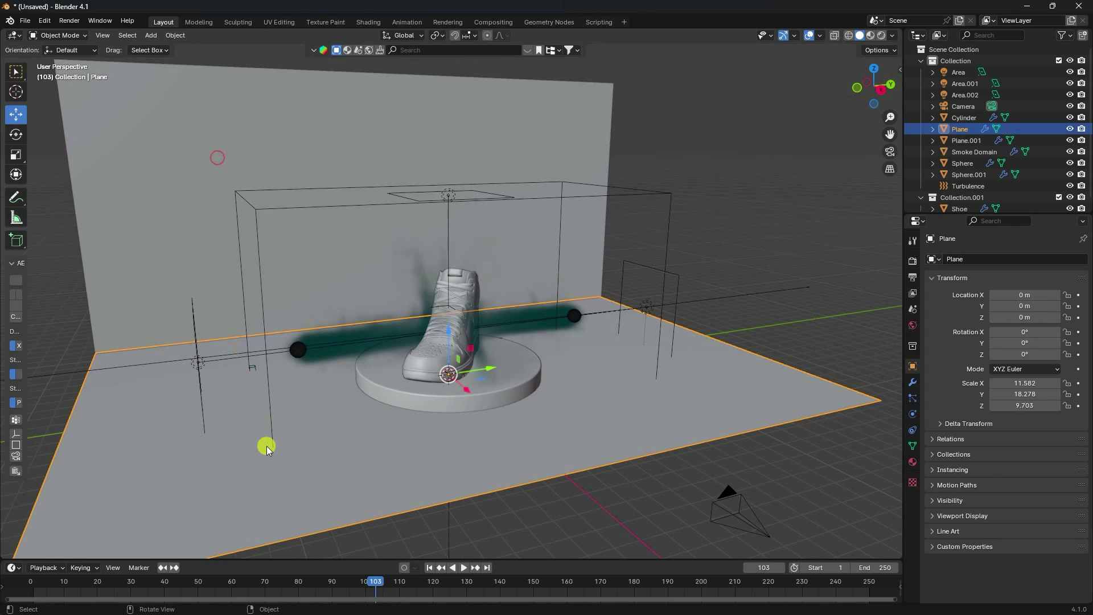
Apply White Bronze Marble from a BlenderKit 'white bronze' search to the back wall, viewing in Material Preview.
click(199, 199)
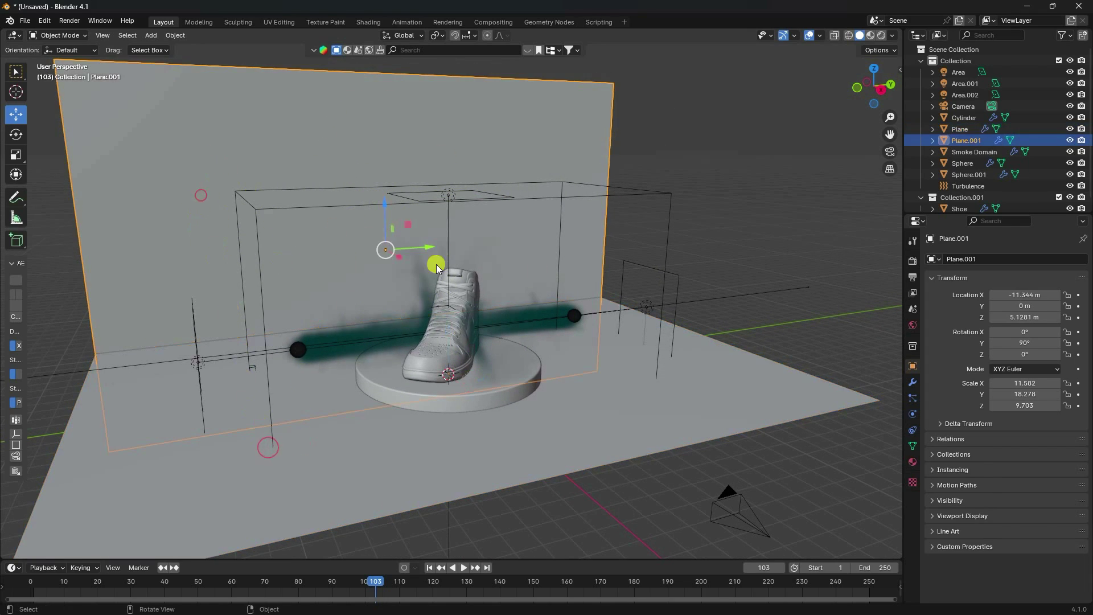
click(347, 50)
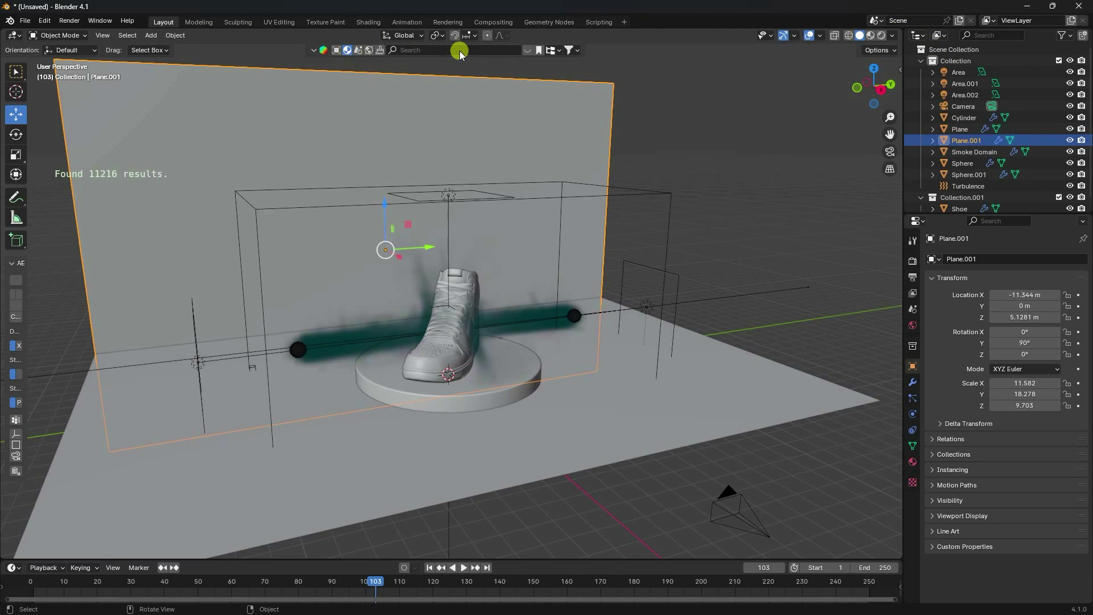
click(418, 48)
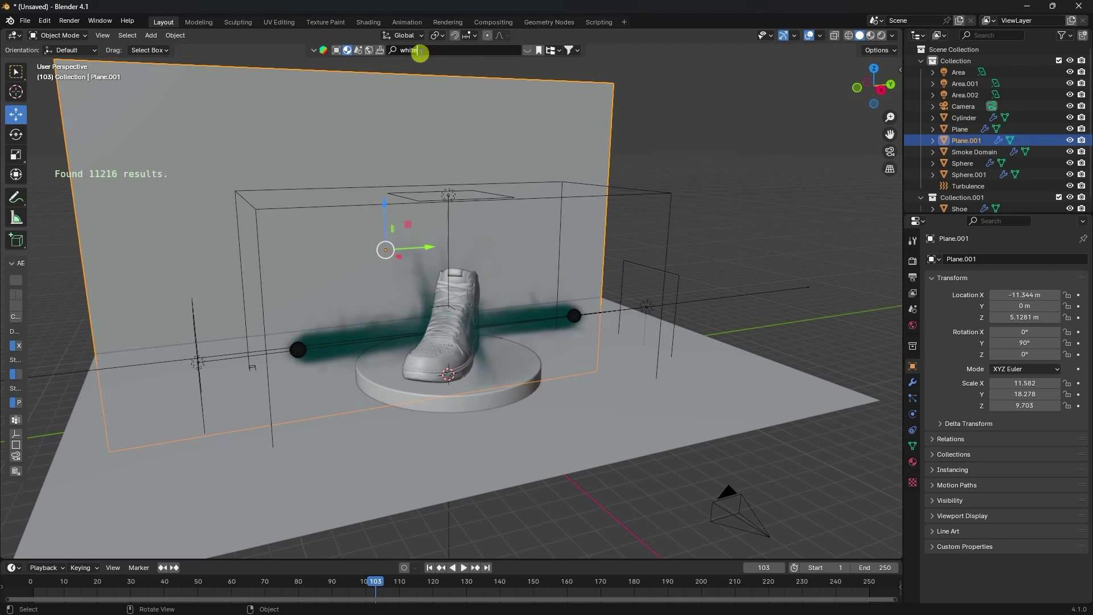
key(Return)
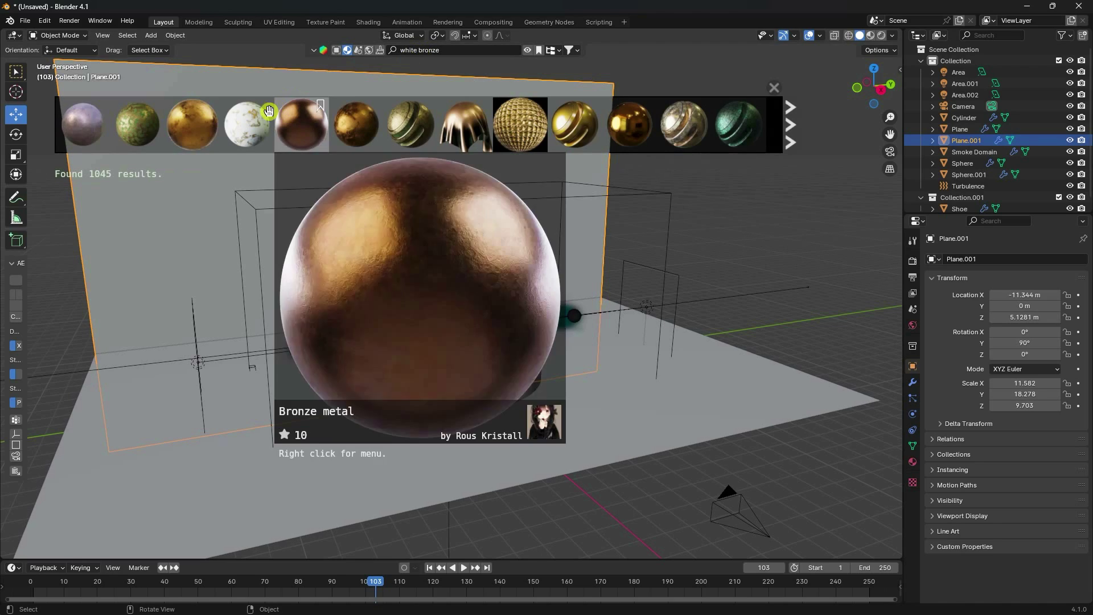
mouse_move(252, 121)
drag(243, 134, 416, 214)
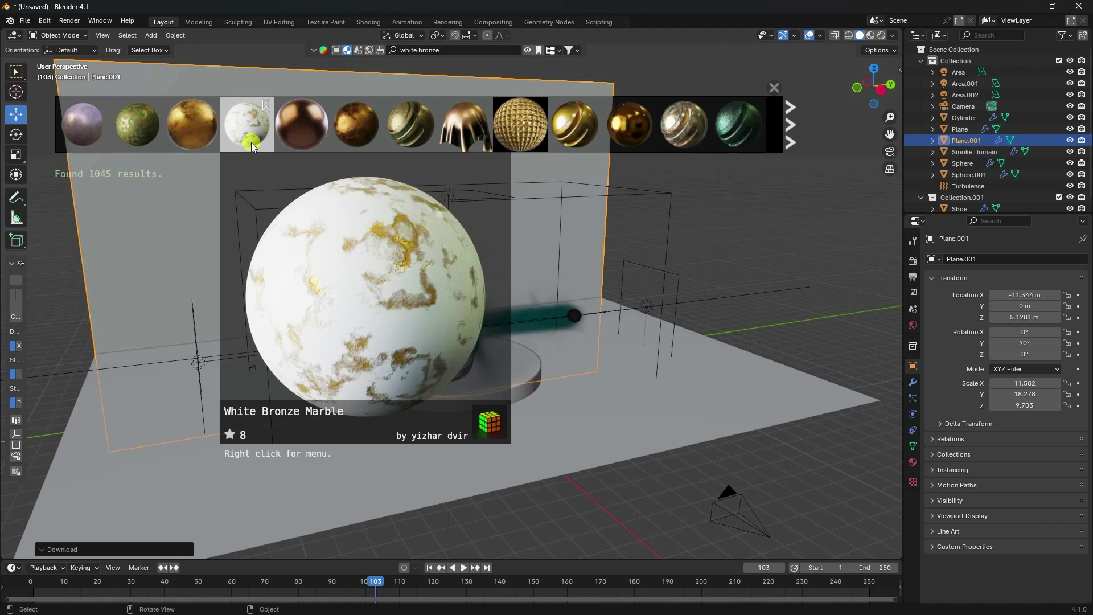
click(872, 35)
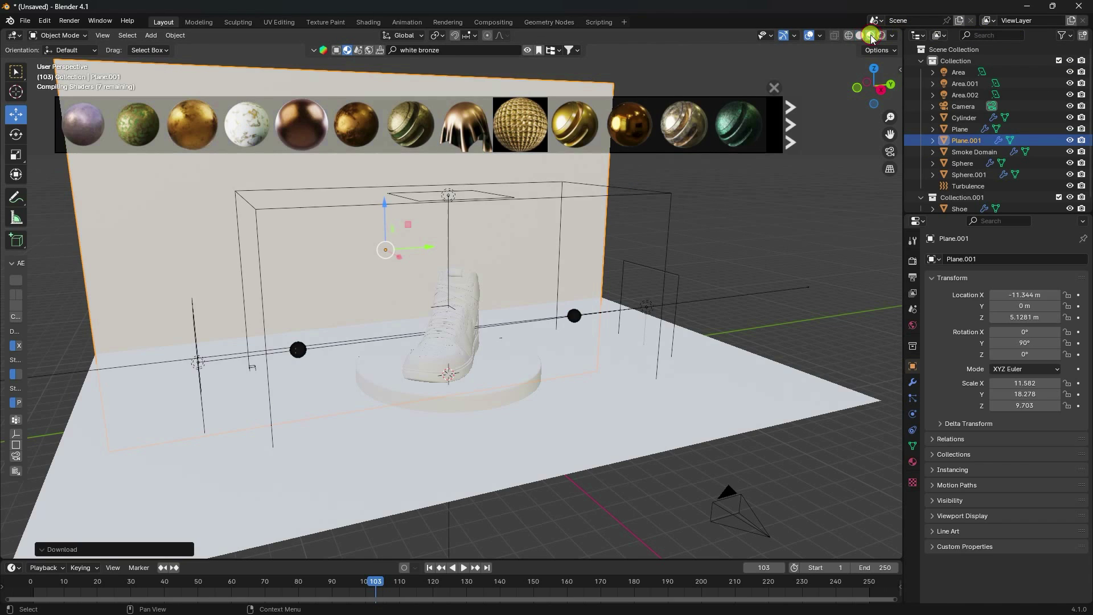
Apply White Bronze Marble to the floor plane as well and close the asset bar.
click(175, 476)
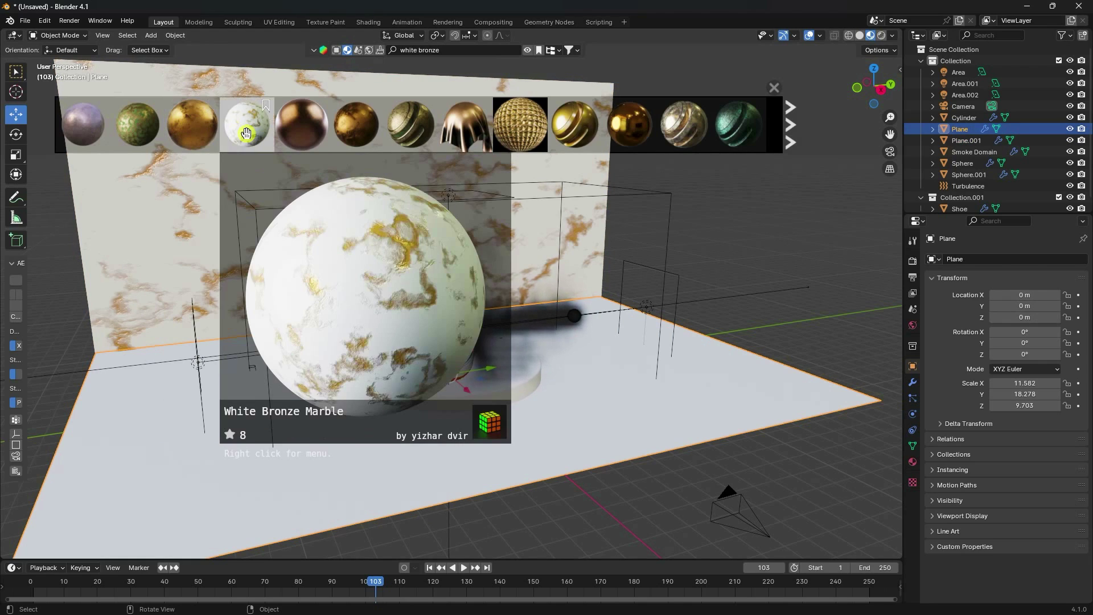
click(246, 134)
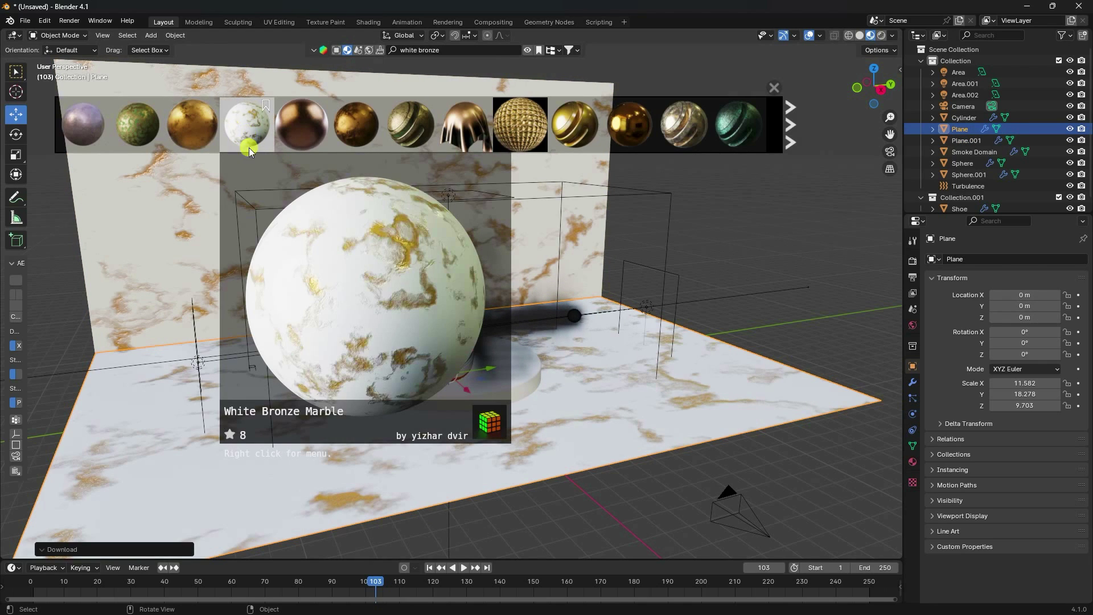
middle_drag(491, 371, 484, 377)
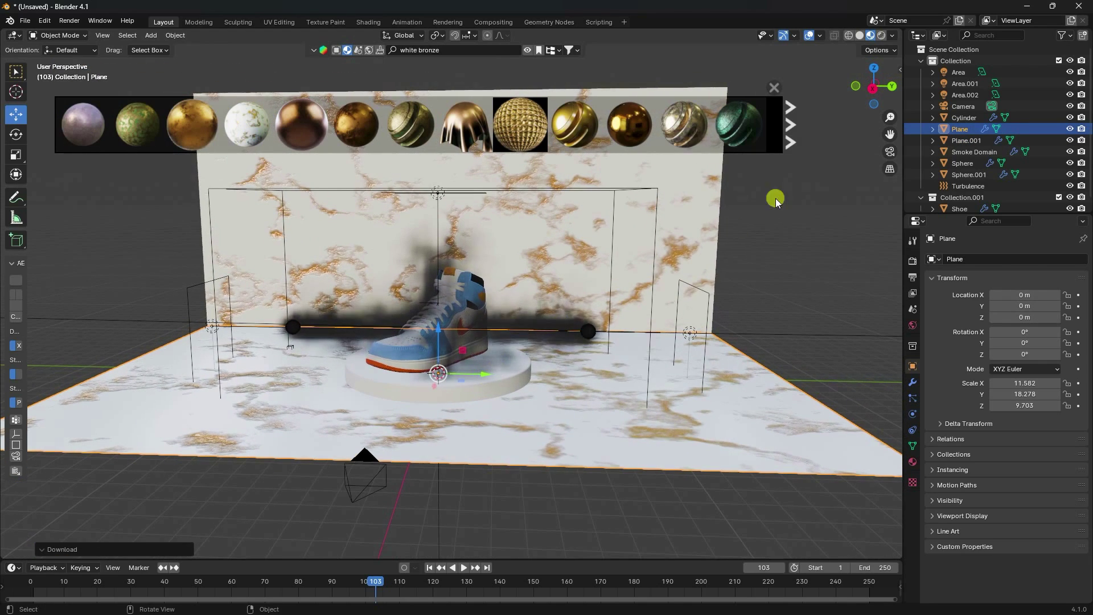
click(772, 91)
scroll(366, 439, up, 4)
middle_drag(388, 351, 357, 389)
click(357, 389)
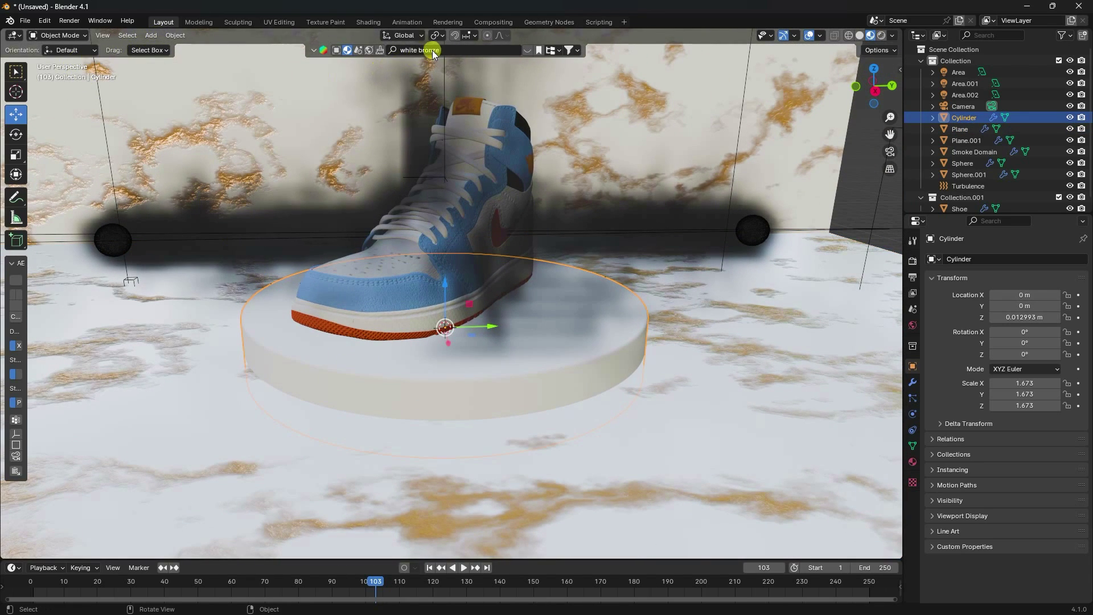
Apply the cracked white Marble from a BlenderKit marble search to the pedestal, then switch to Wireframe shading.
key(ctrl+a)
text(mar)
key(Return)
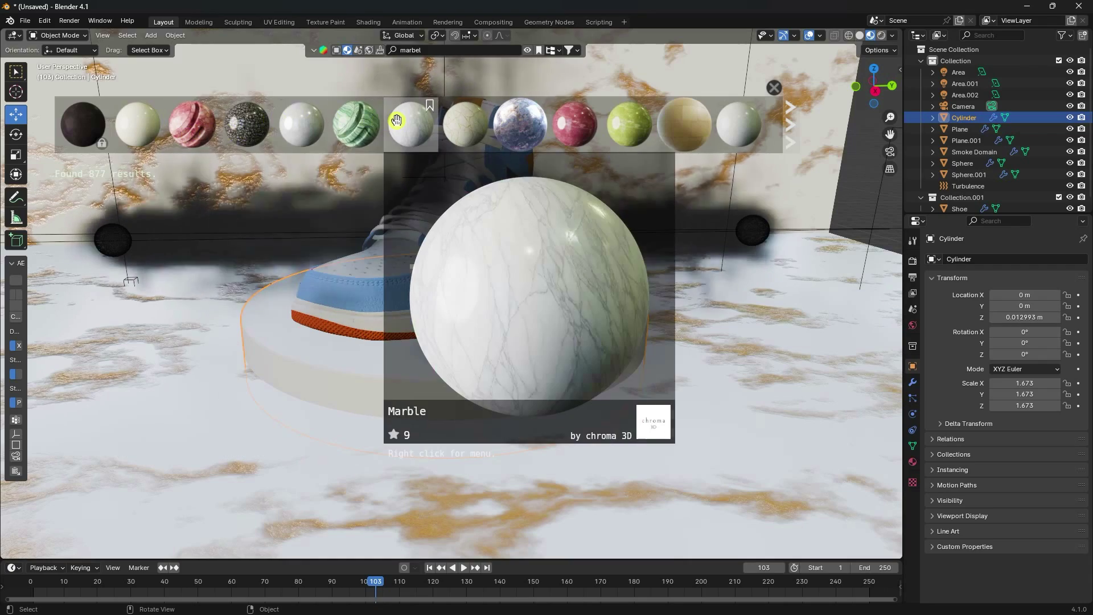
drag(462, 123, 361, 252)
scroll(399, 342, up, 3)
mouse_move(425, 407)
middle_down()
mouse_move(426, 374)
mouse_move(420, 391)
mouse_move(377, 363)
mouse_move(394, 368)
middle_up()
scroll(416, 397, down, 3)
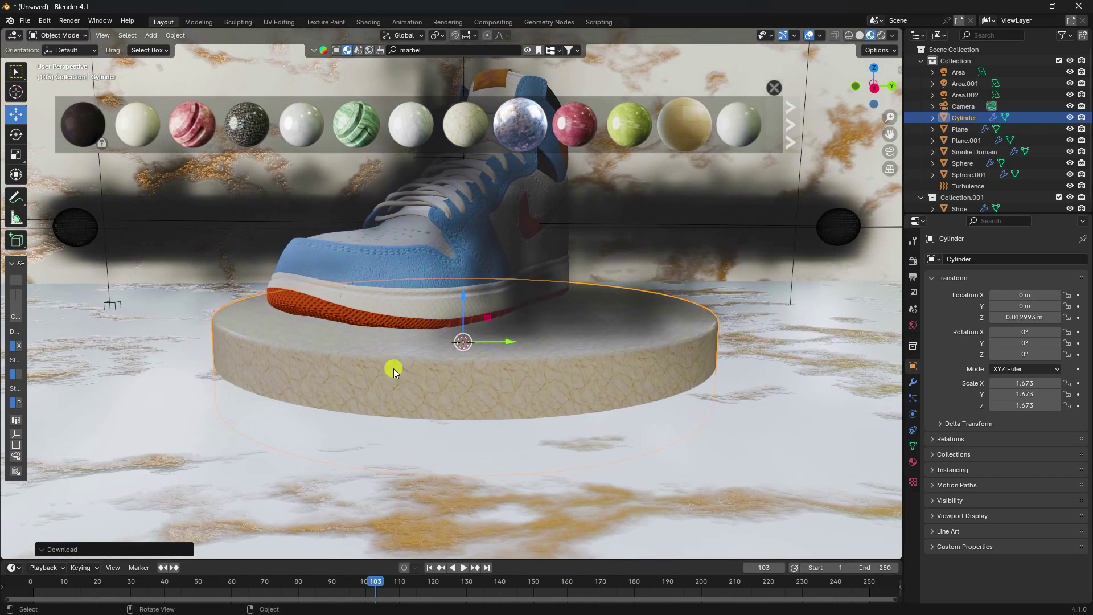
click(849, 36)
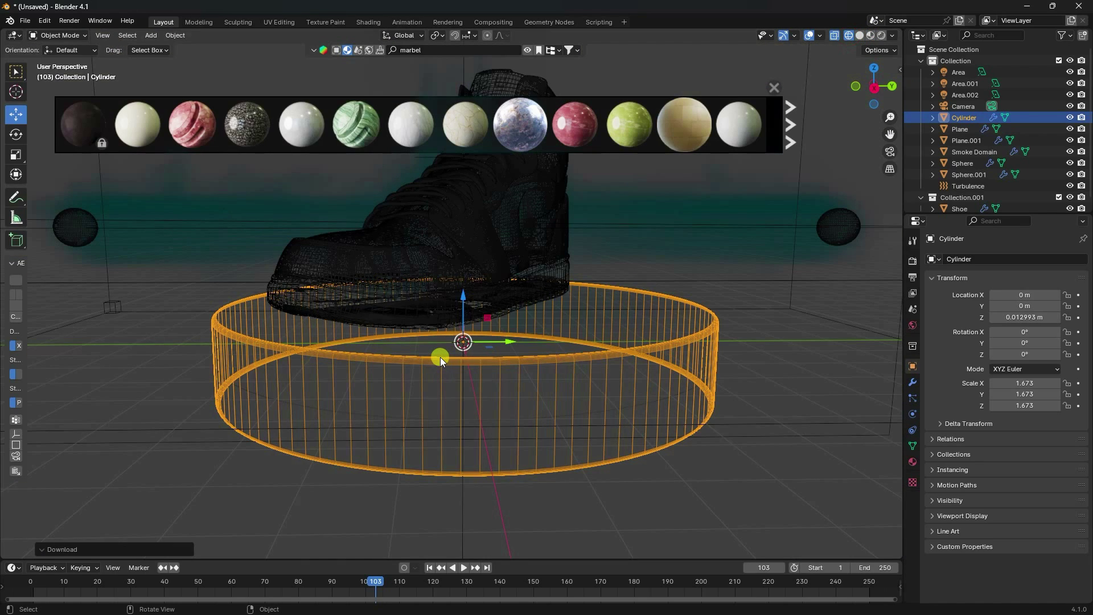
From the front view, apply the pedestal's Bevel modifier permanently.
key(KP_1)
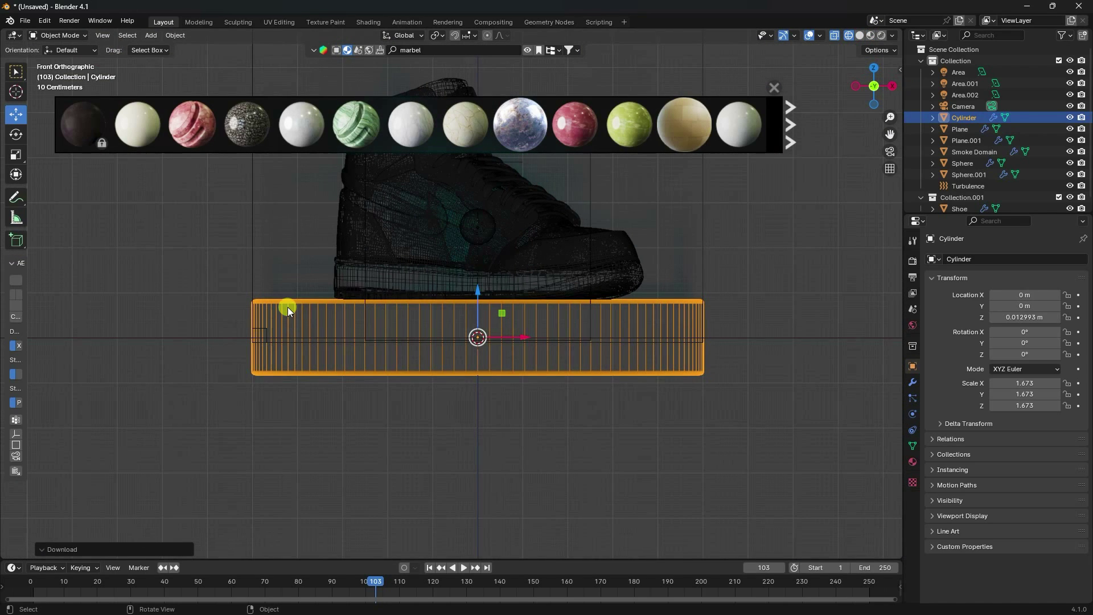
click(913, 382)
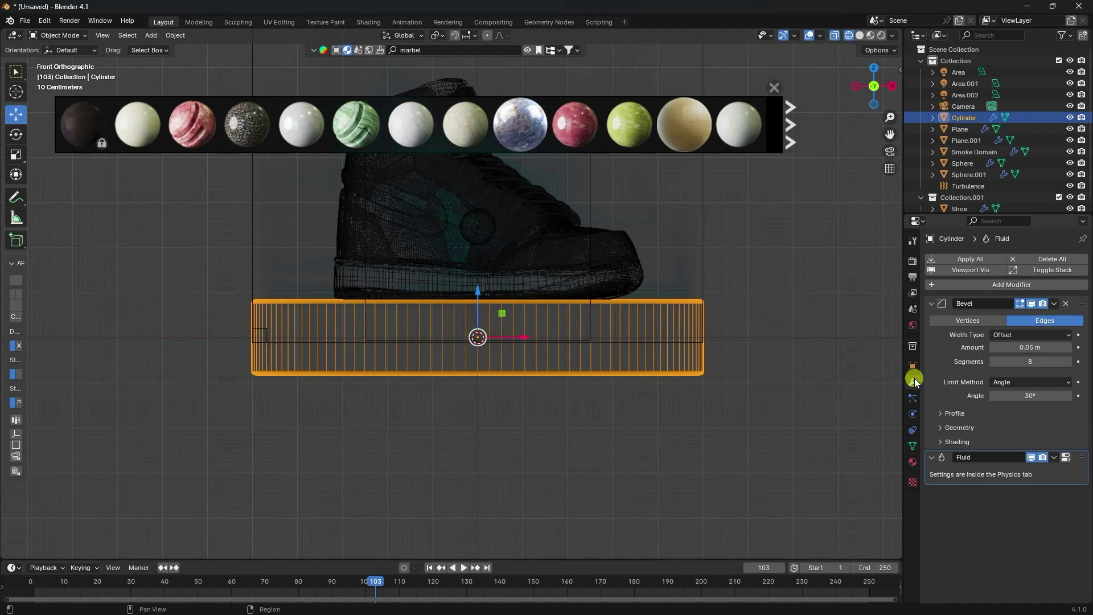
click(1060, 306)
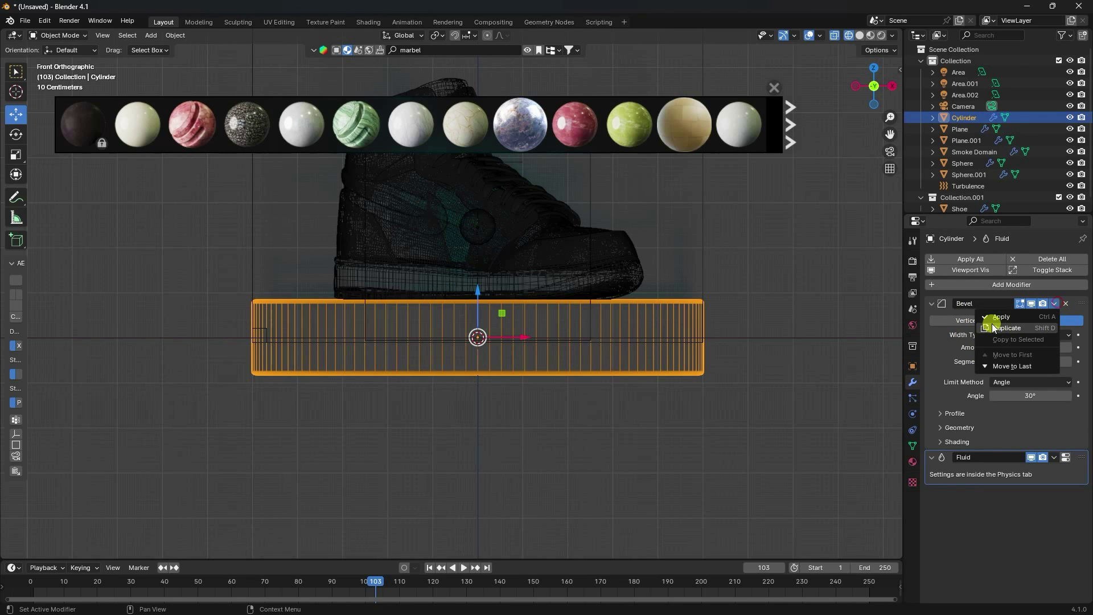
click(1003, 317)
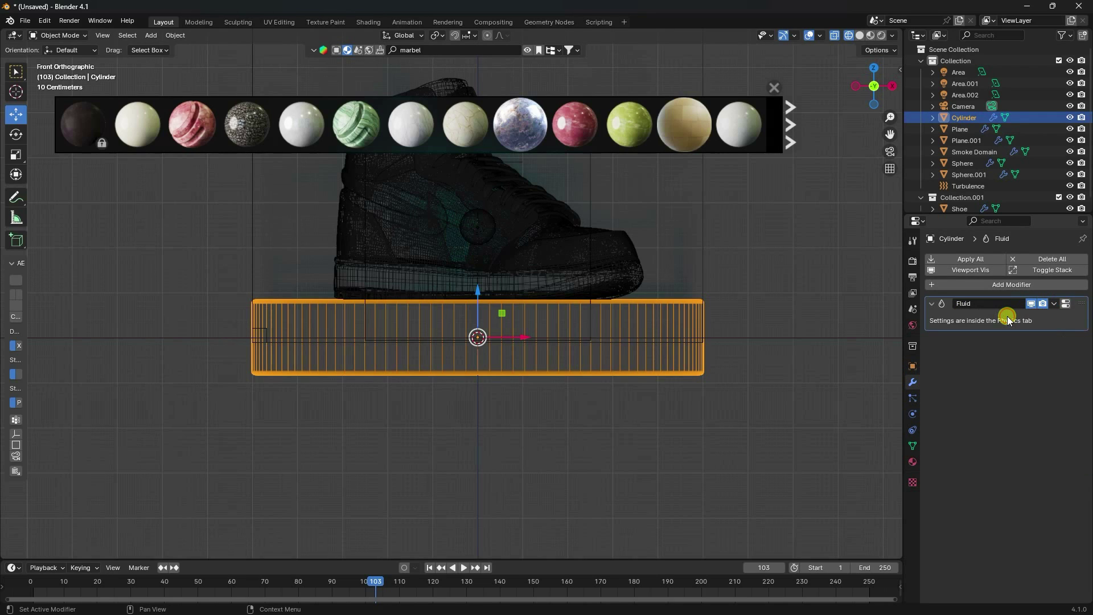
In Edit Mode with face selection, box-select the pedestal's top edge row.
click(73, 38)
click(60, 61)
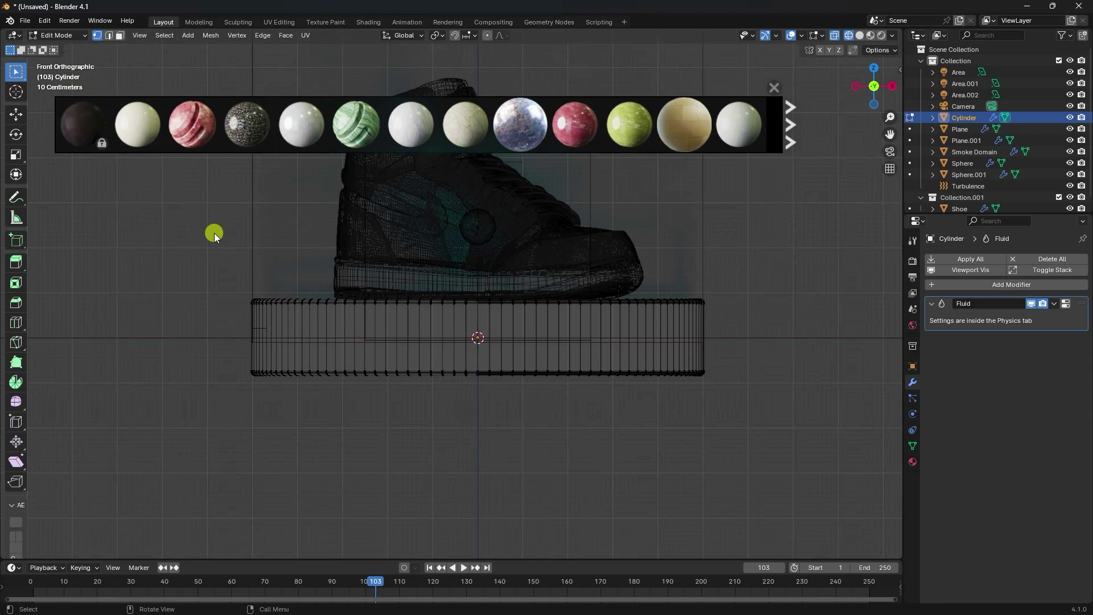
click(119, 36)
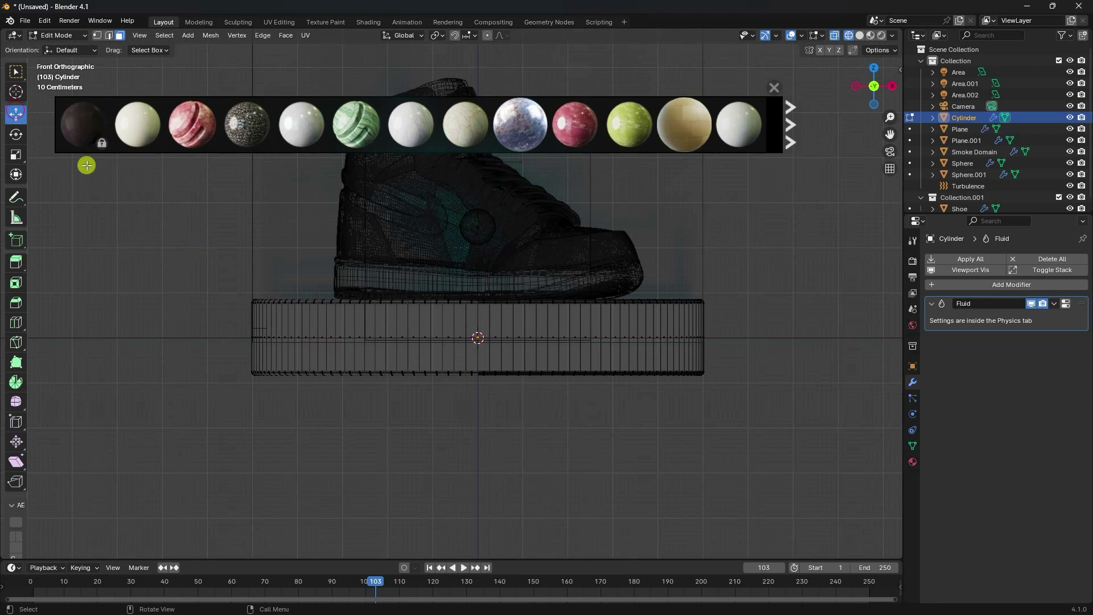
click(16, 71)
click(72, 99)
drag(199, 257, 834, 330)
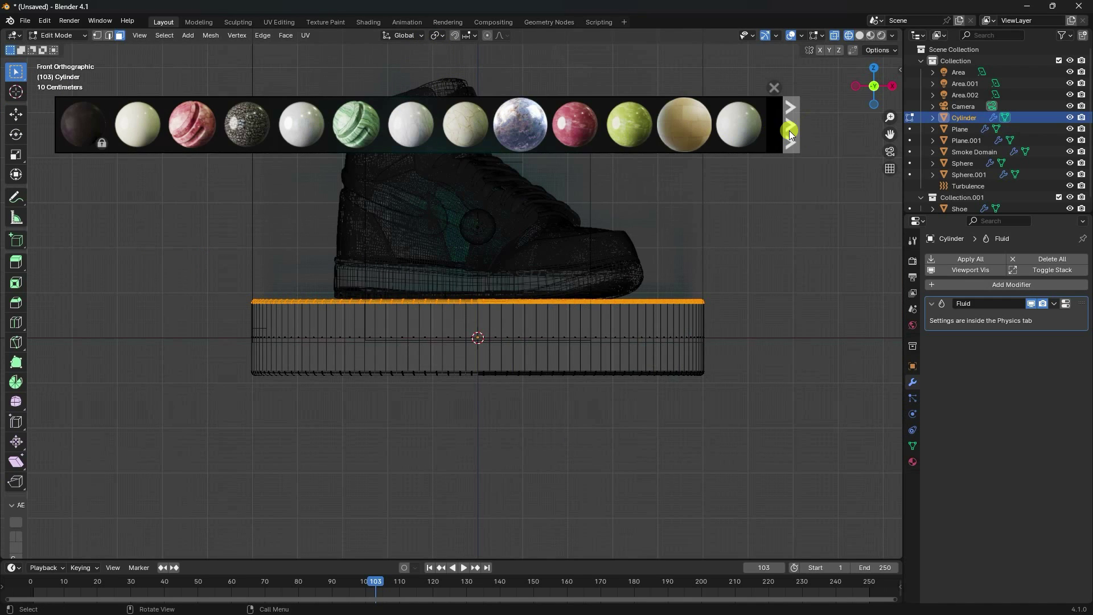
Page further through the marble material results and return the cylinder to Object Mode.
click(789, 127)
click(790, 131)
click(790, 131)
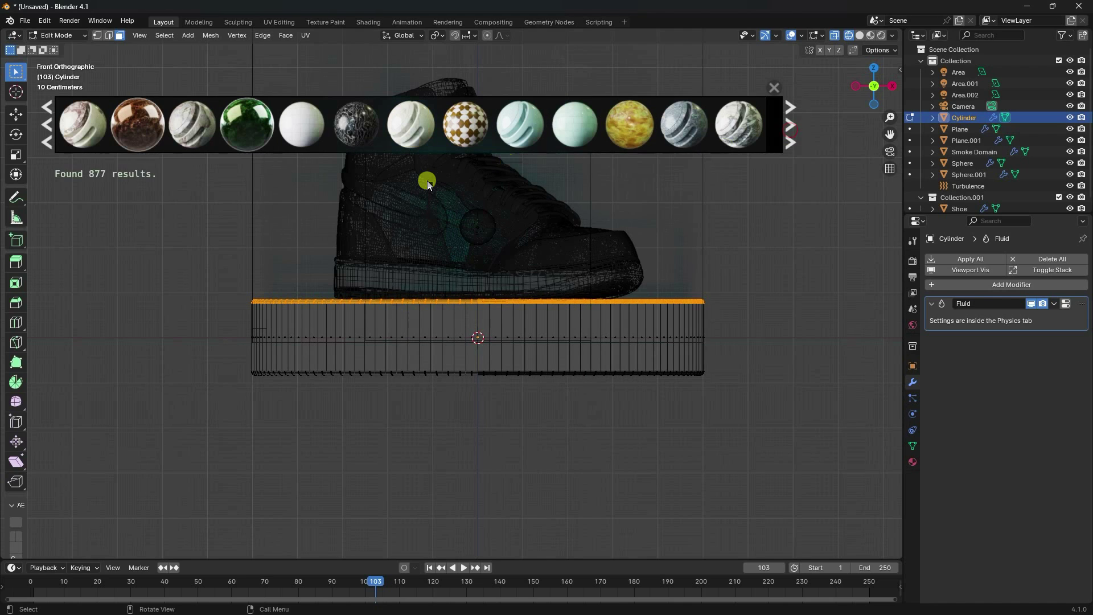
mouse_move(411, 124)
middle_drag(410, 124, 404, 165)
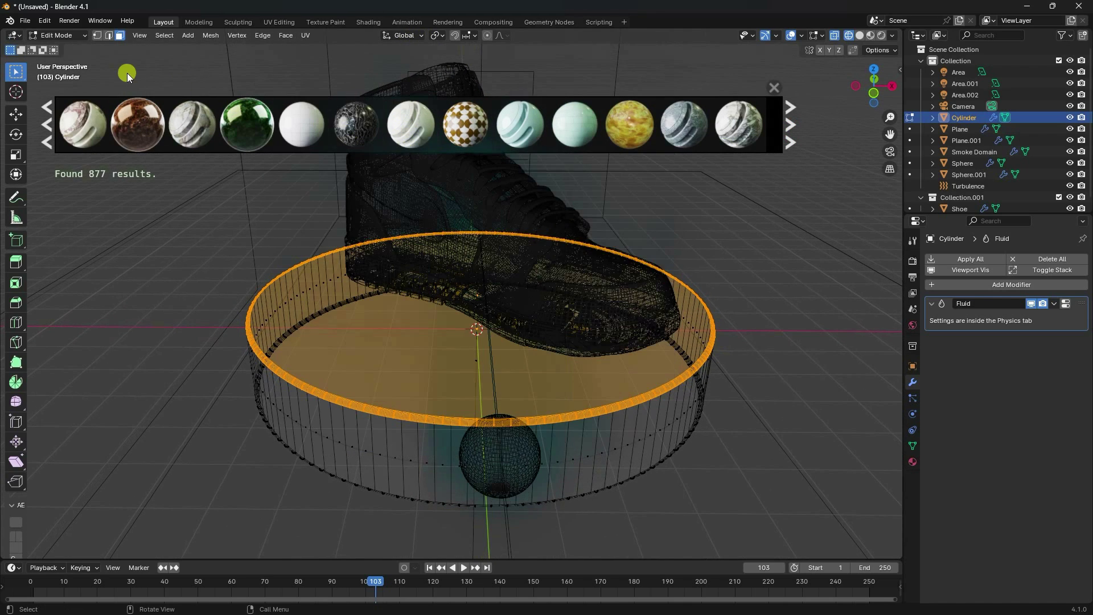
click(66, 34)
click(70, 49)
click(425, 51)
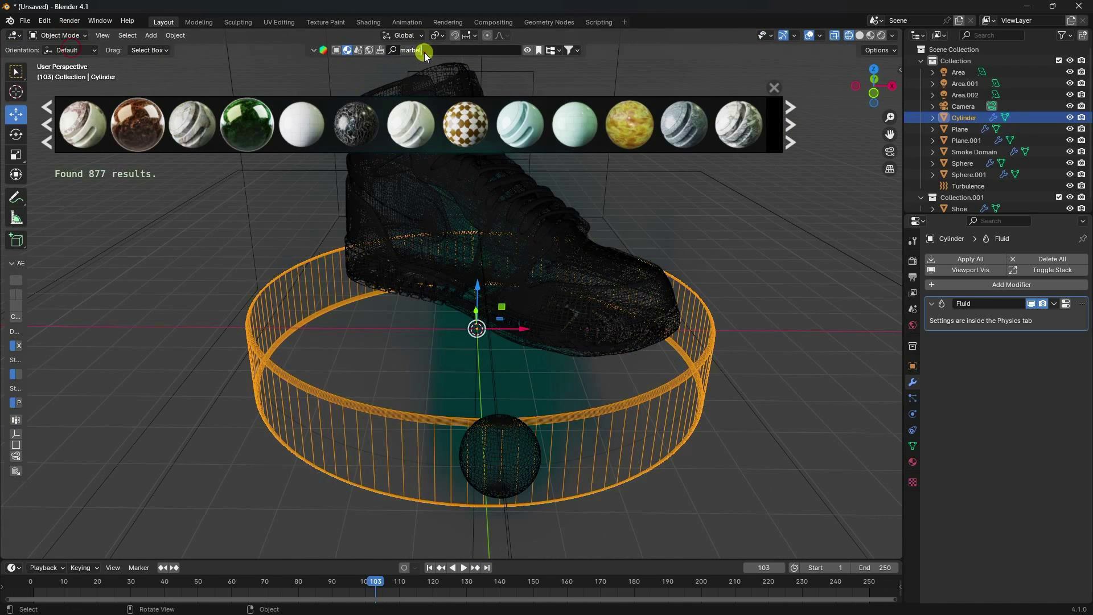
Search BlenderKit for 'gold' materials.
text(gold)
key(Return)
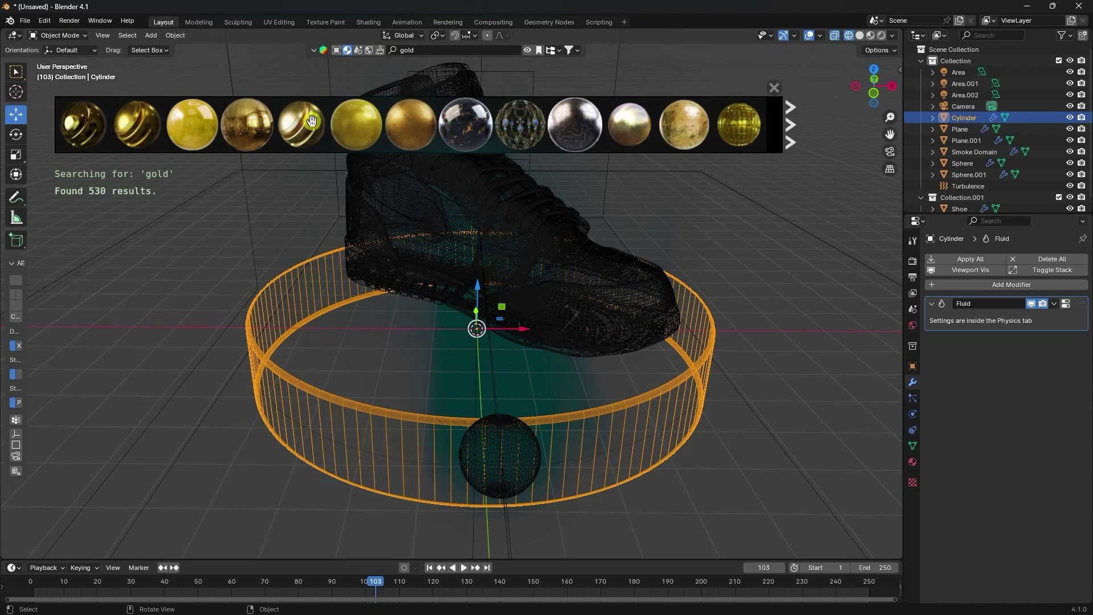
mouse_move(154, 135)
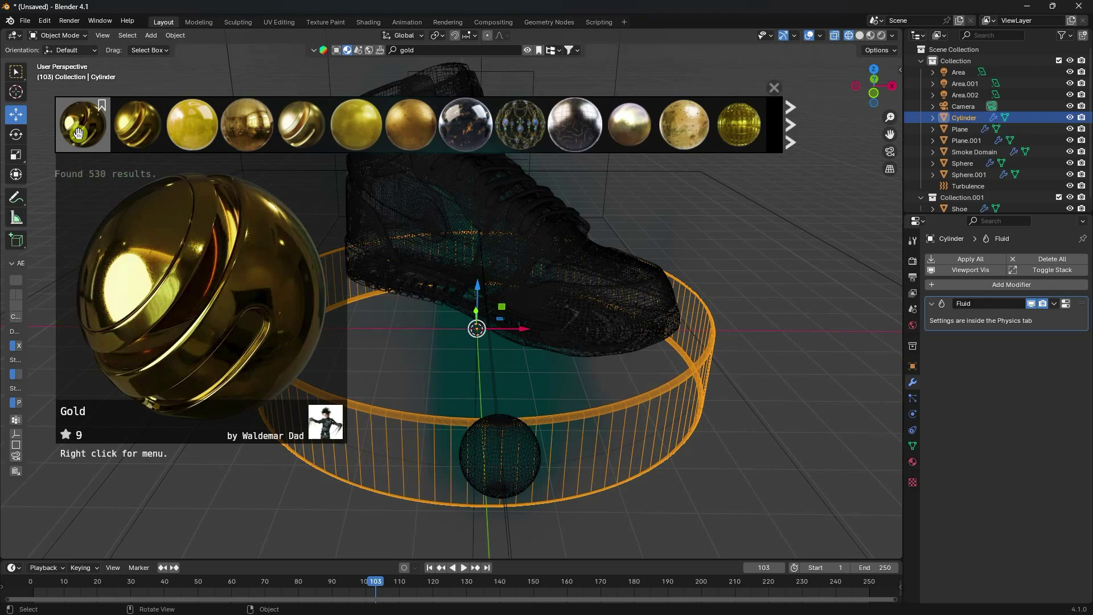
mouse_move(750, 117)
scroll(245, 116, down, 3)
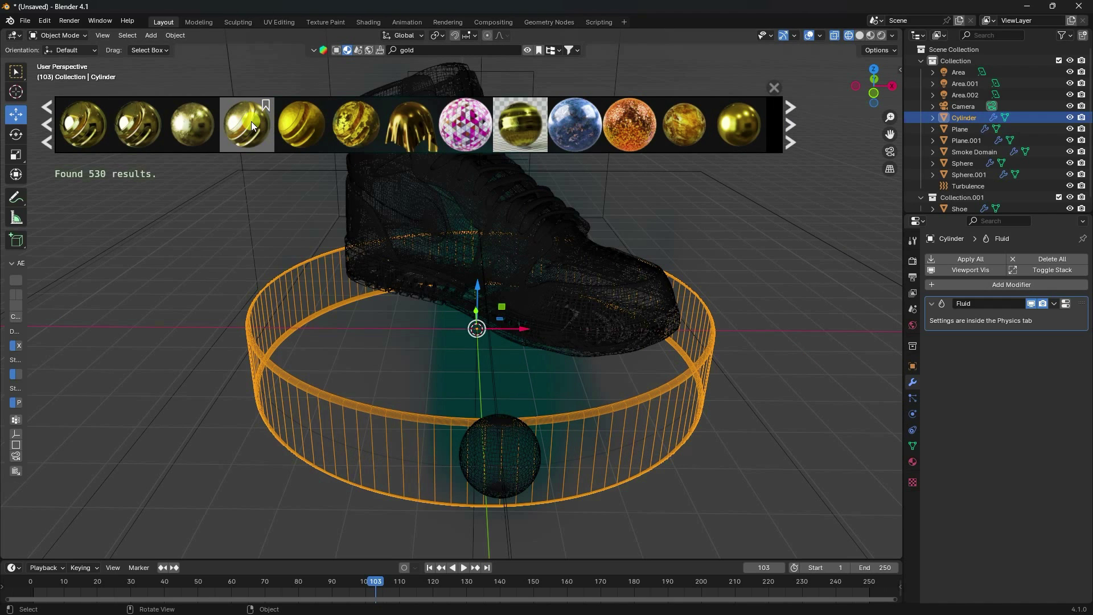
Add a new material slot to the pedestal cylinder and drop Gold Sheen onto it.
key(KP_1)
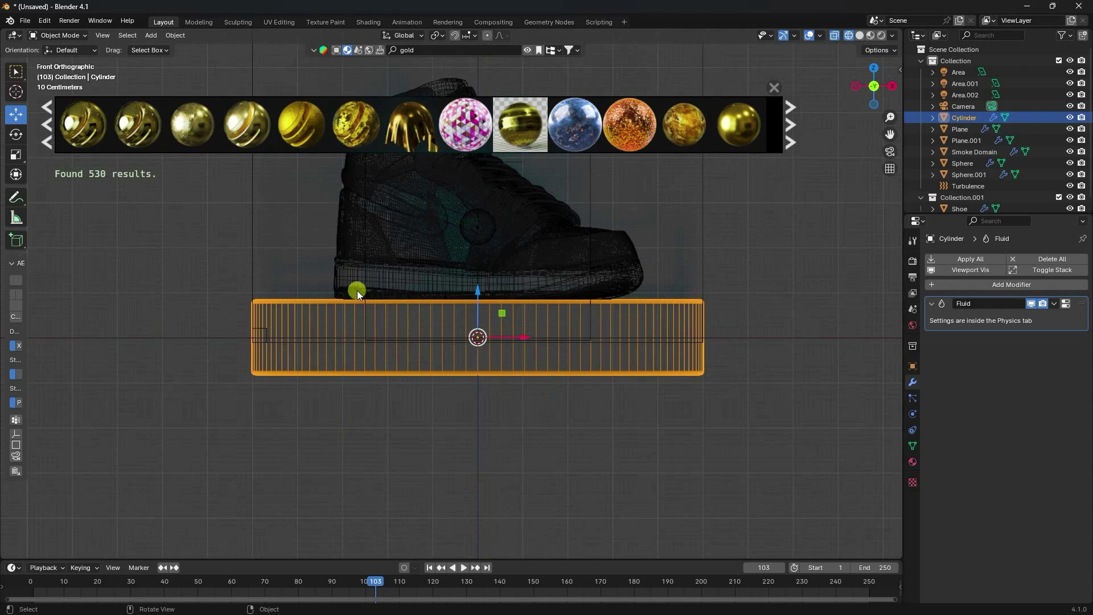
click(77, 36)
click(72, 60)
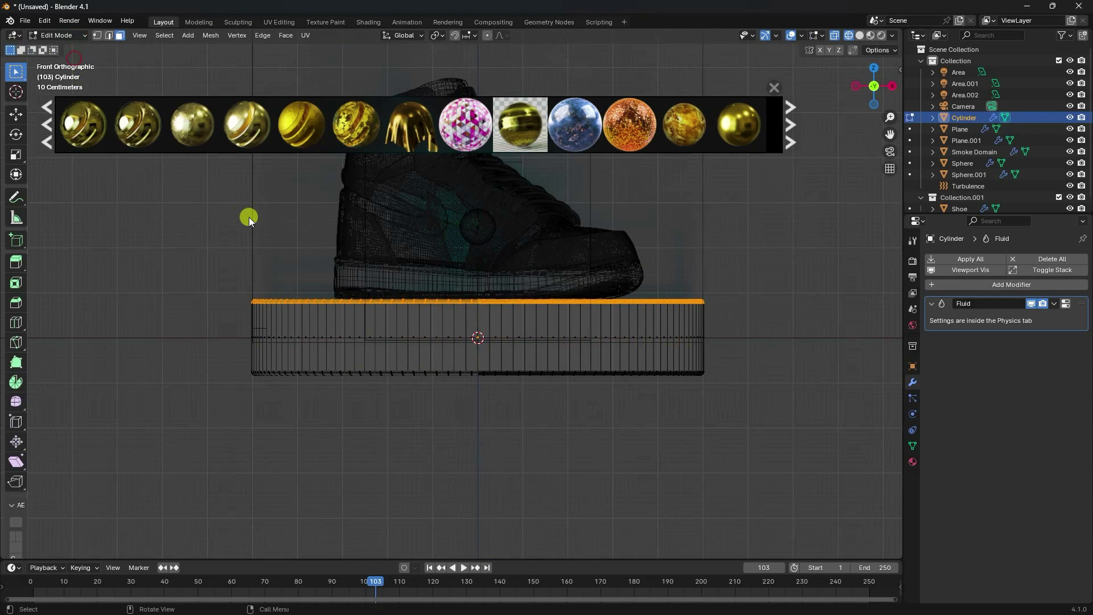
click(912, 462)
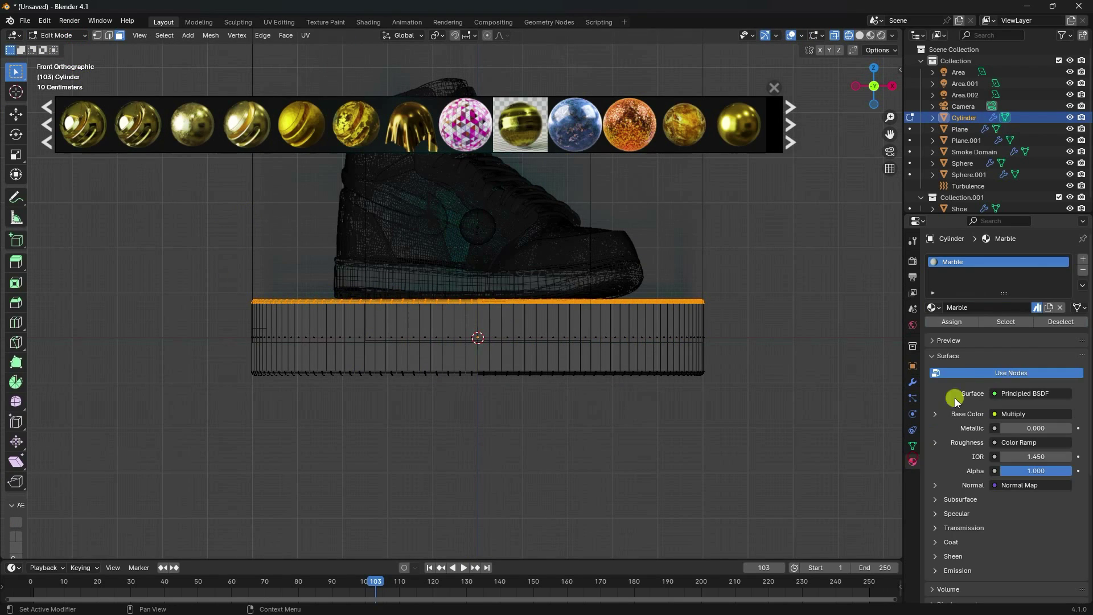
click(1083, 259)
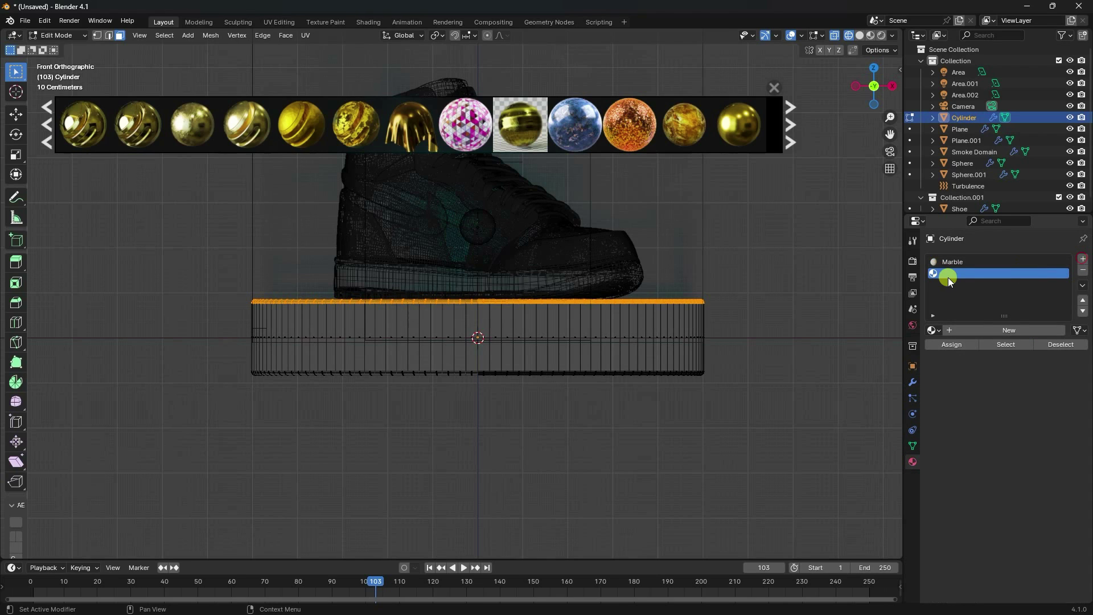
drag(246, 124, 505, 305)
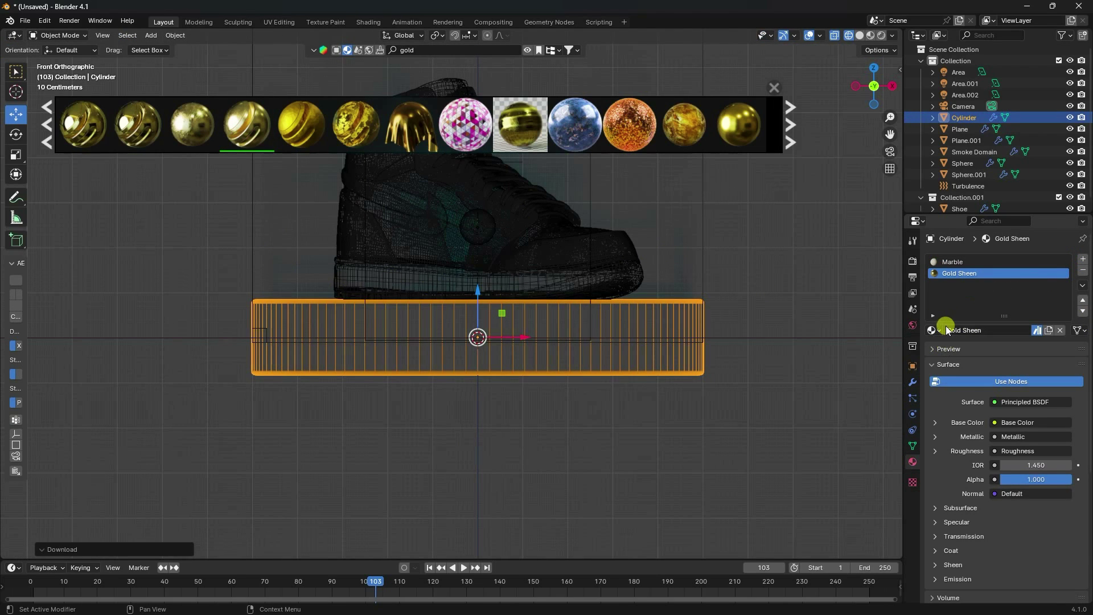
Box-select the cylinder's top rim in Edit Mode and assign Gold Sheen to it.
key(Tab)
scroll(131, 247, up, 2)
drag(132, 249, 880, 338)
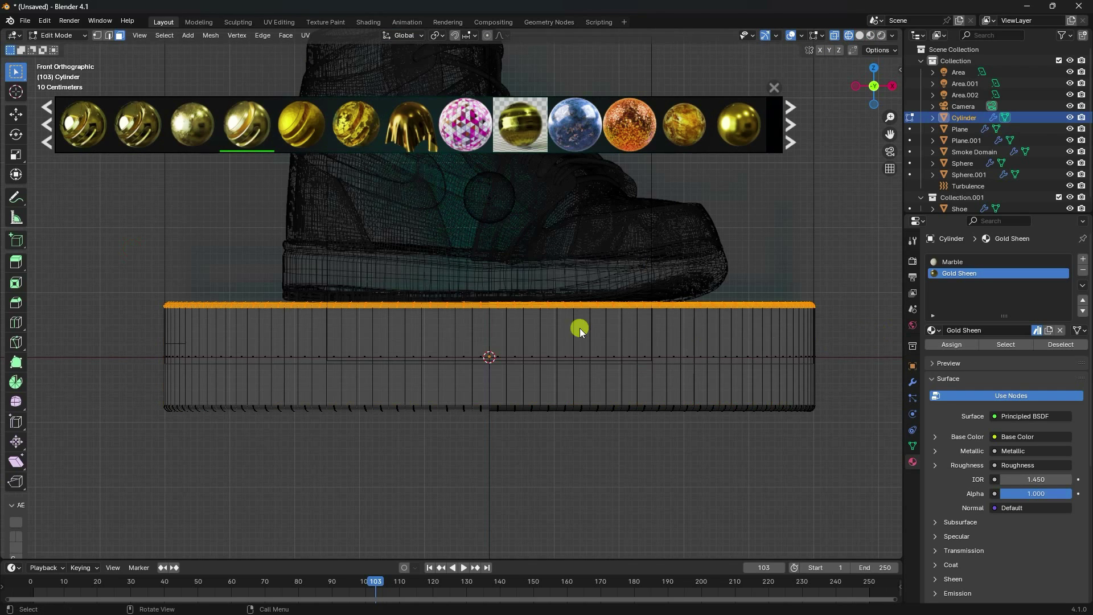
scroll(234, 295, up, 3)
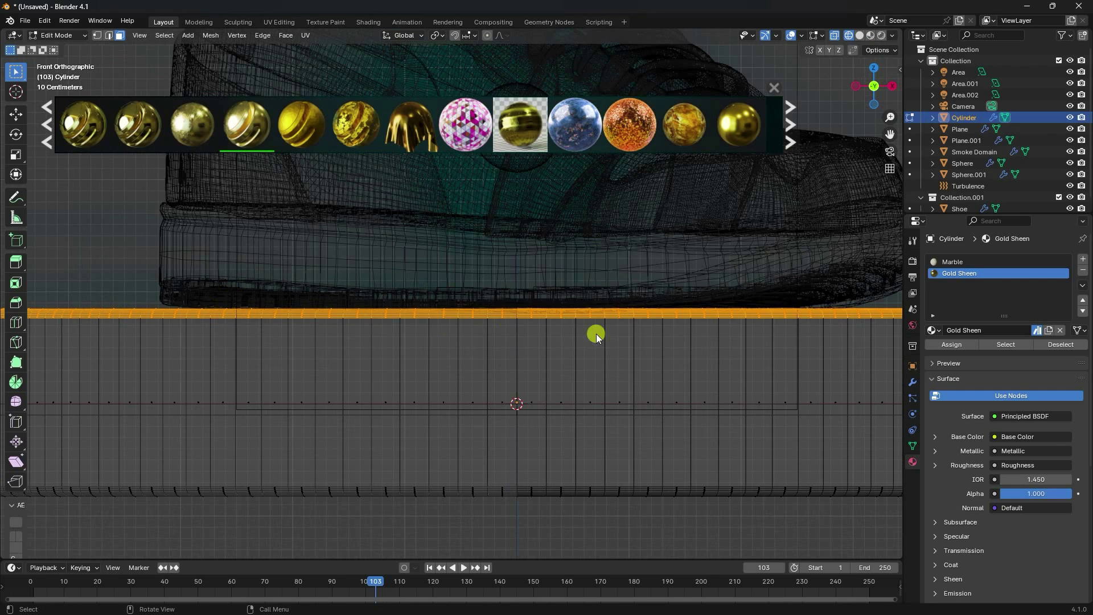
click(955, 346)
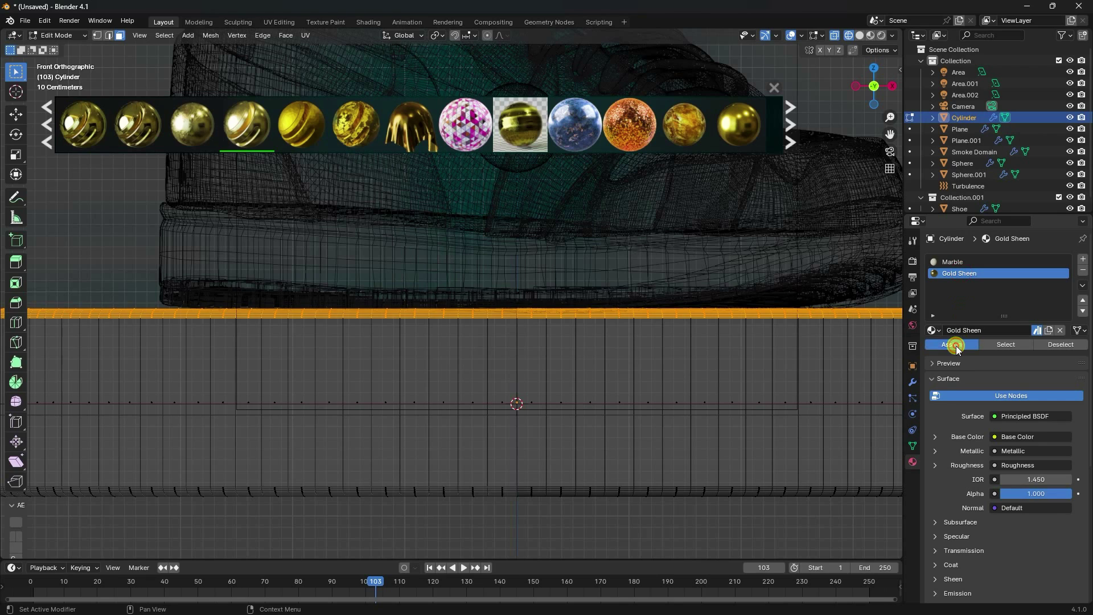
Assign Gold Sheen to the second rim band and view the result in Material Preview.
scroll(472, 367, down, 2)
drag(847, 461, 102, 384)
click(949, 344)
middle_drag(433, 239, 469, 327)
click(870, 35)
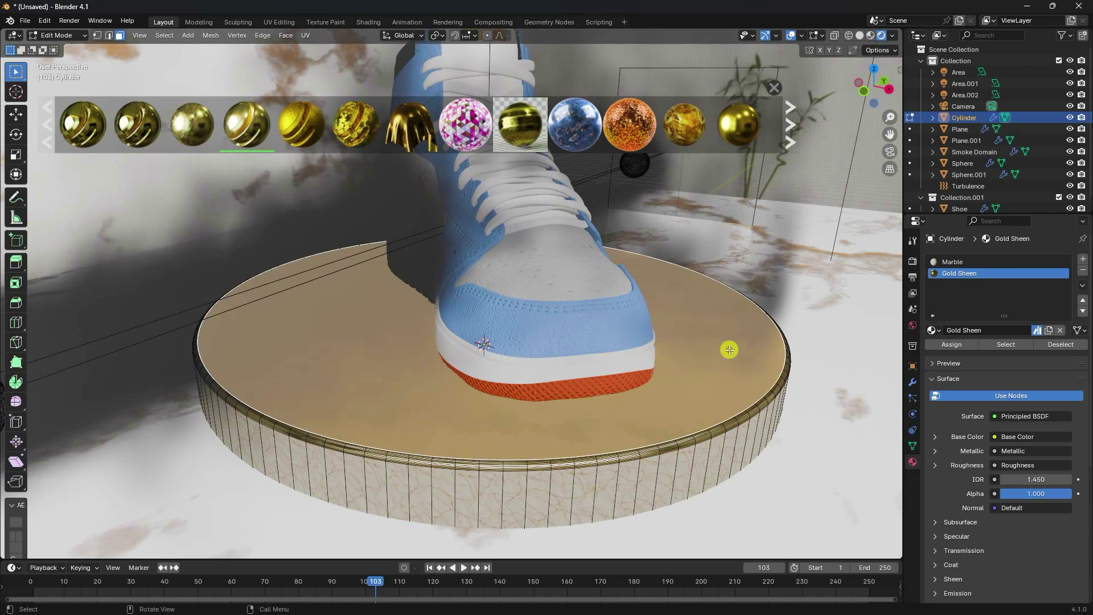
Assign the Marble slot to the cylinder's top face and return to Object Mode.
click(728, 349)
click(948, 262)
click(952, 344)
click(53, 35)
click(55, 49)
View the scene through the camera in Rendered shading at frame 1, with the asset bar closed.
middle_drag(609, 395, 402, 456)
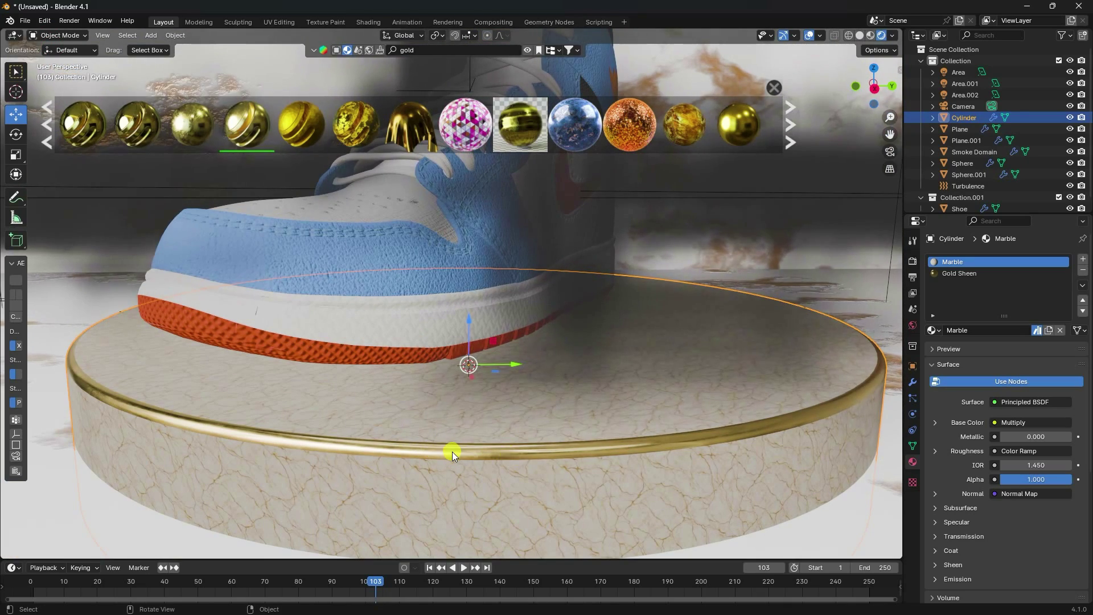
key(KP_0)
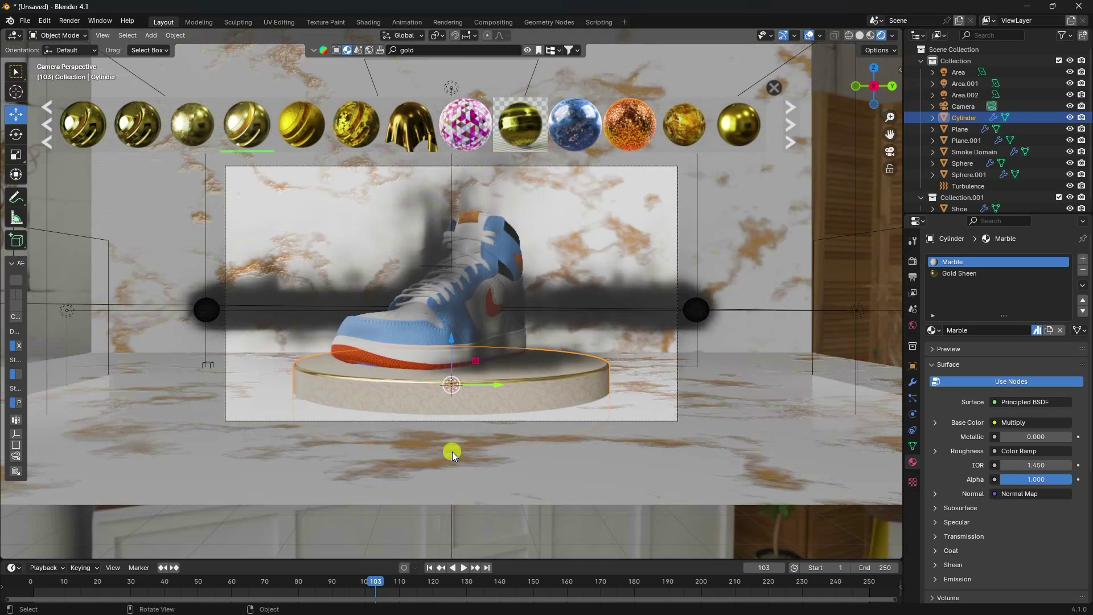
click(871, 35)
scroll(428, 292, up, 3)
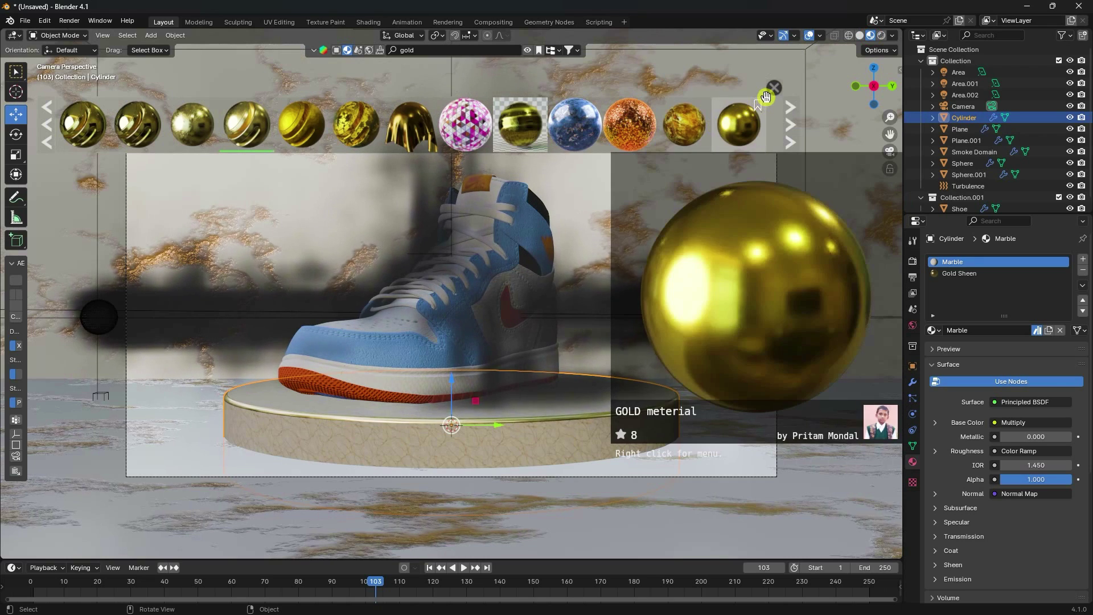
click(774, 89)
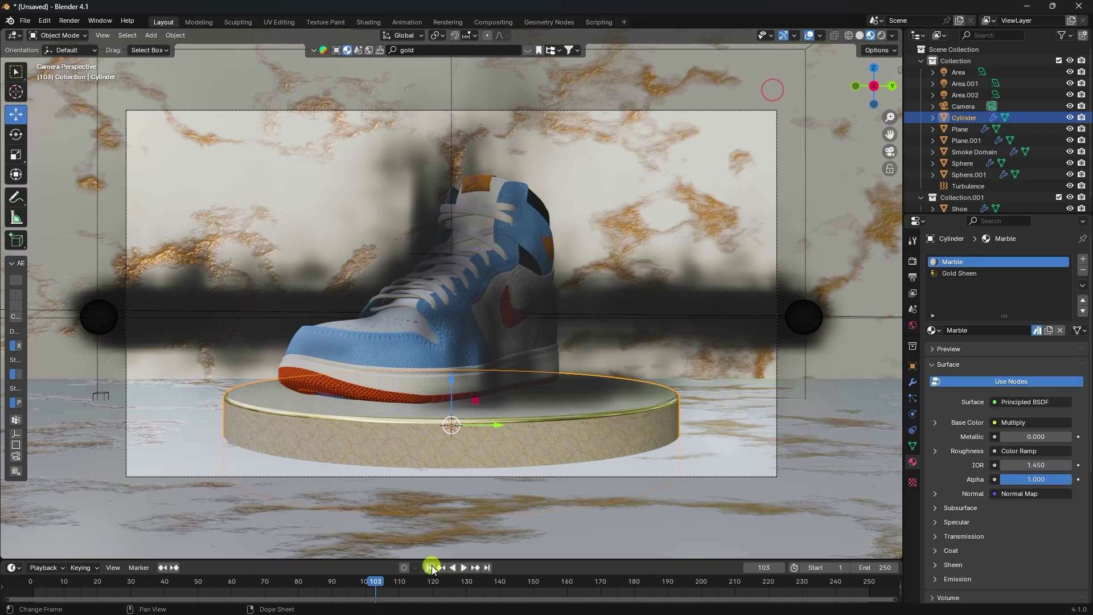
click(430, 567)
scroll(374, 392, up, 2)
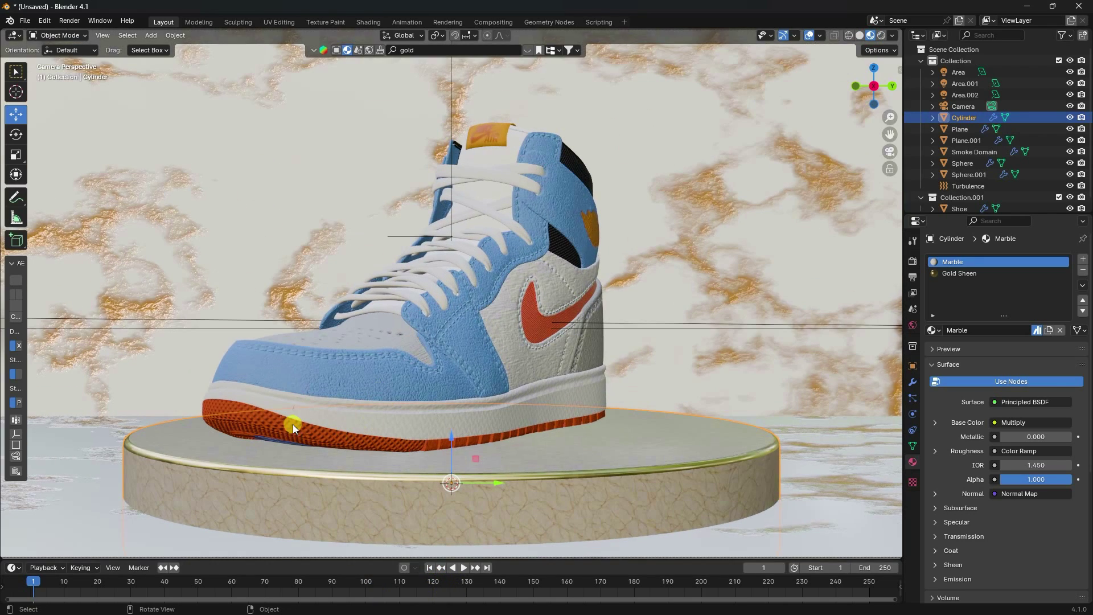
scroll(258, 405, down, 2)
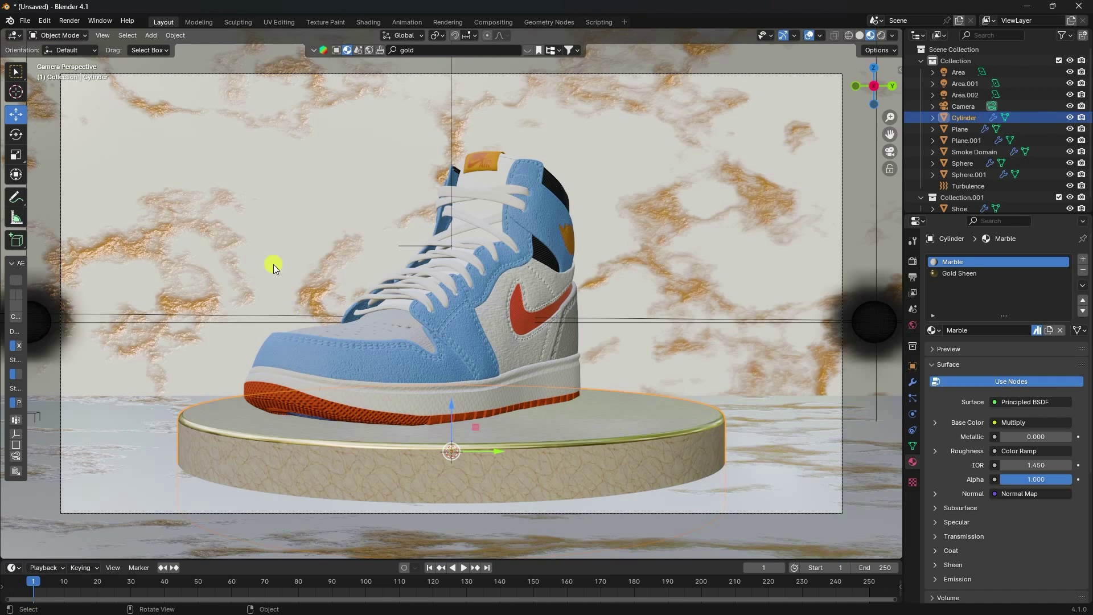
click(249, 206)
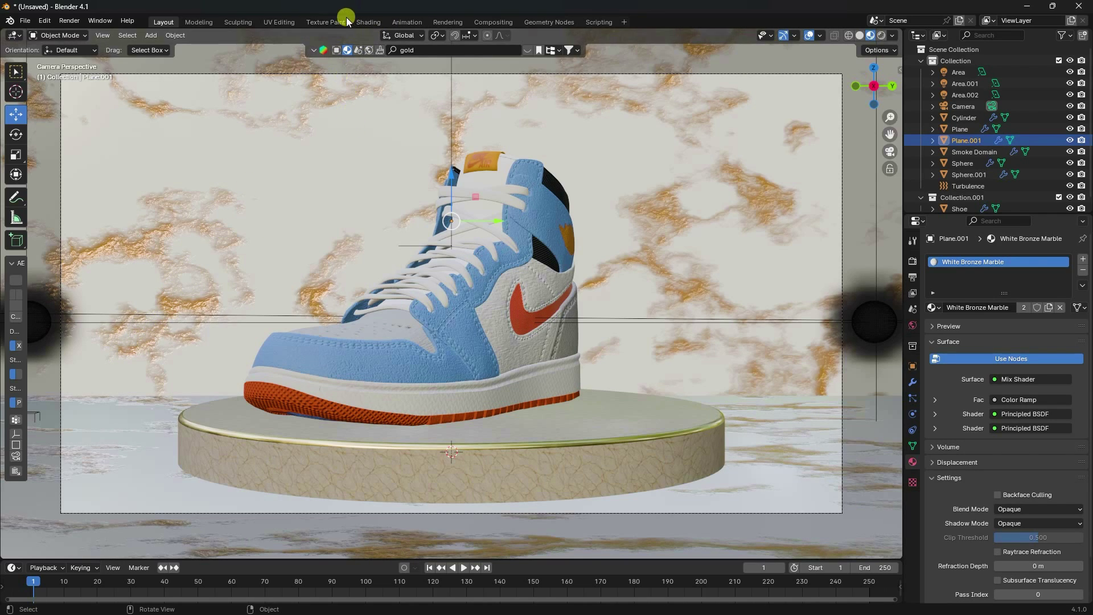
In the Shading workspace, set the marble floor's Mapping scale to 2.5, 2.5 and 2.
click(367, 22)
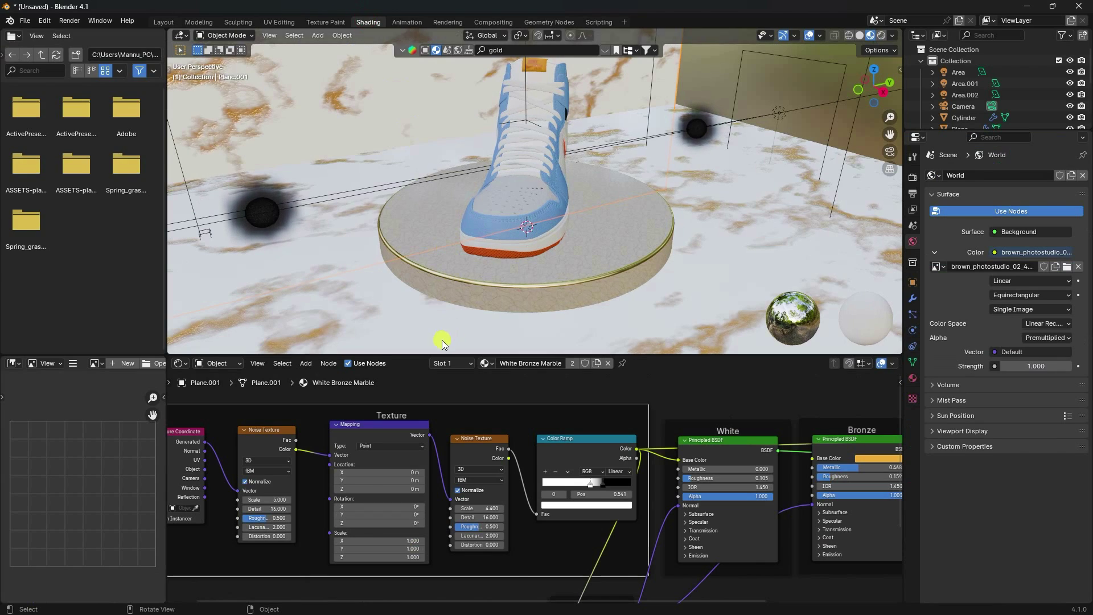
scroll(377, 535, up, 3)
scroll(455, 515, down, 4)
scroll(462, 512, up, 2)
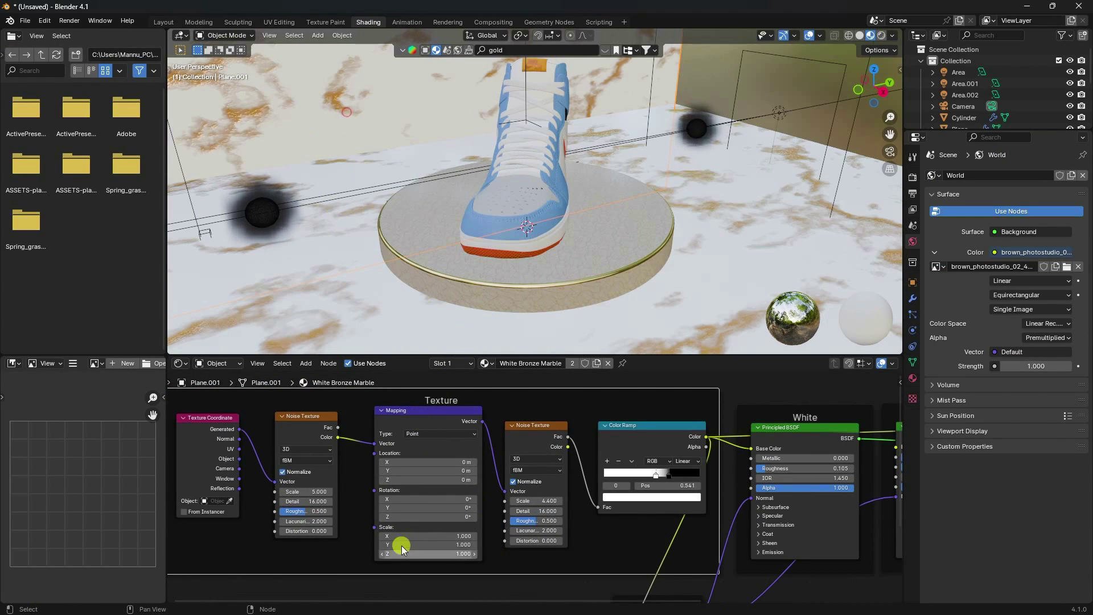
click(370, 326)
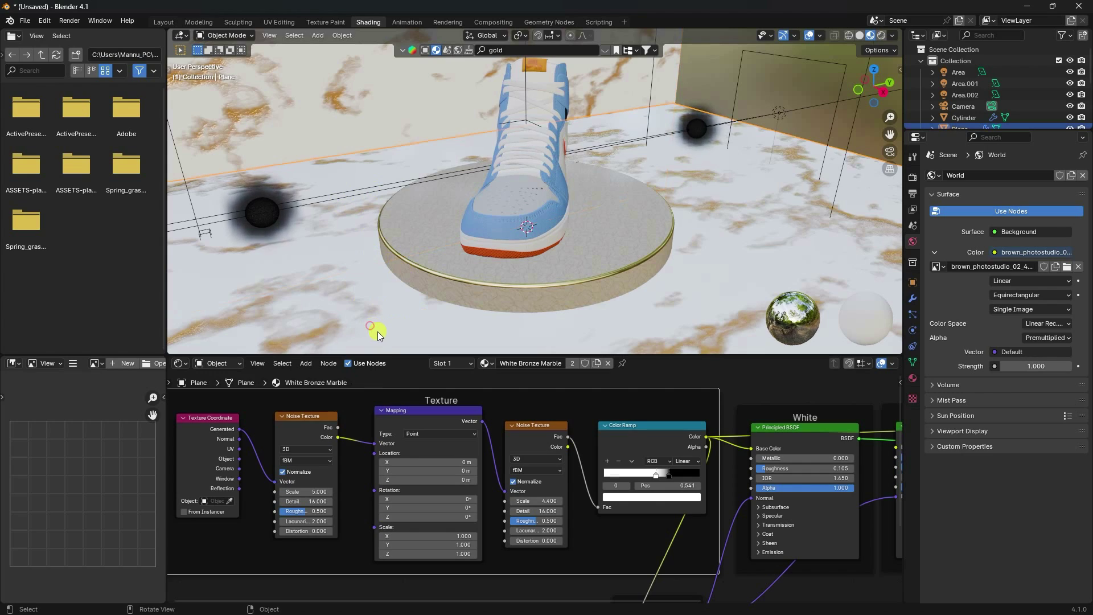
scroll(406, 543, up, 2)
click(422, 506)
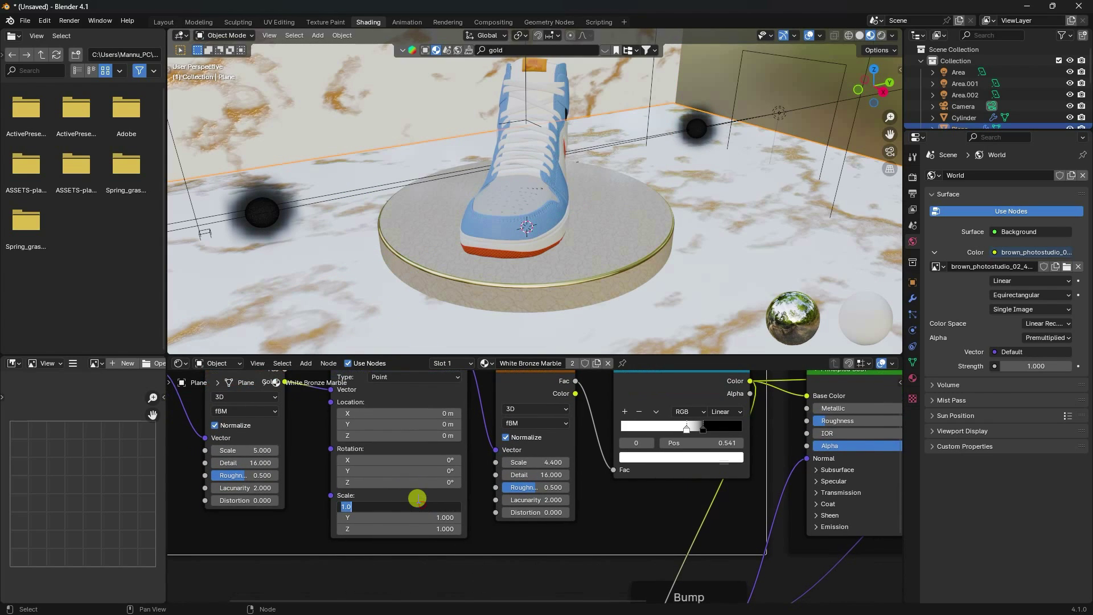
text(2.5)
key(Tab)
text(2.5)
key(Tab)
text(2)
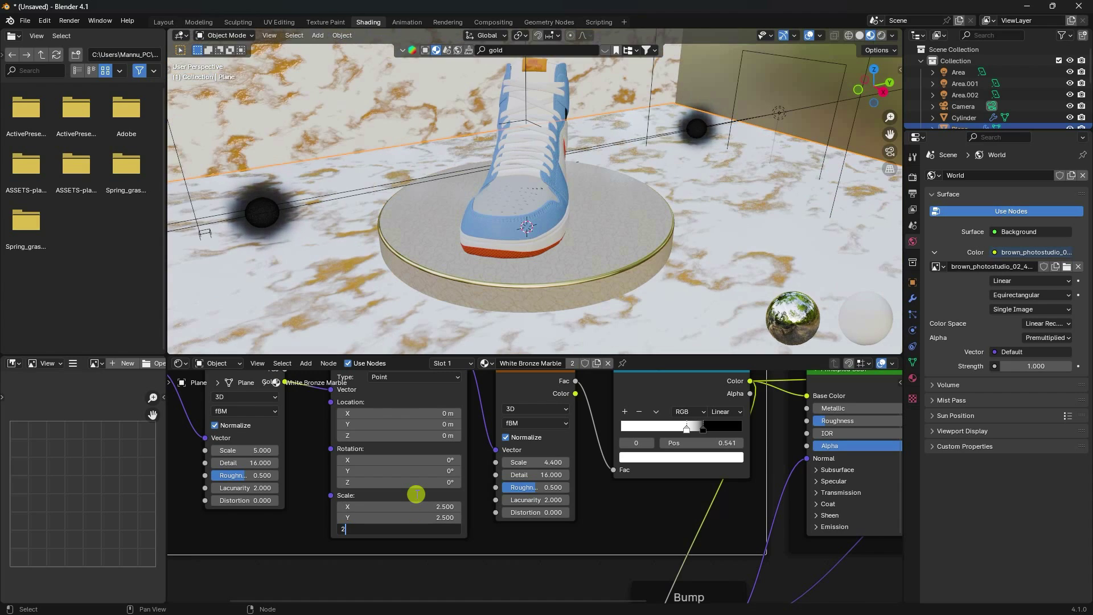
key(Return)
Set the backdrop Plane.001's Mapping scale to 3 on X, Y and Z.
key(KP_0)
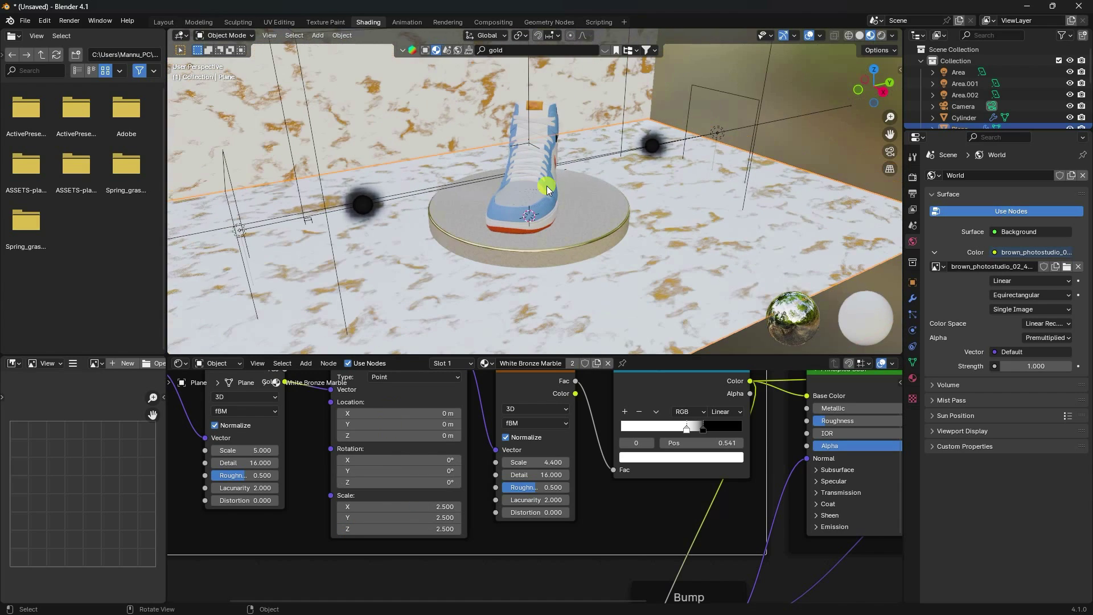
click(433, 305)
click(424, 505)
key(Tab)
text(3)
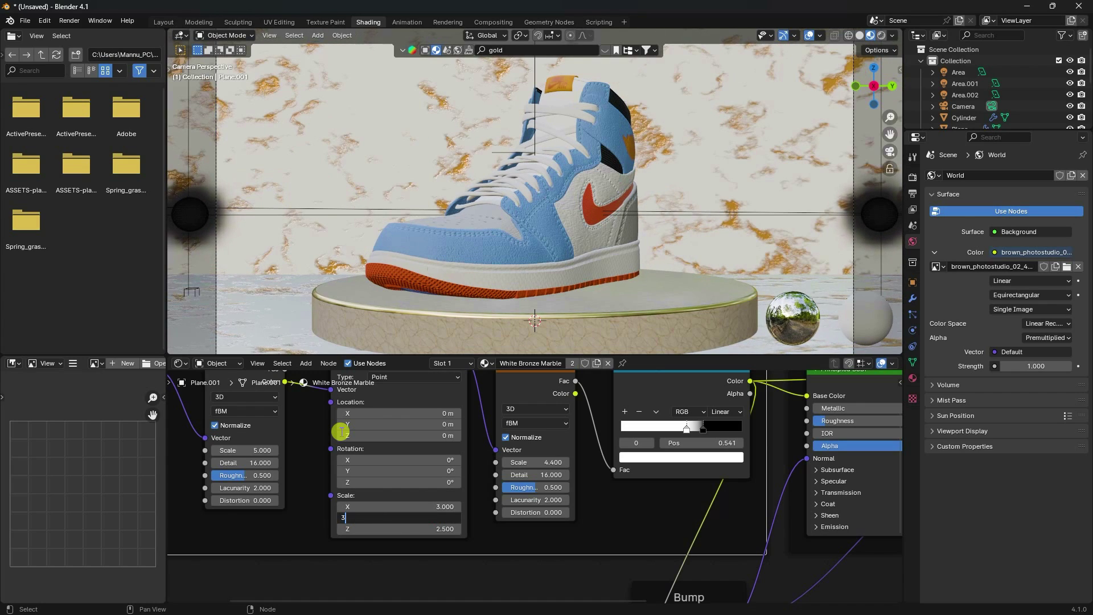
key(Tab)
text(3)
key(Return)
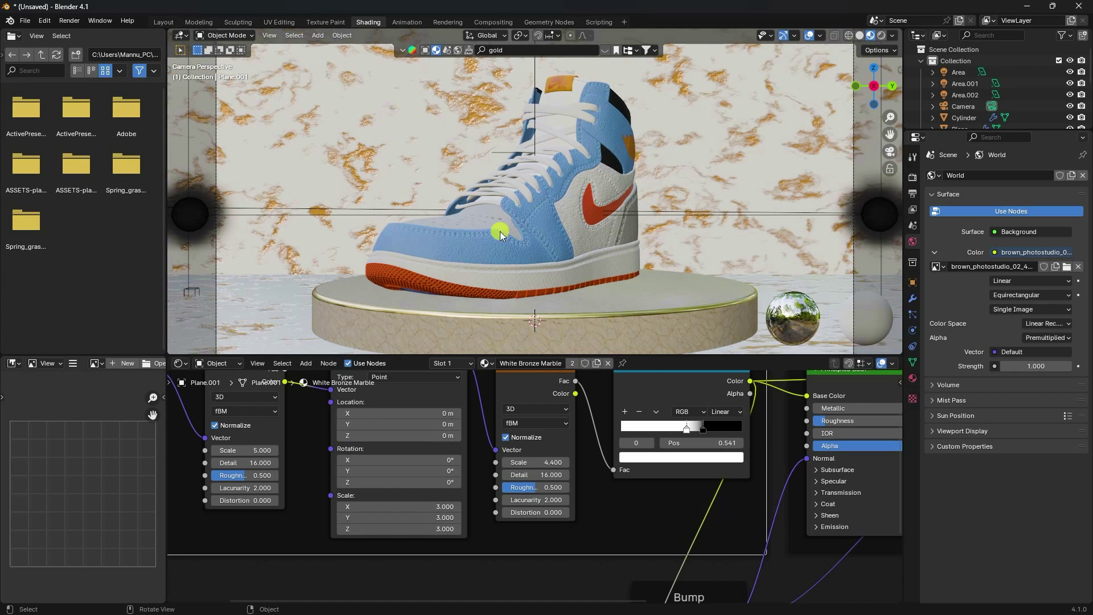
click(163, 21)
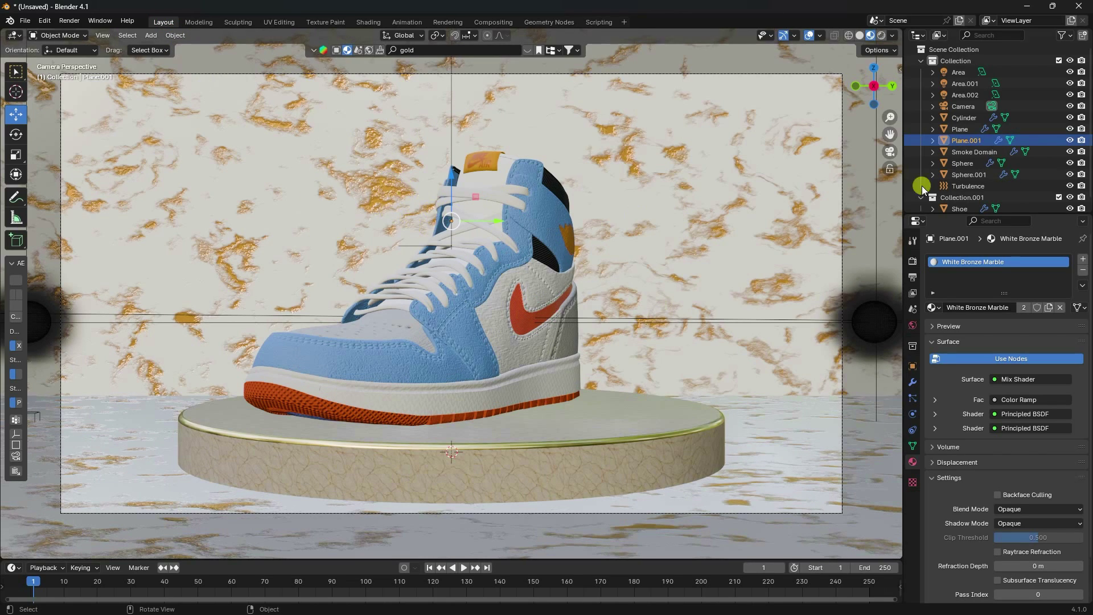
Switch rendering to Cycles on GPU Compute, enable Viewport Denoise and set render Max Samples to 128.
click(921, 264)
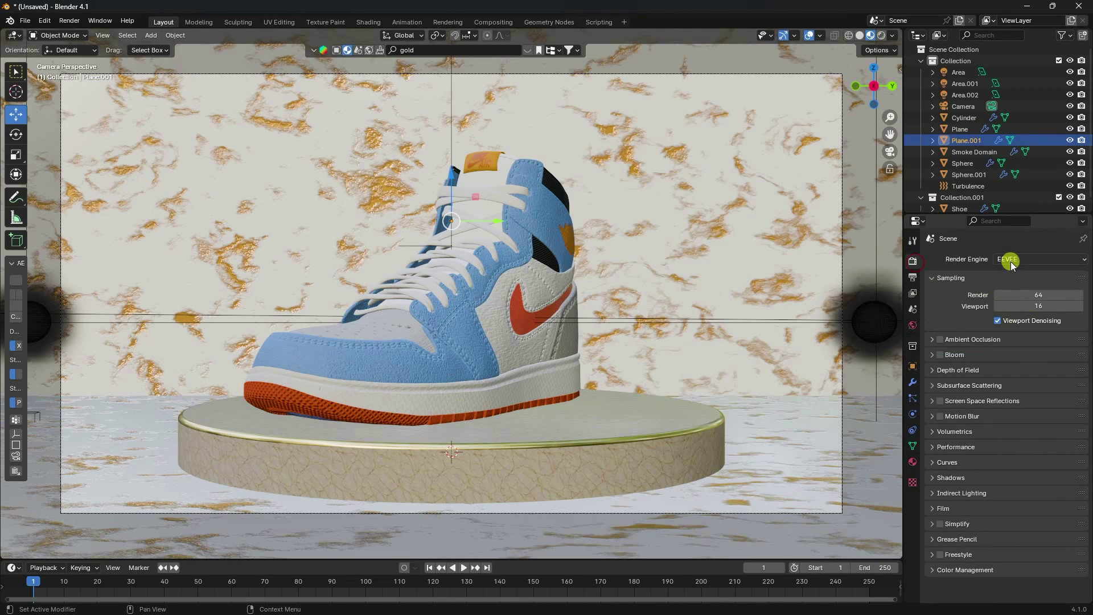
click(1009, 259)
click(1006, 298)
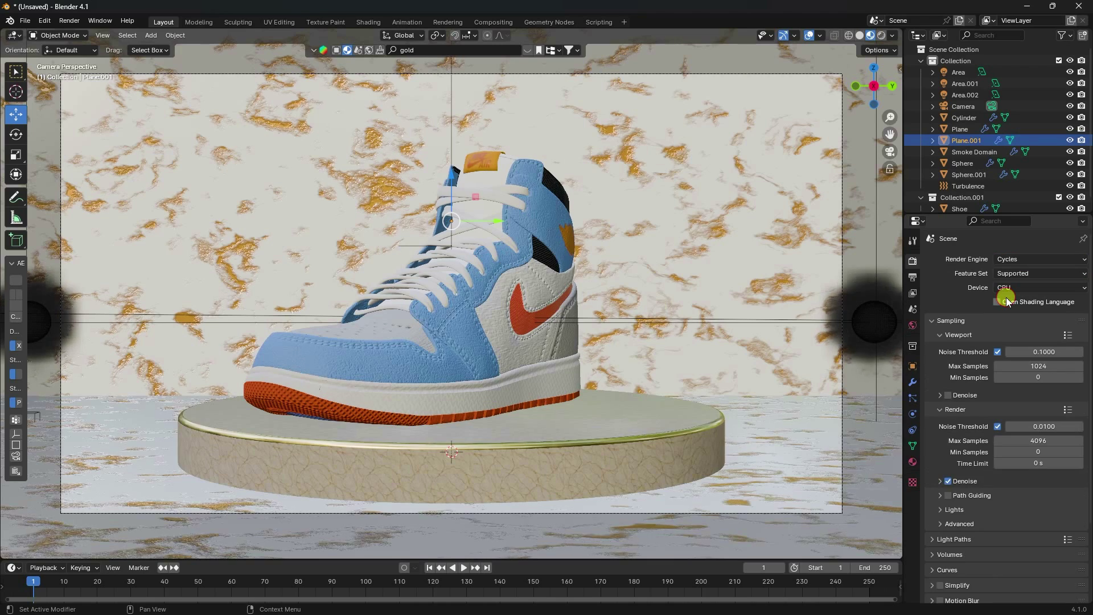
click(1011, 287)
click(1008, 309)
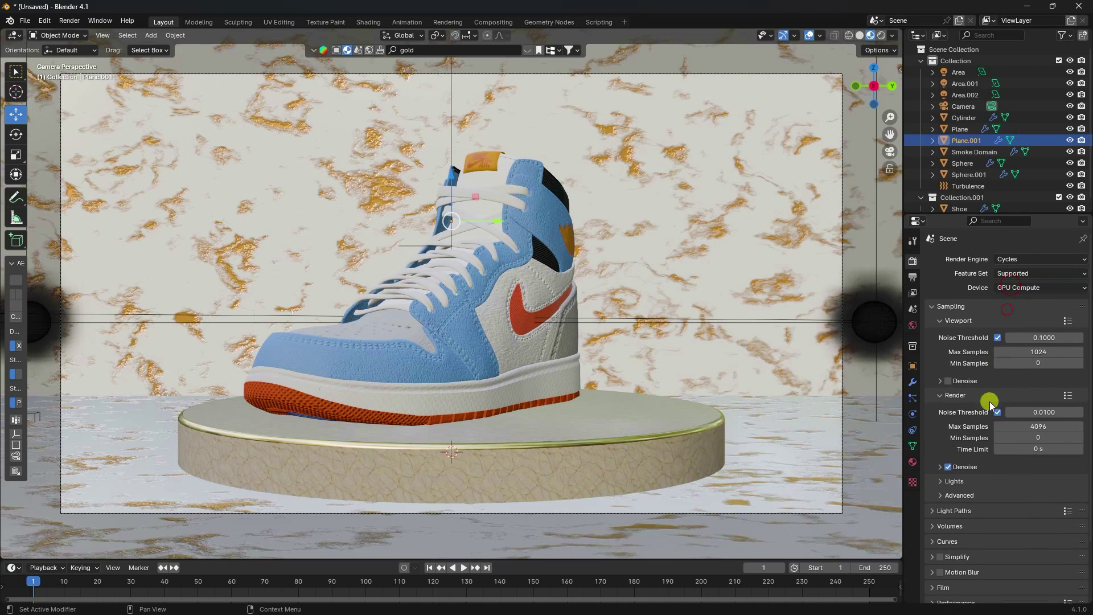
click(948, 382)
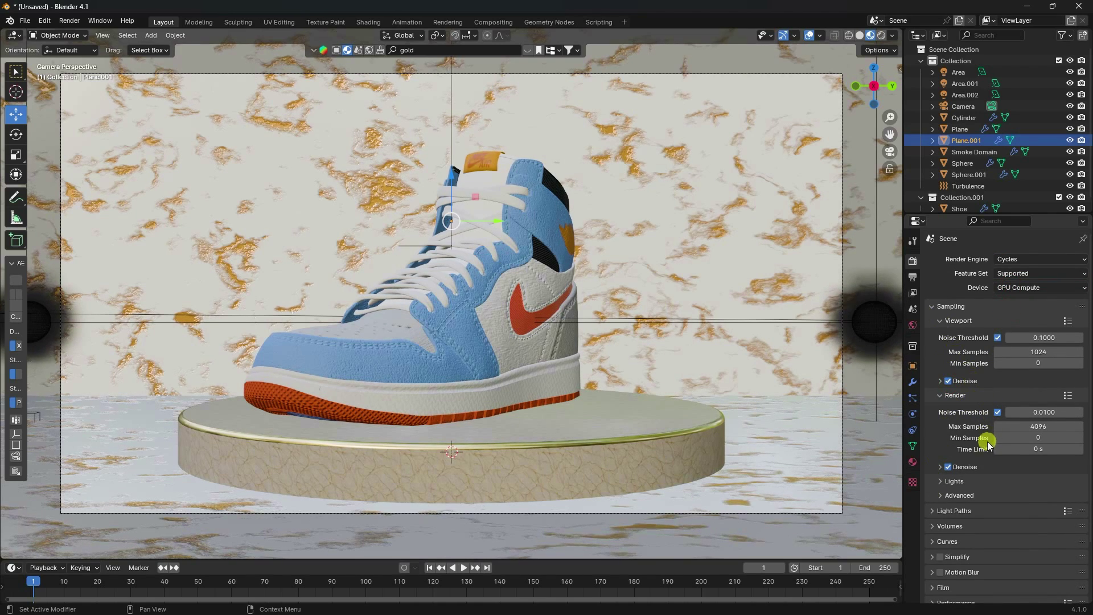
click(1021, 426)
text(1)
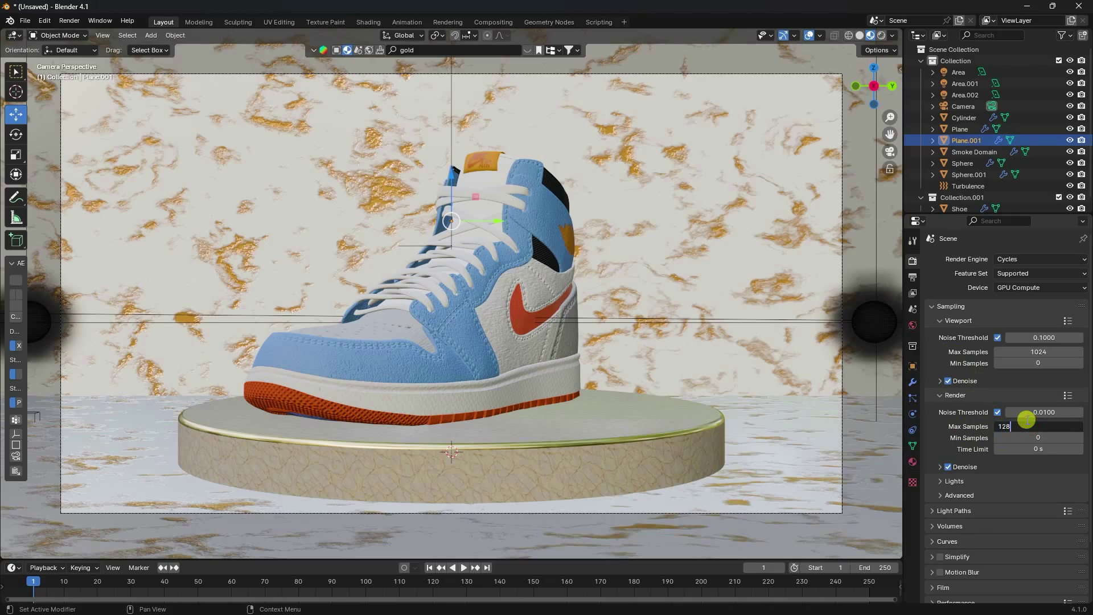
text(28)
key(Return)
click(70, 20)
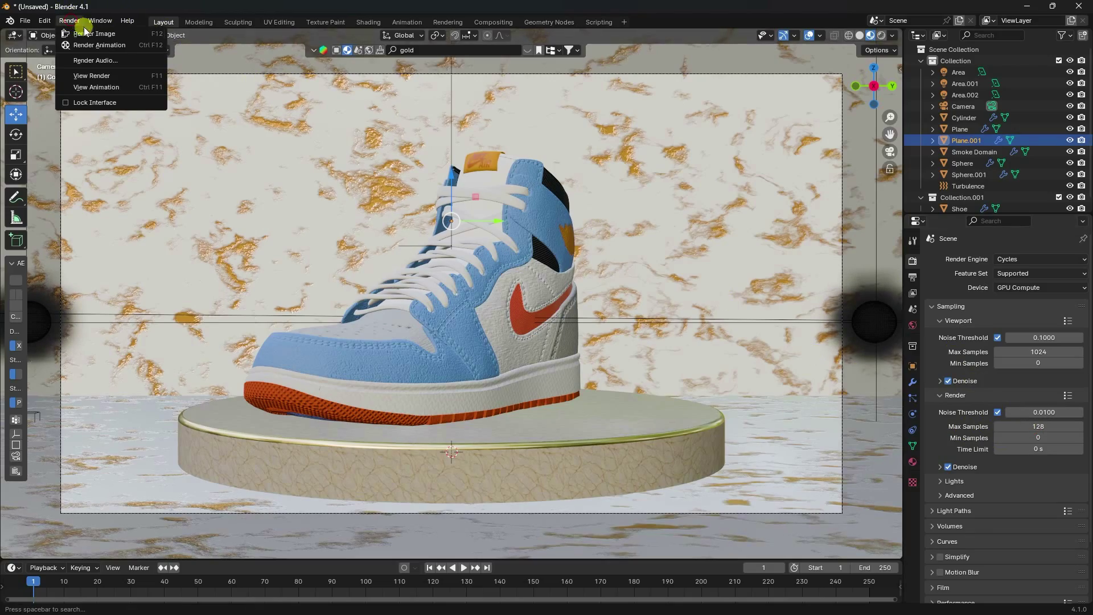
Render a Cycles still of frame 1, zoom around the result, then close the render window.
click(93, 34)
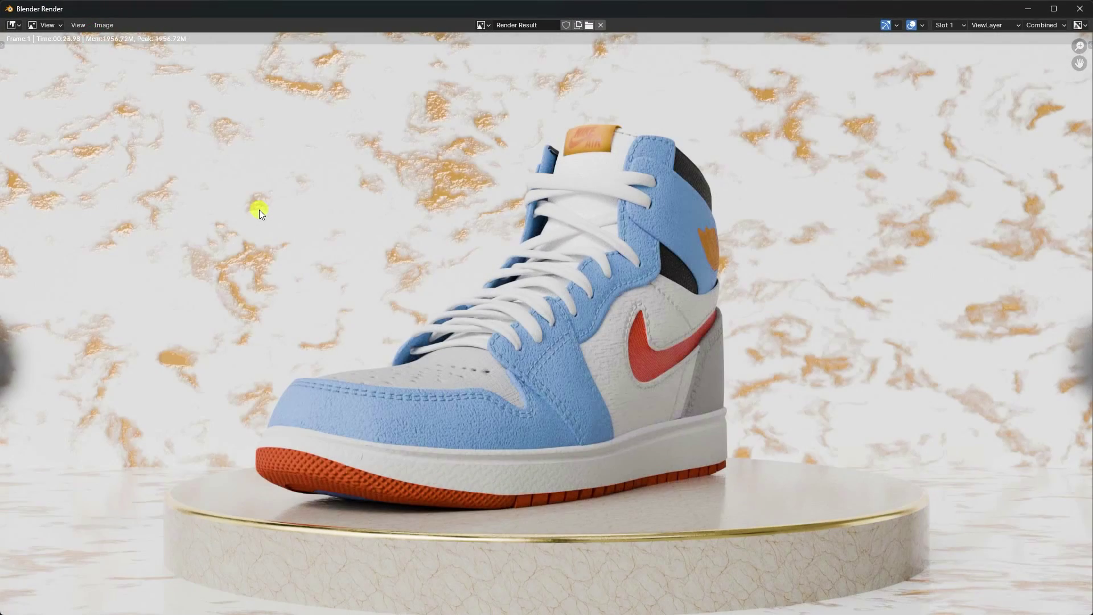
scroll(255, 206, down, 2)
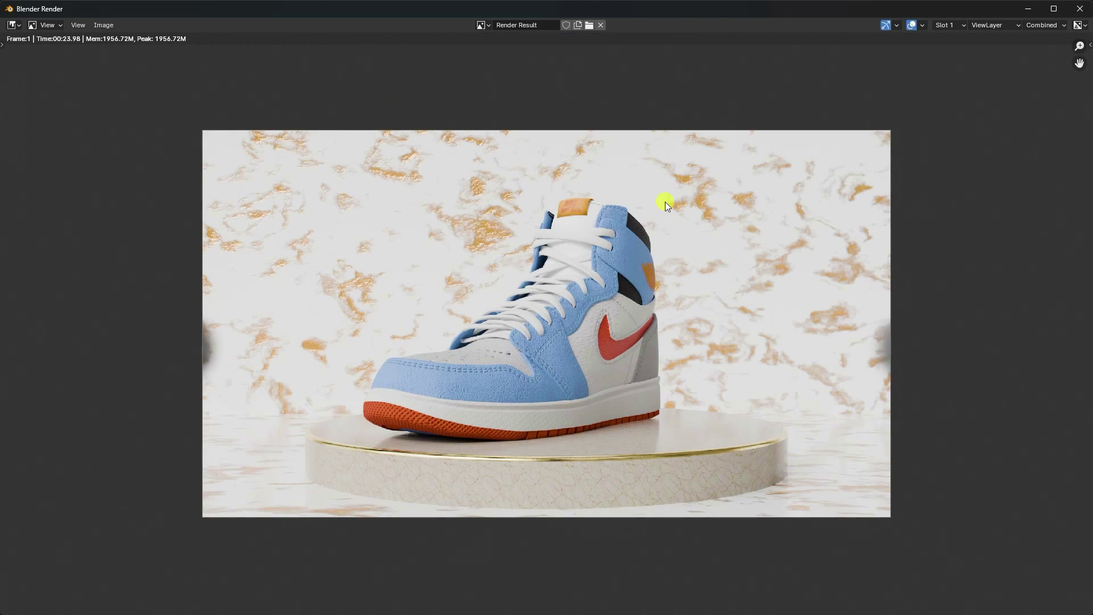
scroll(523, 418, up, 1)
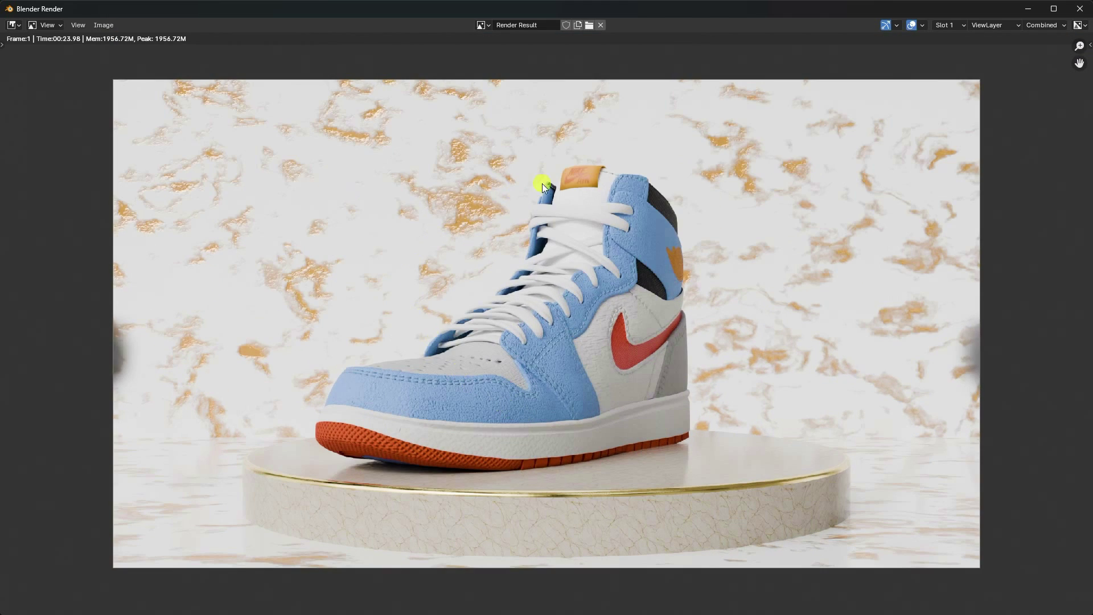
scroll(429, 453, up, 1)
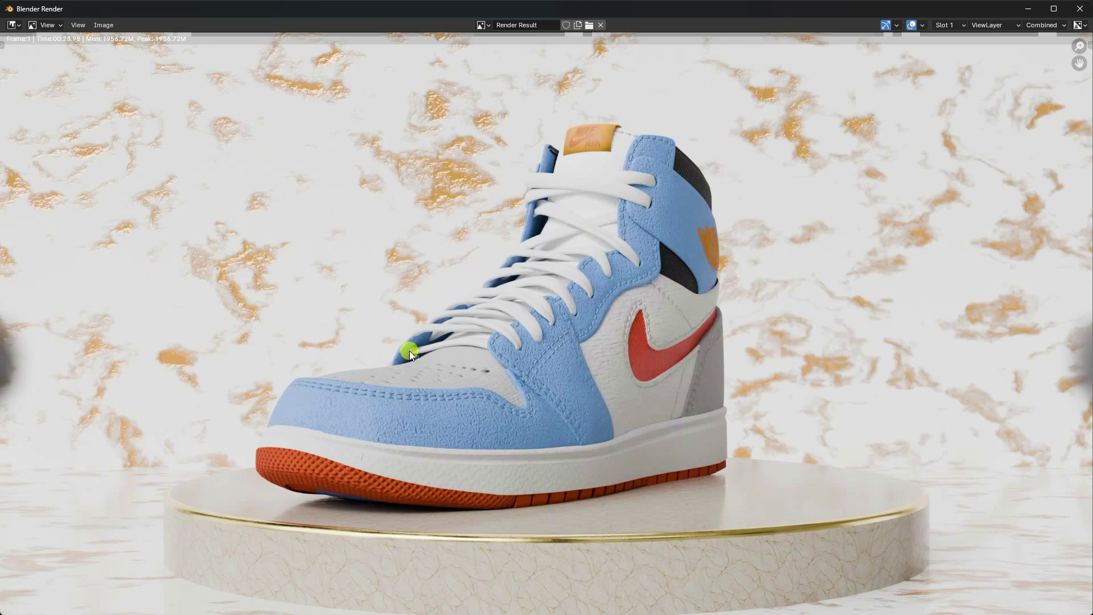
click(1080, 8)
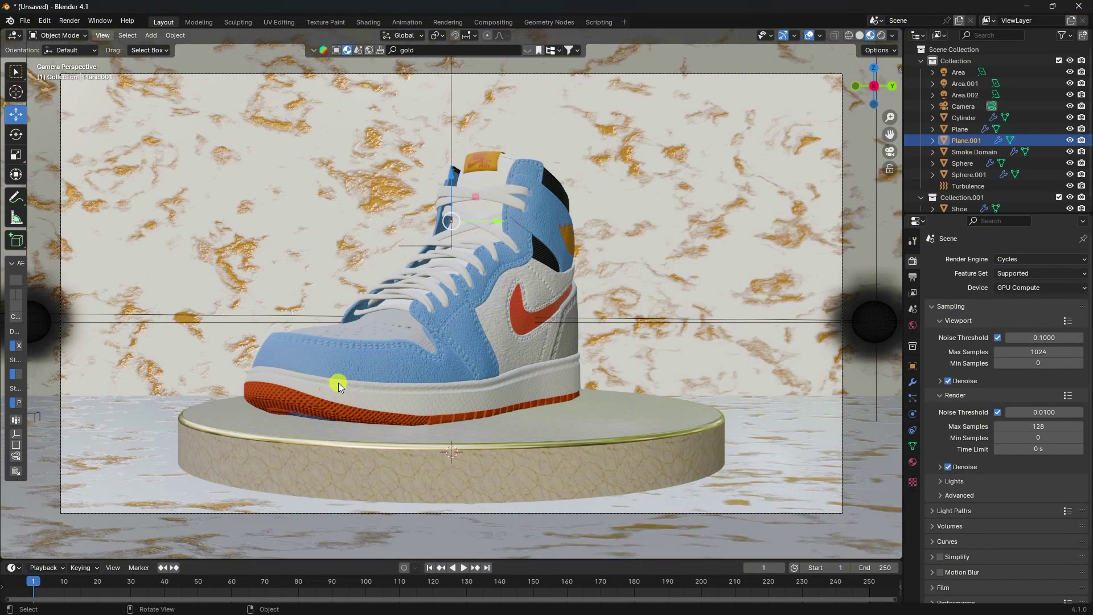
Set the Smoke Domain's Principled Volume colour to hue 0.53, saturation 1, value 1.
click(965, 153)
click(368, 22)
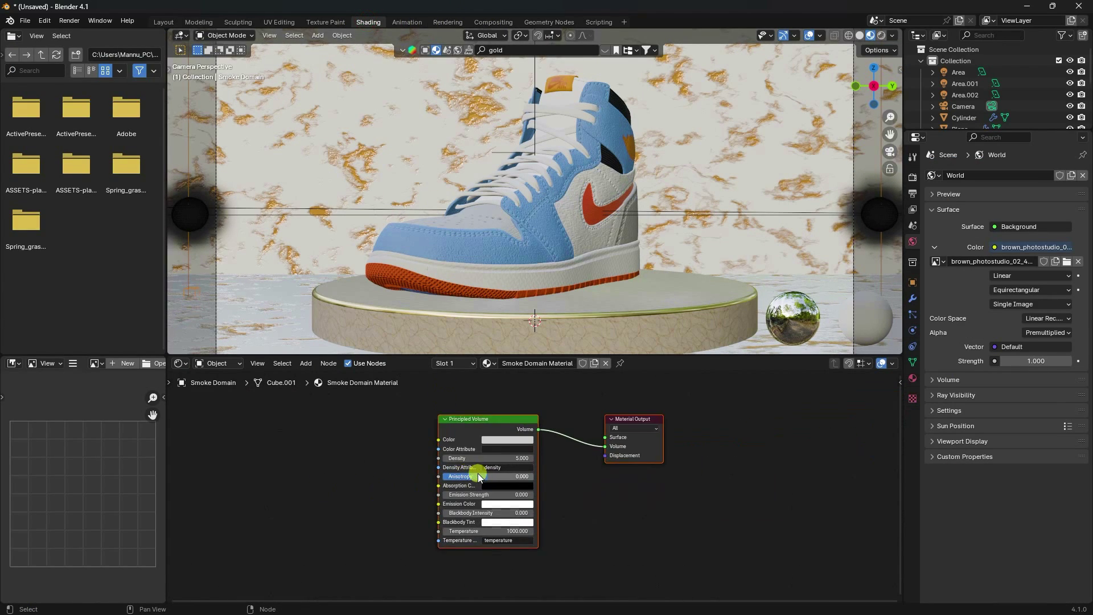
scroll(471, 478, up, 3)
click(501, 452)
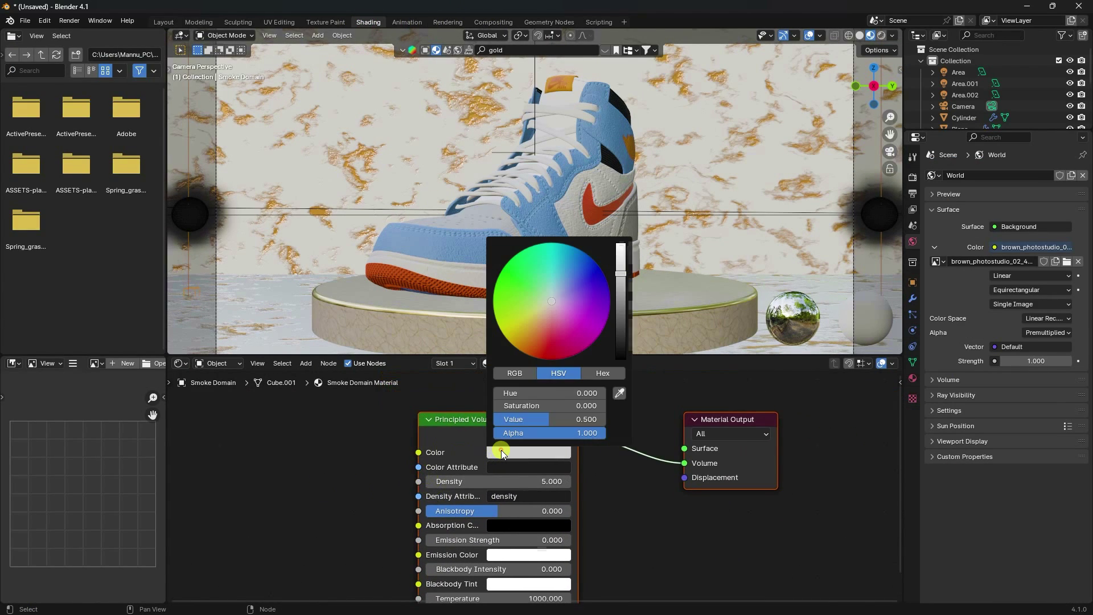
click(539, 393)
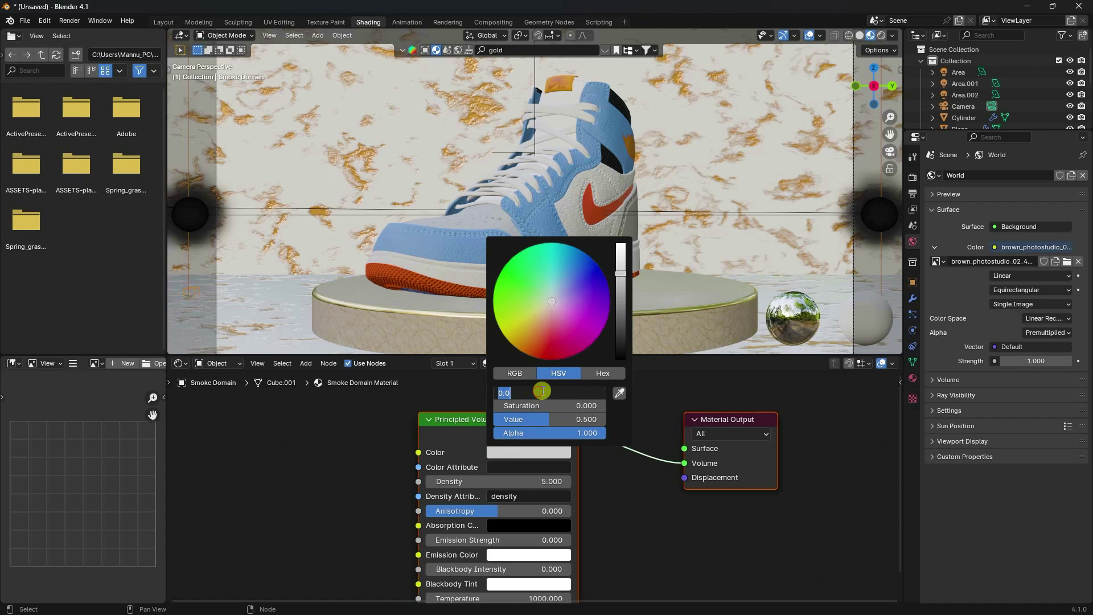
text(0.53)
key(Tab)
text(1)
key(Tab)
text(1)
key(Return)
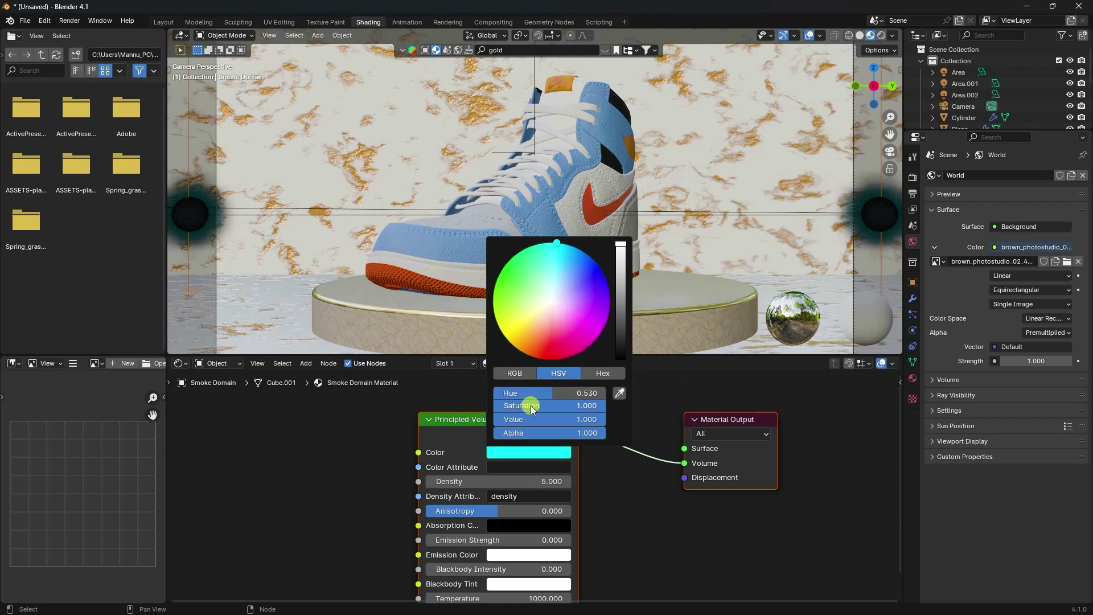
Raise the smoke's Principled Volume density to 15.
click(496, 481)
text(15)
key(Return)
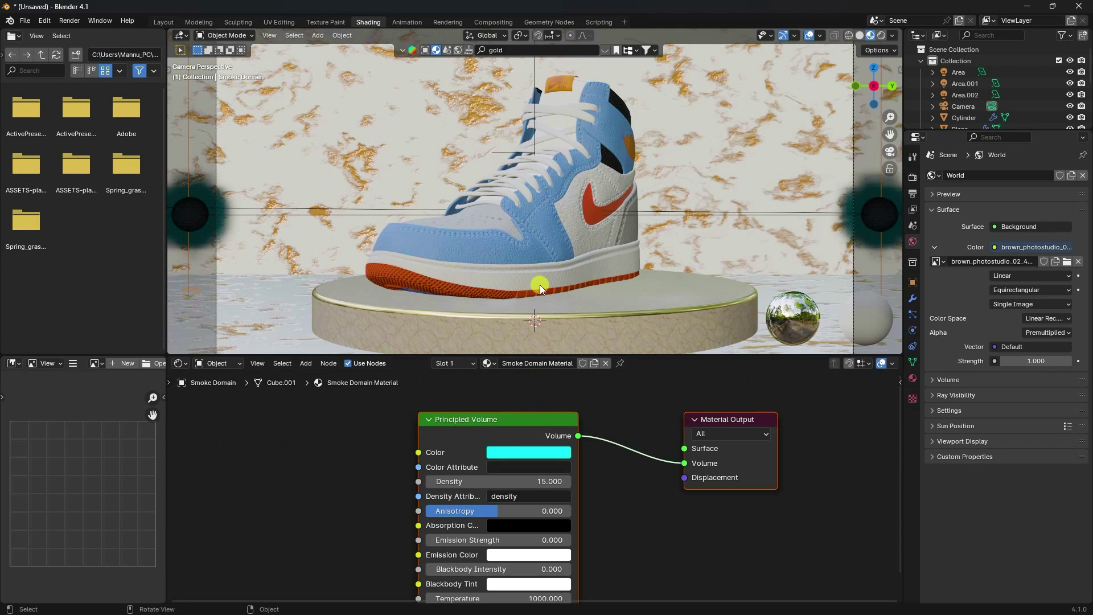
click(161, 21)
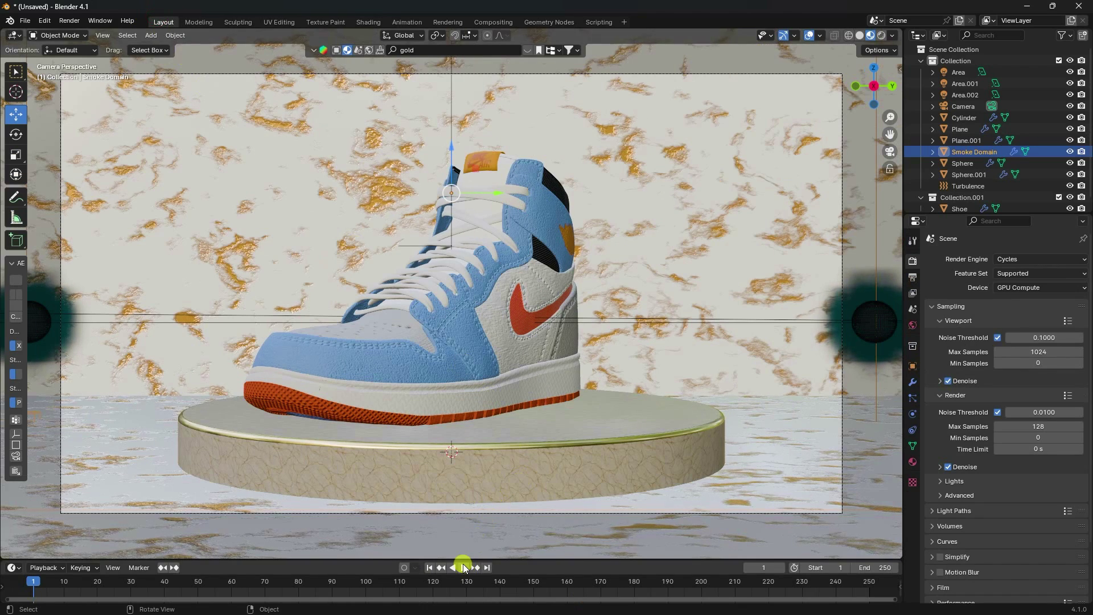
Play the smoke simulation to frame 42, render a Cycles still of it, and close the render.
click(464, 567)
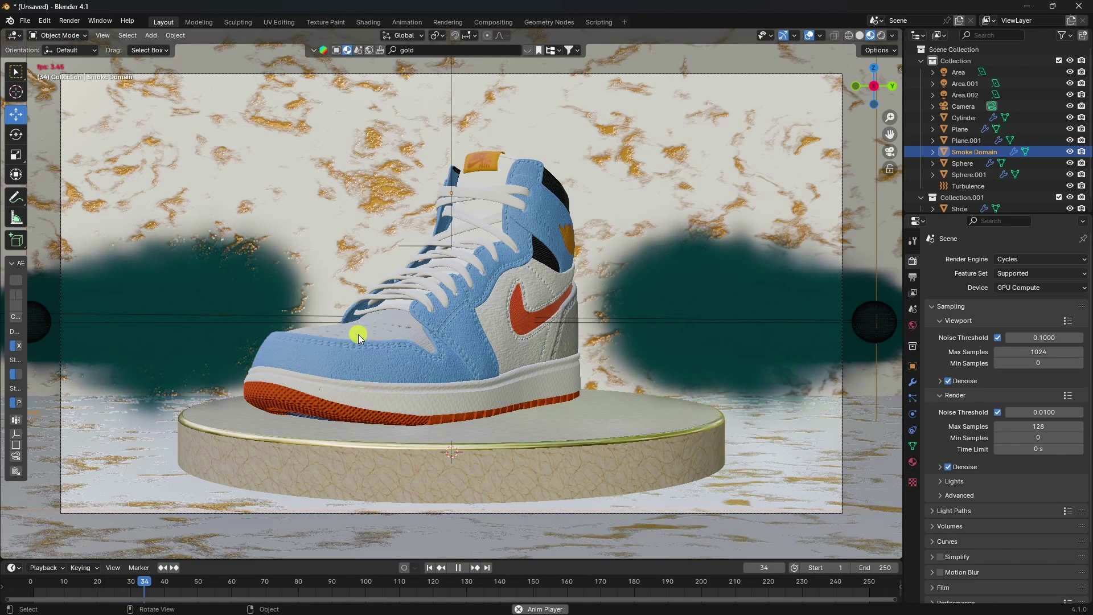
click(459, 568)
click(69, 21)
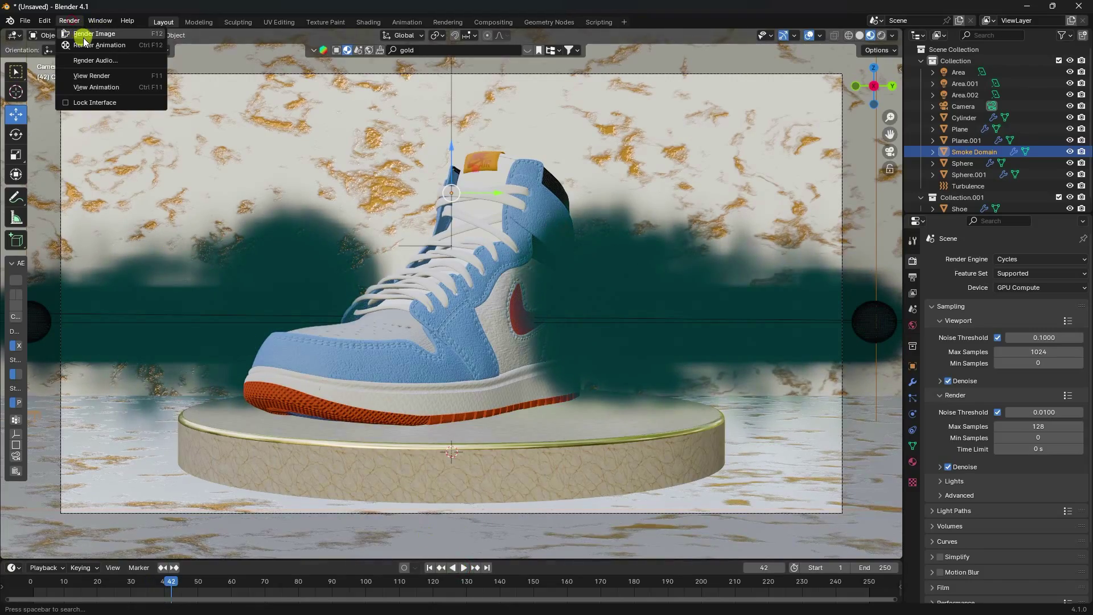
click(85, 35)
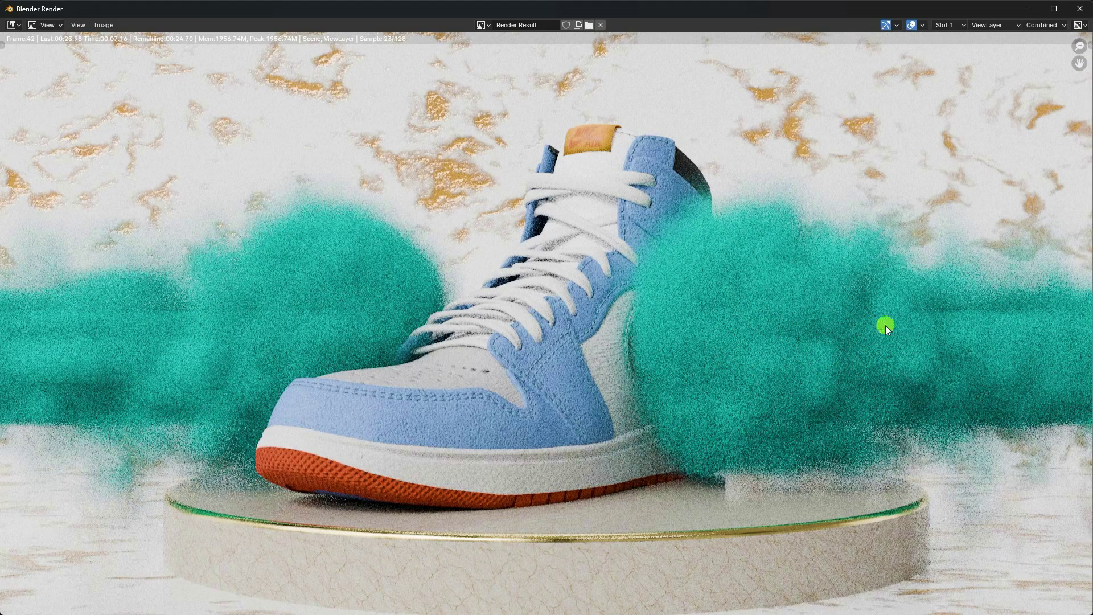
key(Escape)
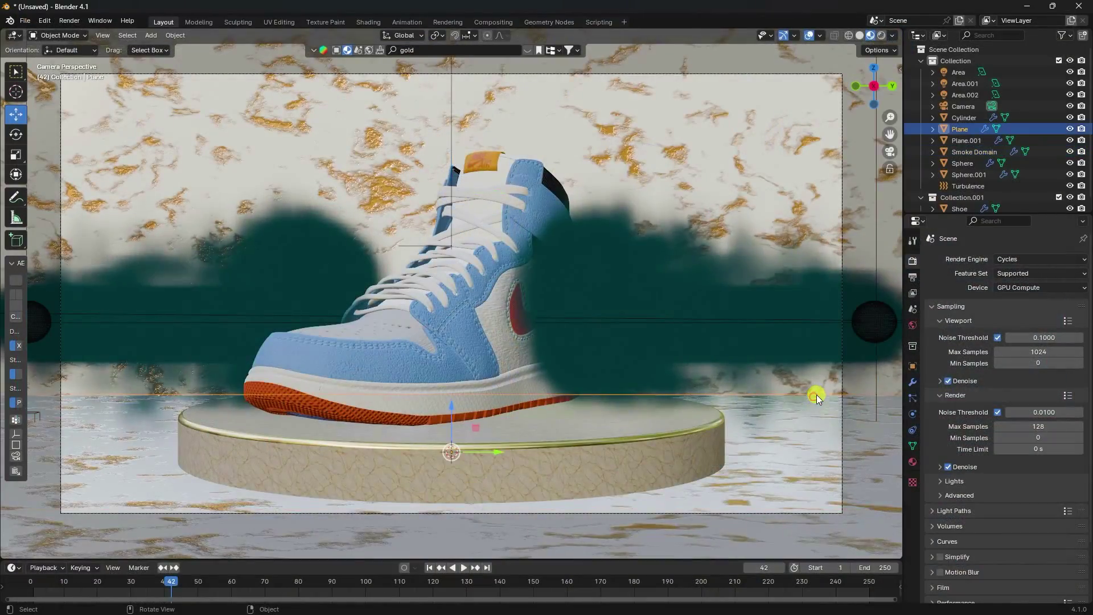
Set the Smoke Domain cache end and the scene end frame to 500.
click(975, 151)
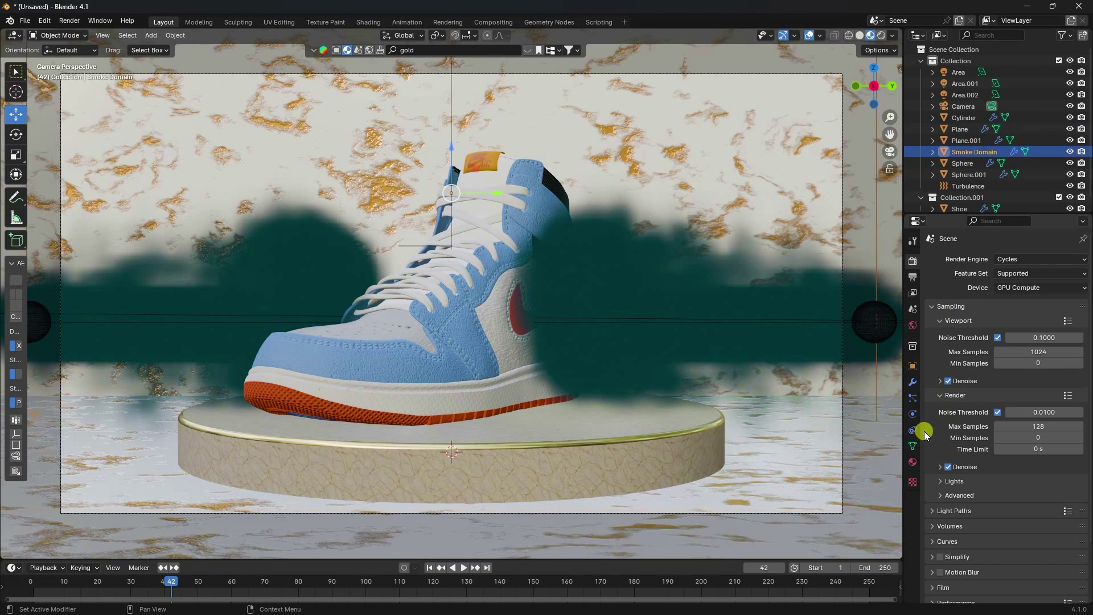
click(914, 414)
scroll(985, 459, down, 8)
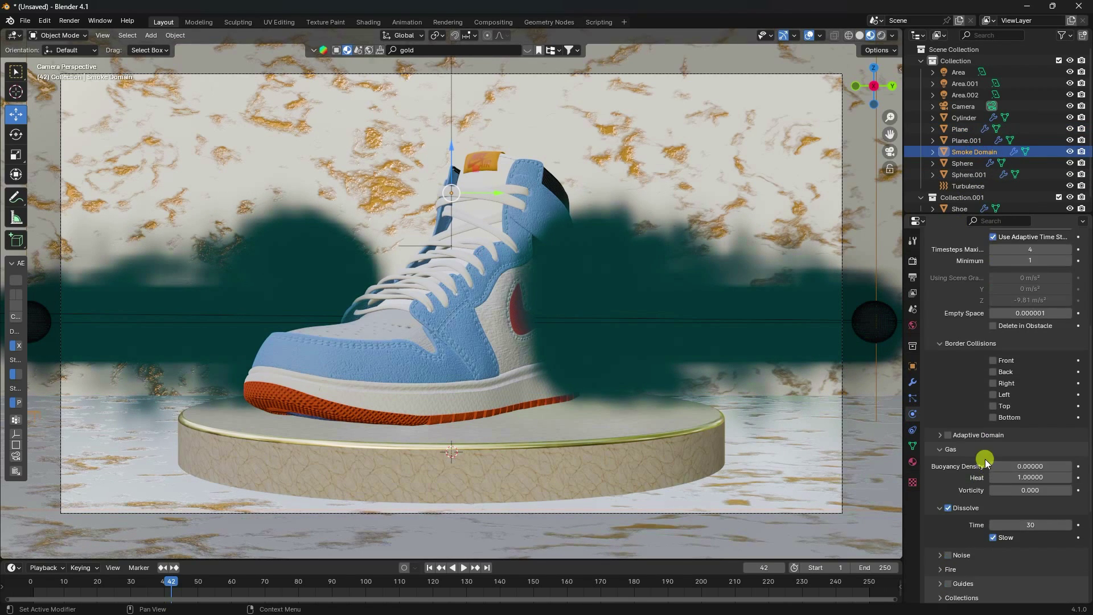
scroll(985, 459, down, 8)
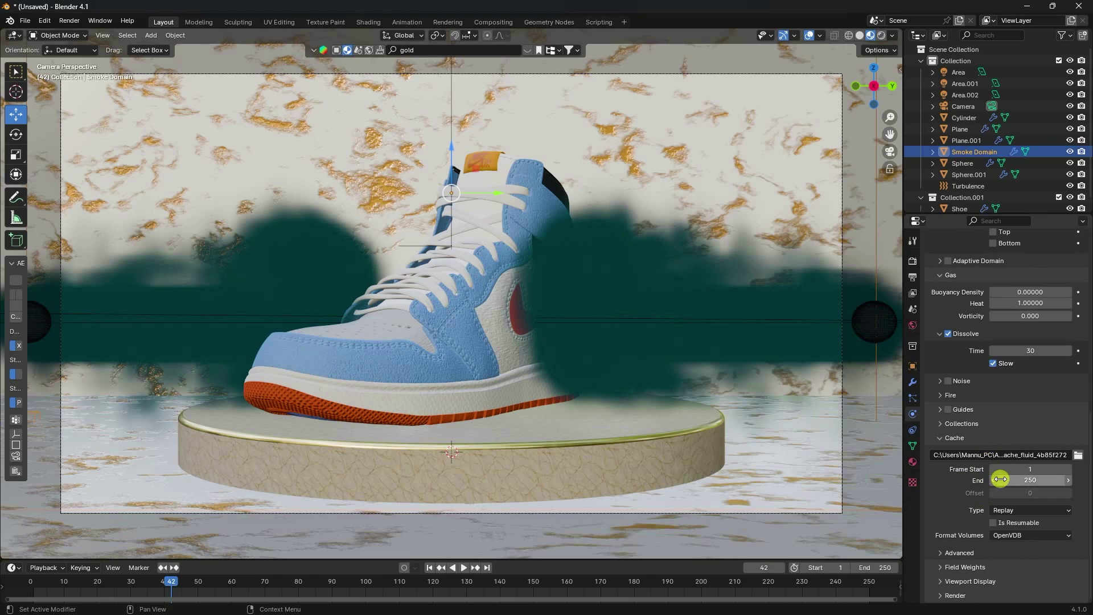
click(1021, 480)
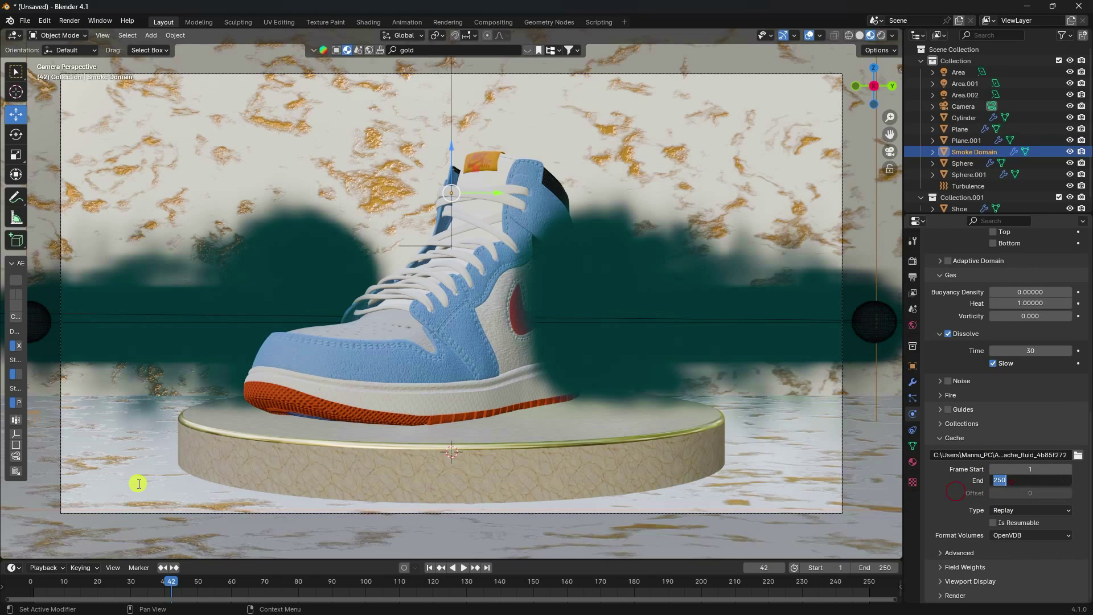
key(Return)
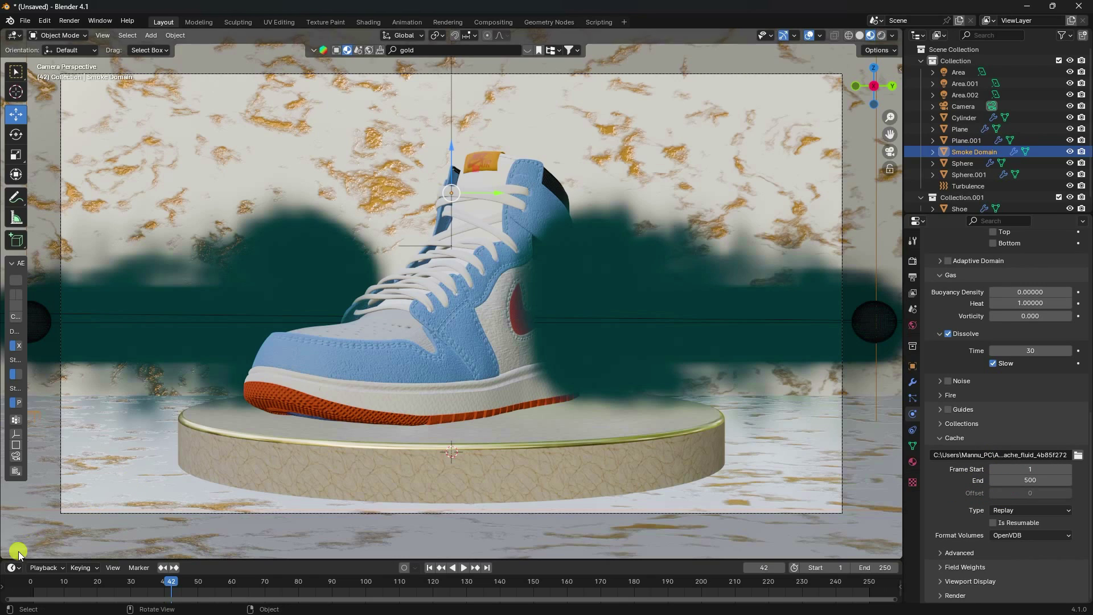
click(877, 568)
text(500)
key(Return)
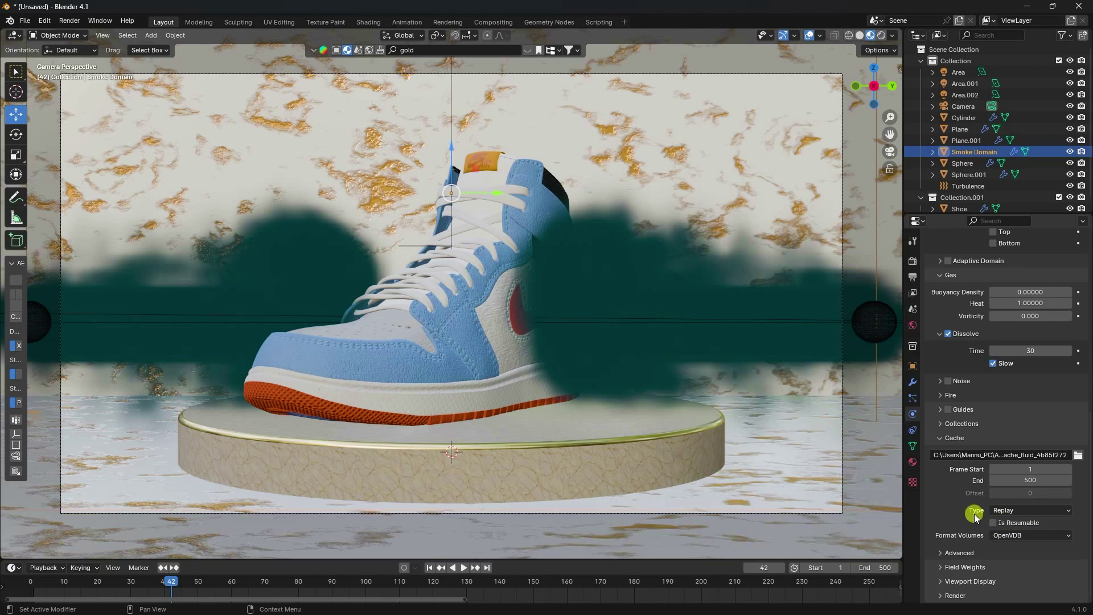
Set the domain cache type to All and resolution divisions to 128.
click(1015, 510)
click(1002, 548)
scroll(993, 497, up, 15)
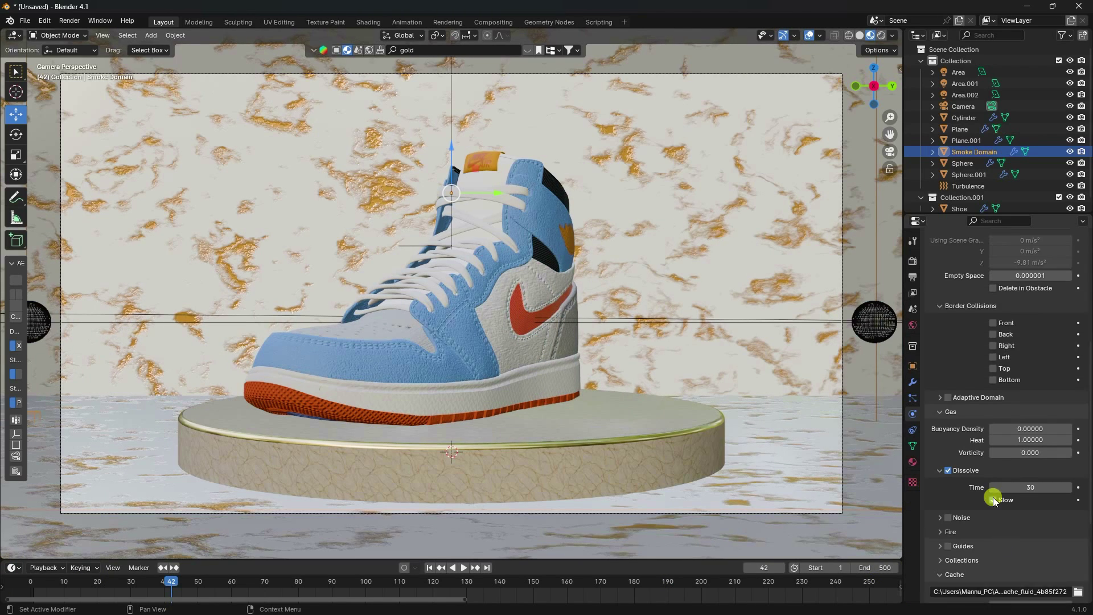
click(1024, 381)
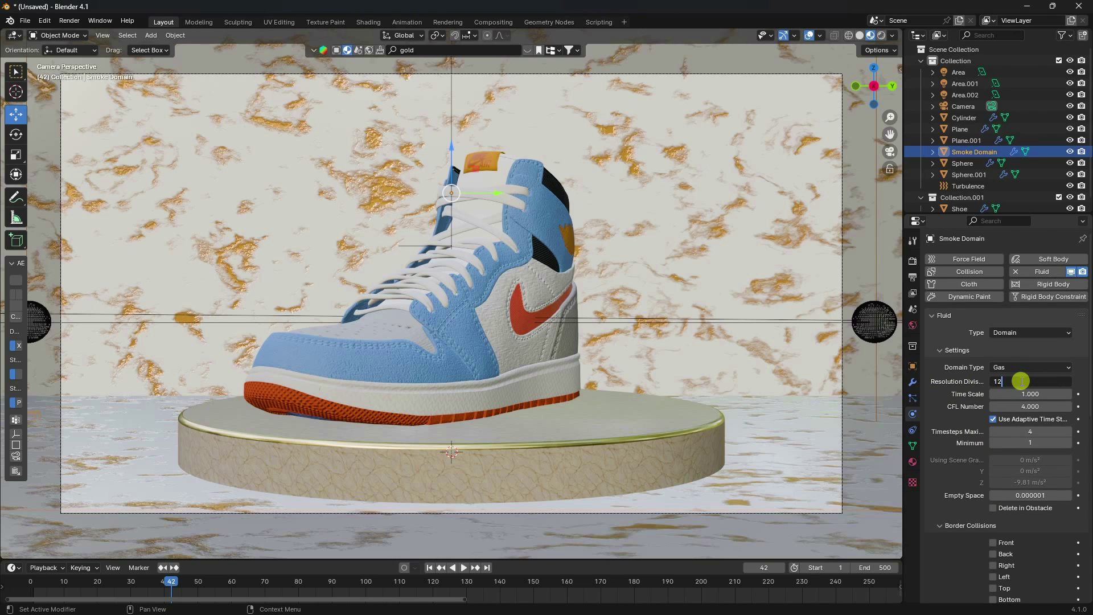
key(Return)
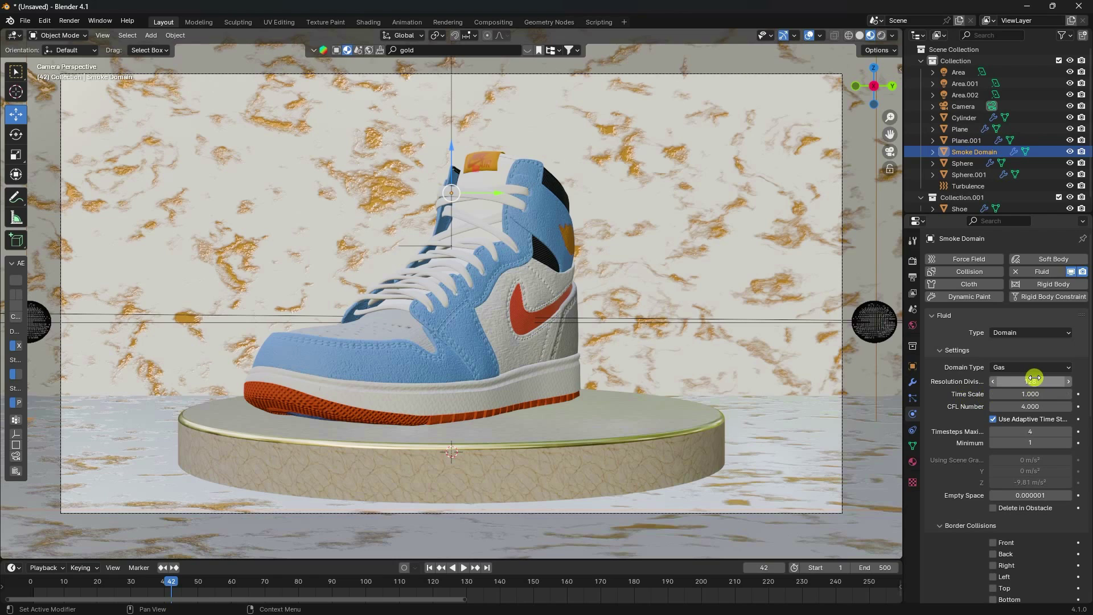
Bake the whole fluid simulation and step through the first baked frames.
scroll(978, 427, down, 16)
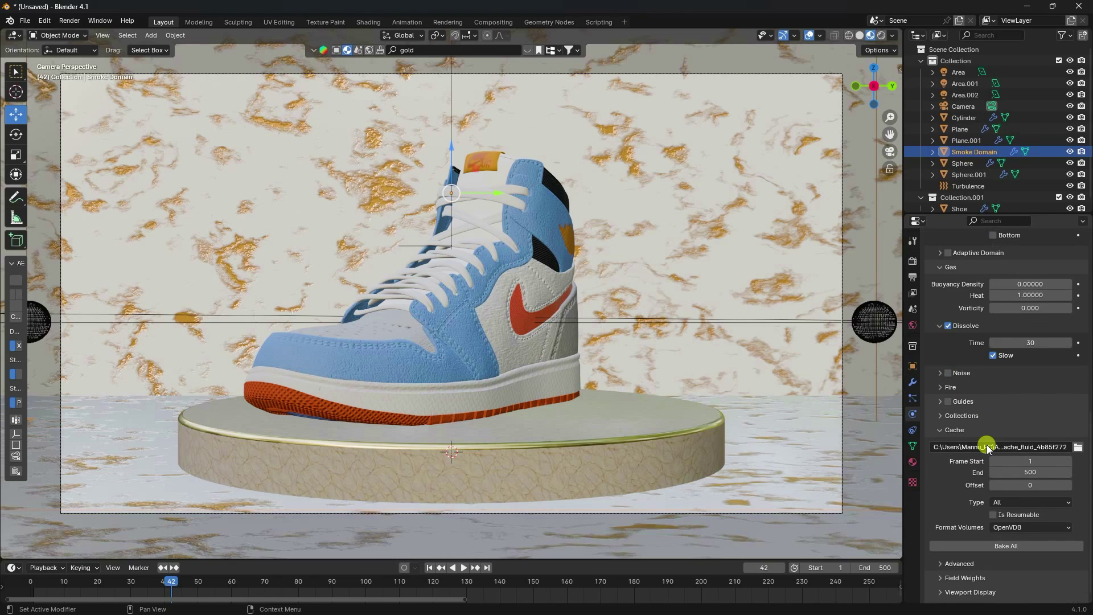
scroll(974, 442, down, 1)
click(1000, 536)
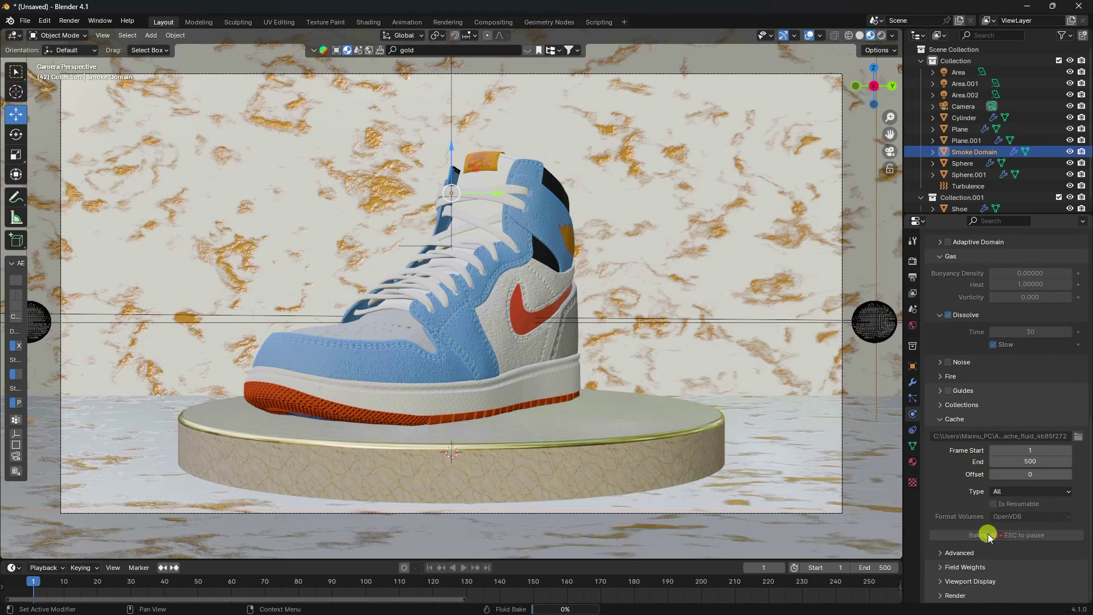
mouse_move(32, 586)
mouse_down()
mouse_move(104, 587)
mouse_move(20, 581)
mouse_move(74, 589)
mouse_move(52, 590)
mouse_up()
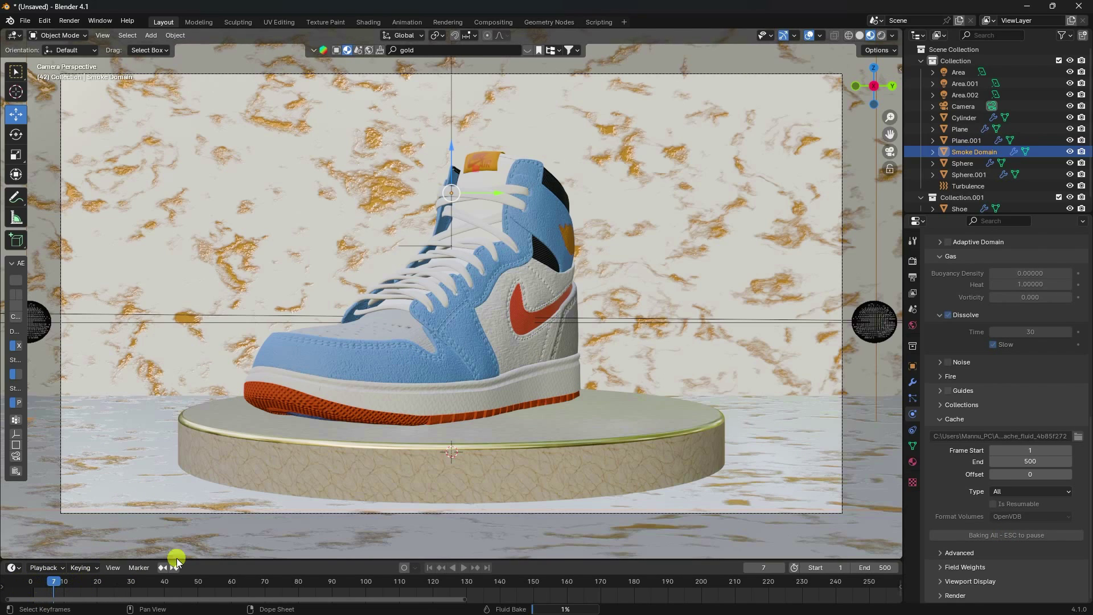